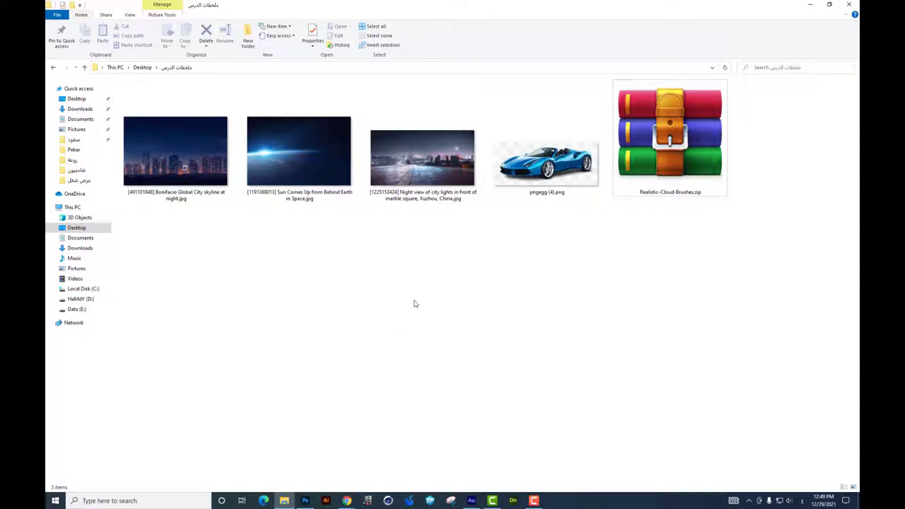
Select the three background photos, the blue car PNG and the cloud brushes ZIP, then bring Photoshop forward.
left_click_drag(446, 243, 227, 191)
left_click(565, 135)
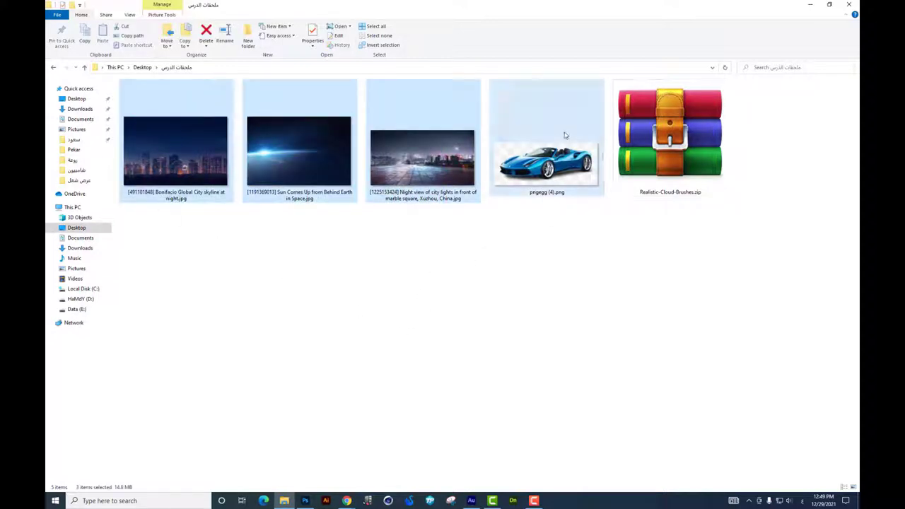
left_click(672, 165)
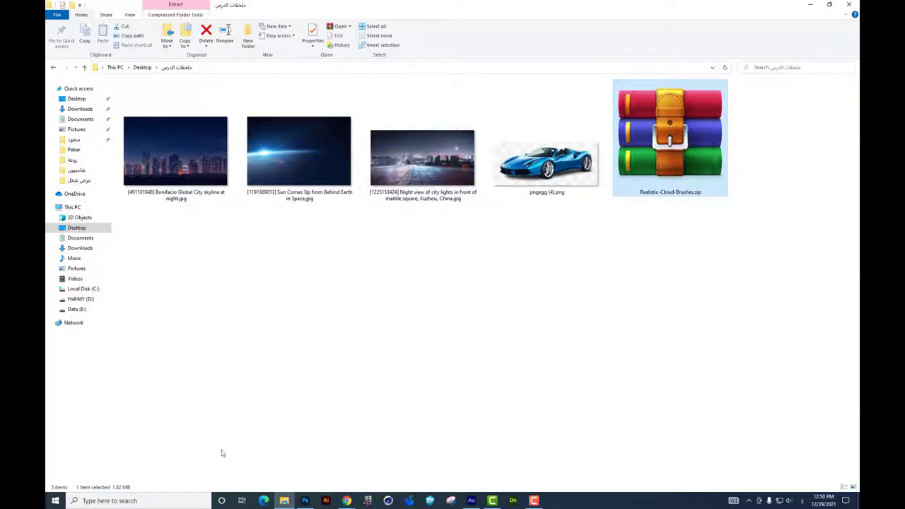
left_click(314, 501)
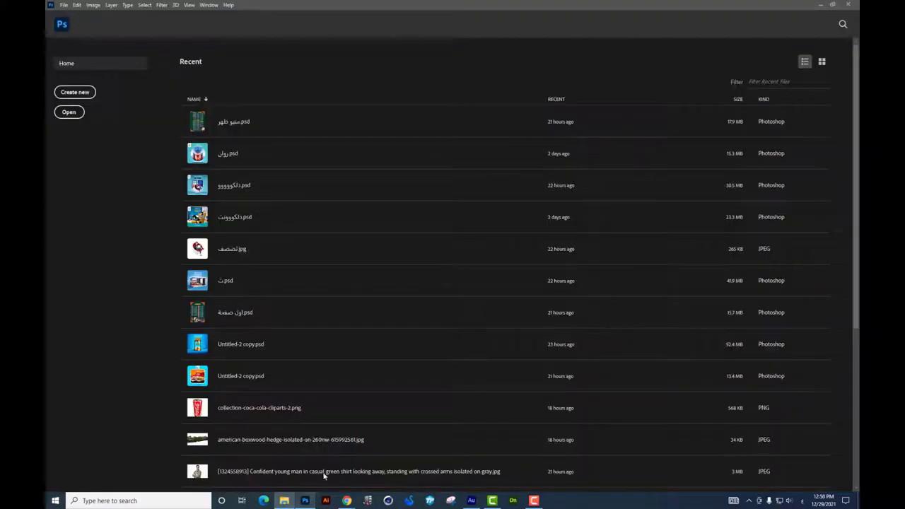
Create a new white 2000 × 1200 px document.
left_click(63, 5)
left_click(71, 16)
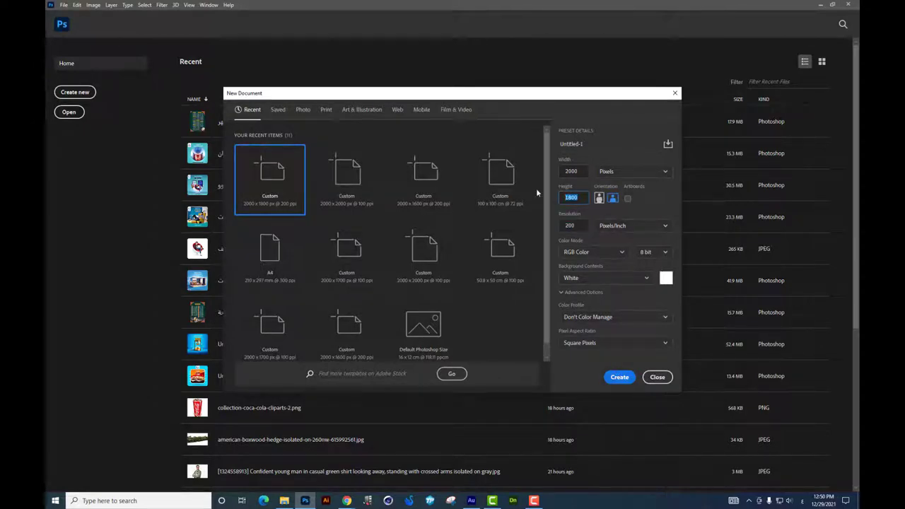
type("1200")
key("Return")
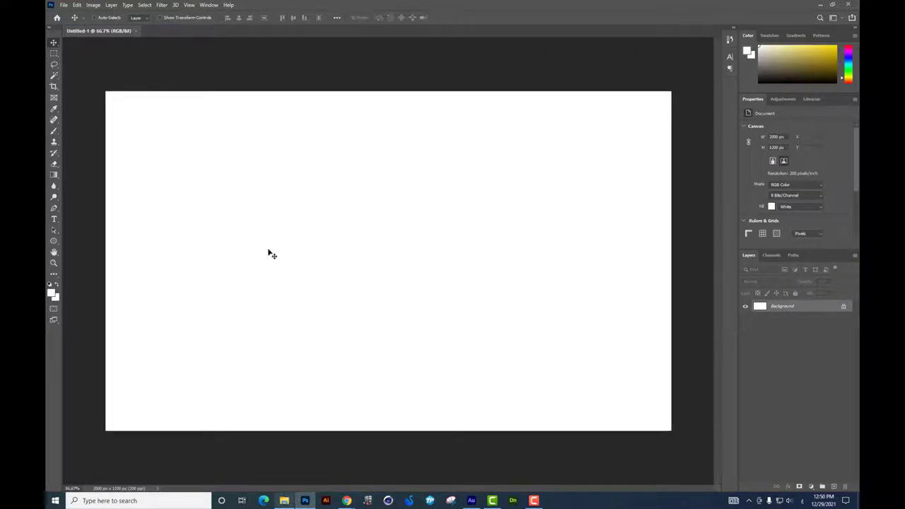
Apply a crop covering the whole canvas.
left_click(54, 85)
left_click(389, 90)
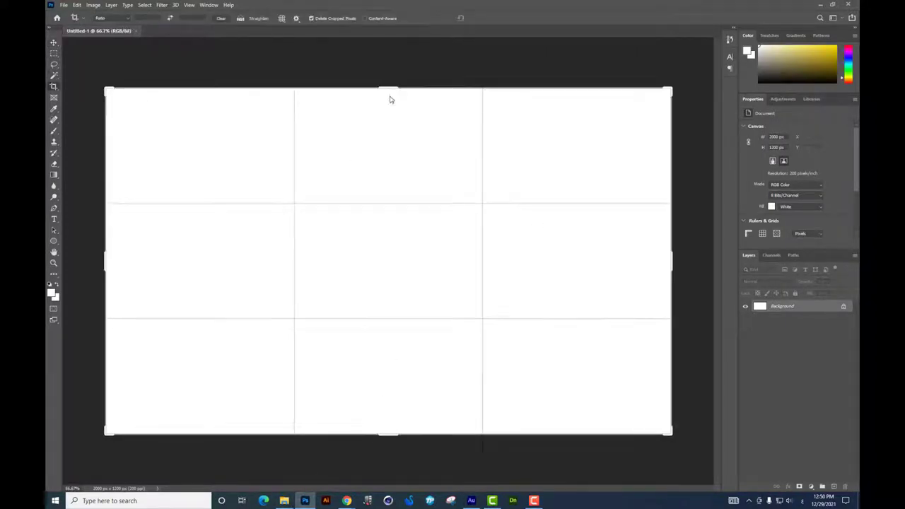
key("Return")
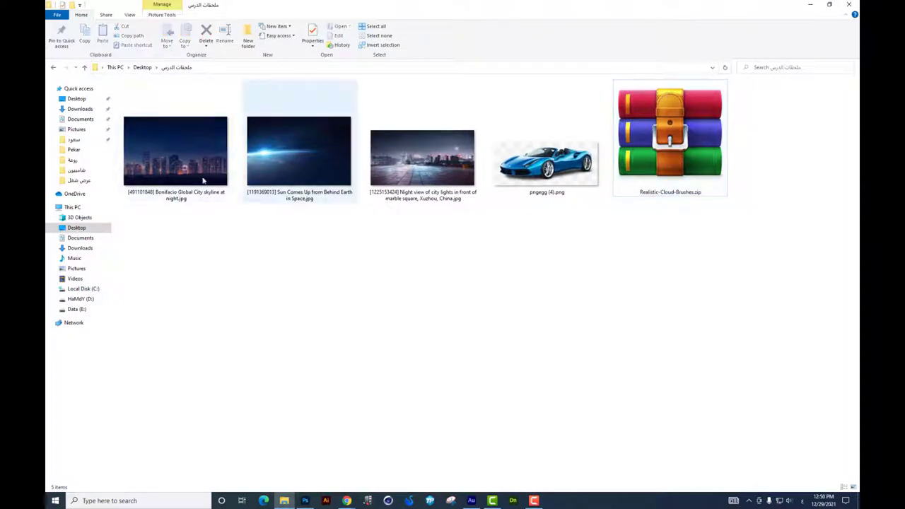
Place the night plaza photo and enlarge it proportionally over the canvas.
mouse_move(421, 159)
left_mouse_down()
mouse_move(339, 447)
mouse_move(499, 254)
mouse_move(524, 263)
left_mouse_up()
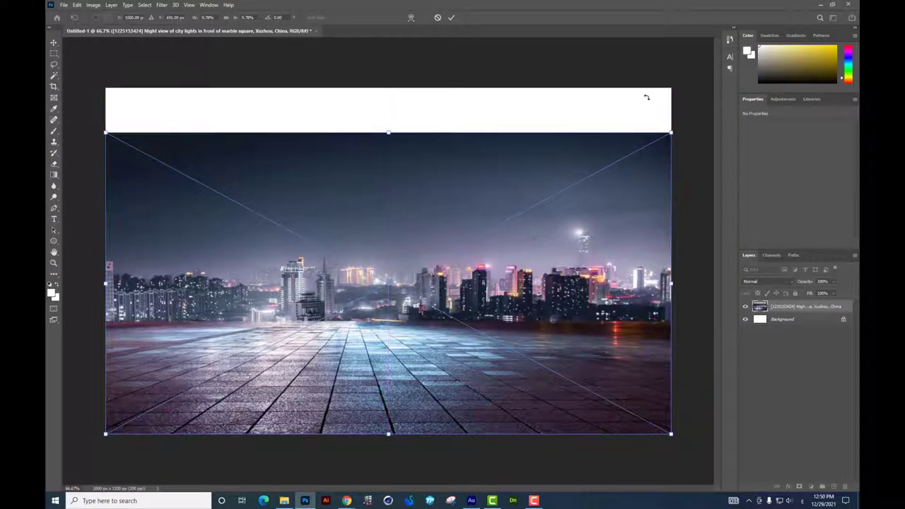
left_click_drag(671, 133, 706, 113)
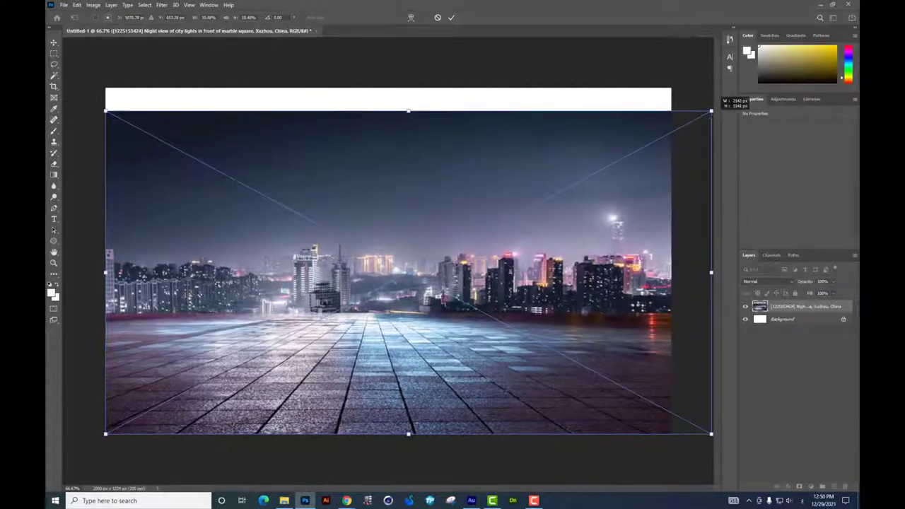
key("Return")
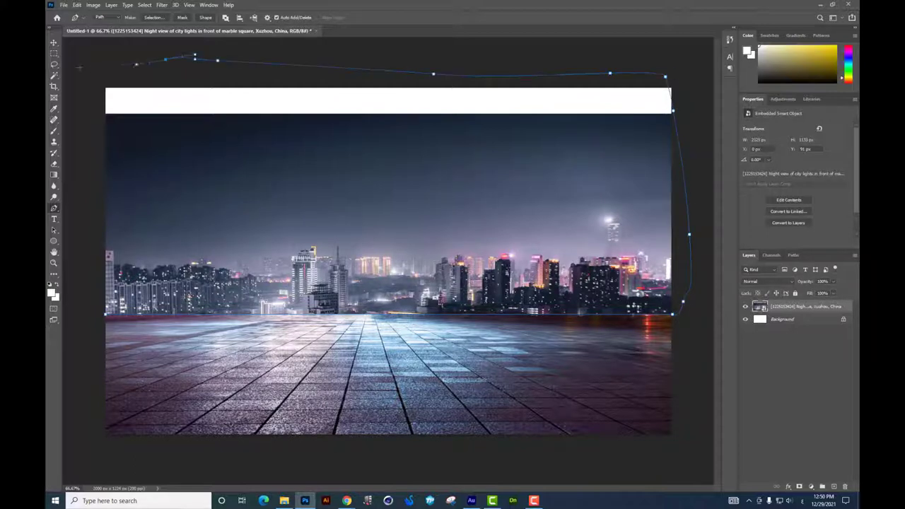
Turn the skyline path into a selection, rasterize, cut the sky onto Layer 1 and lift it.
key("ctrl+Return")
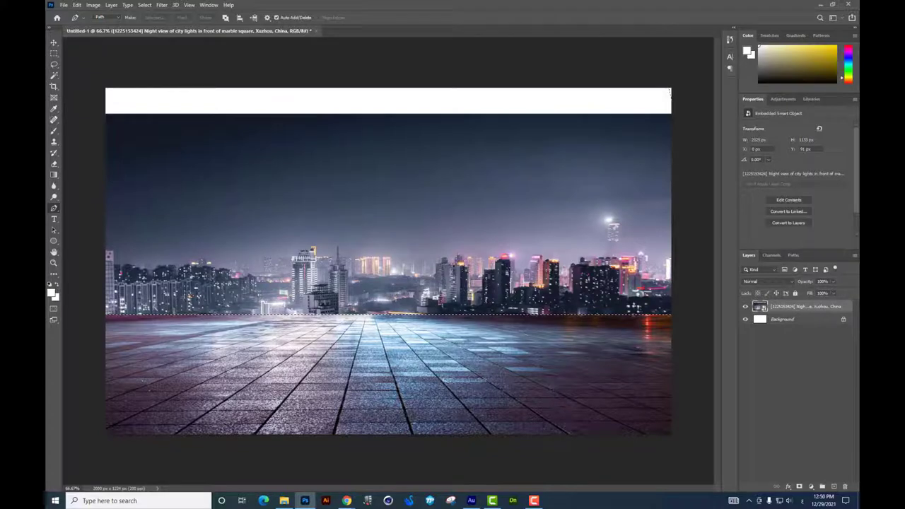
right_click(343, 212)
right_click(781, 311)
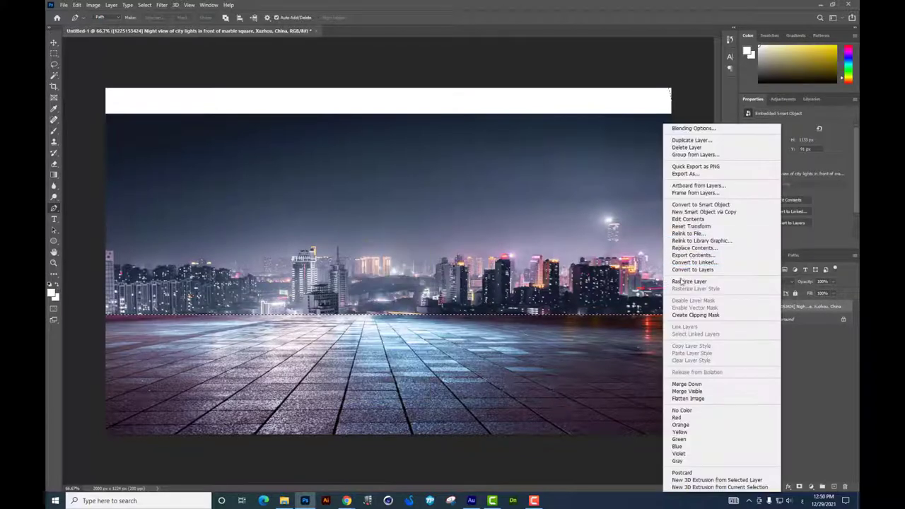
left_click(699, 244)
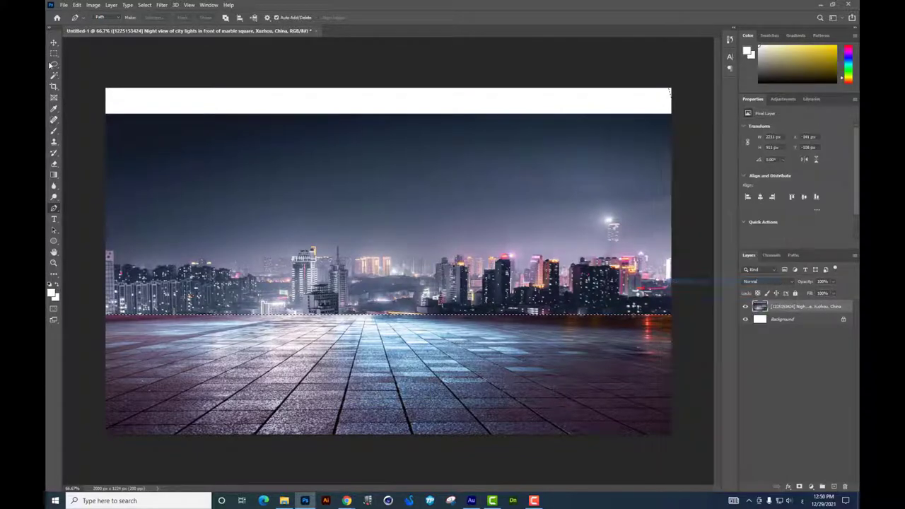
right_click(473, 229)
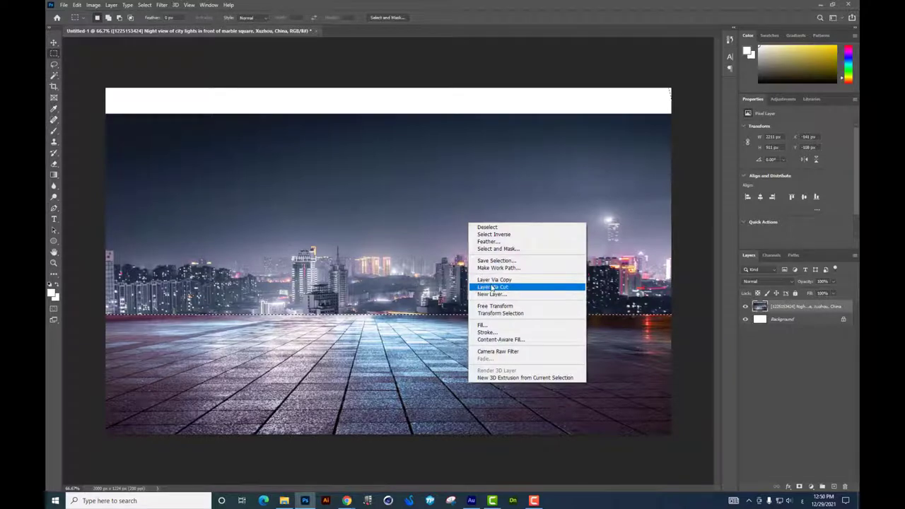
left_click(492, 288)
left_click(54, 43)
left_click_drag(432, 228, 465, 208)
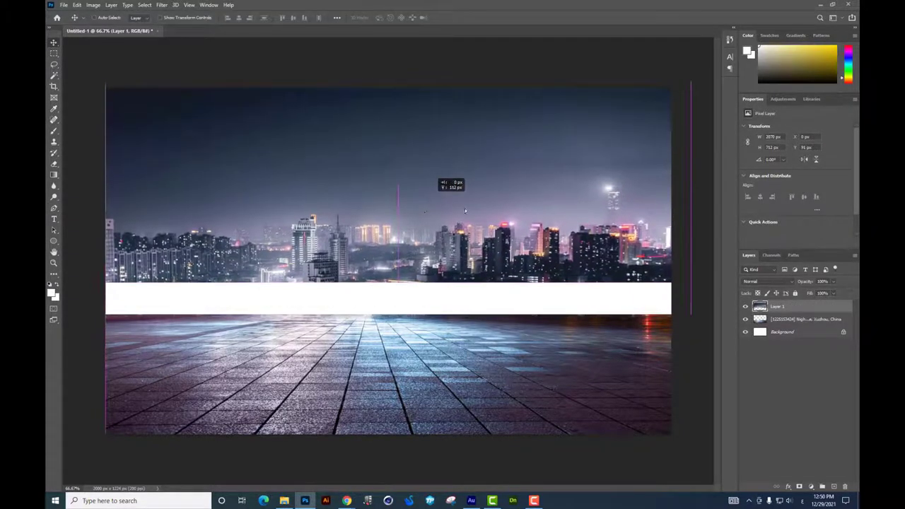
Rotate Layer 1 180° and resize it across the sky.
key("ctrl+t")
right_click(549, 190)
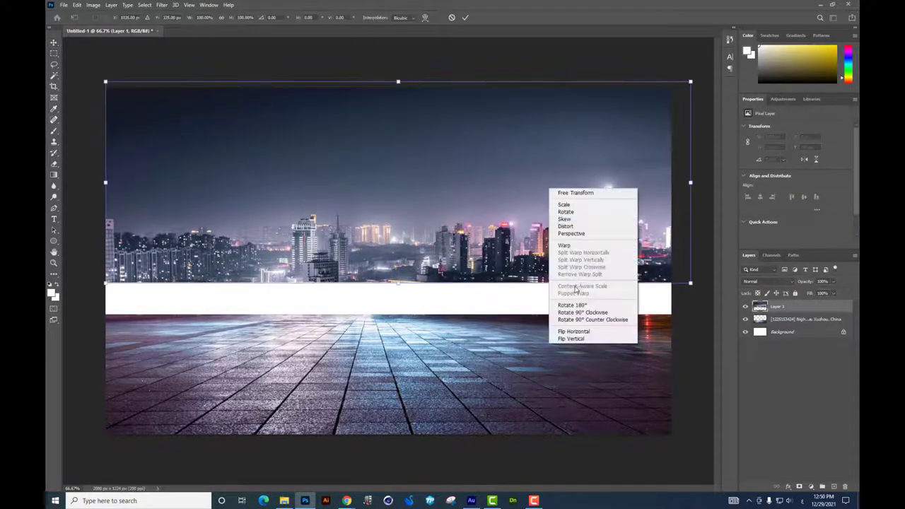
left_click(579, 305)
left_click_drag(572, 149, 545, 165)
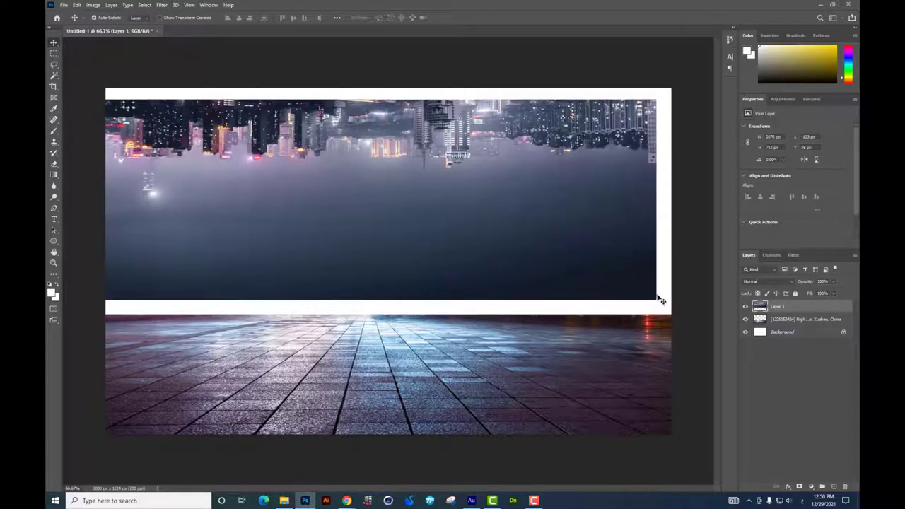
mouse_move(660, 302)
left_mouse_down()
mouse_move(697, 299)
mouse_move(702, 316)
left_mouse_up()
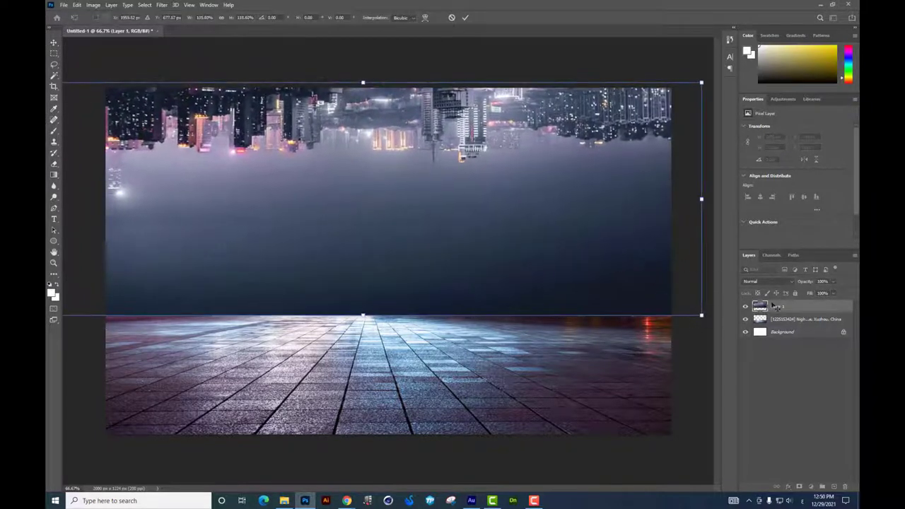
Move Layer 1 below the plaza layer and stretch the inverted city to the top edge.
left_click_drag(775, 306, 776, 324)
left_click_drag(598, 251, 597, 261)
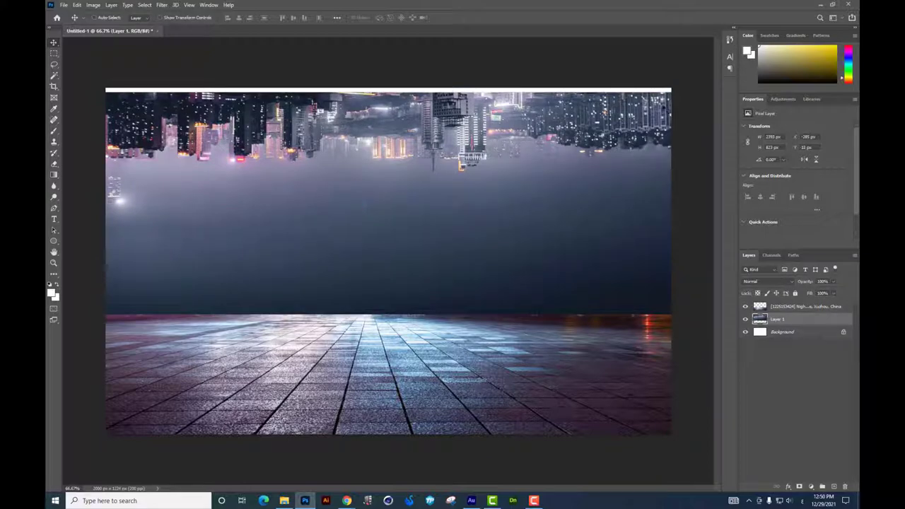
key("ctrl+t")
left_click_drag(703, 87, 731, 75)
key("Return")
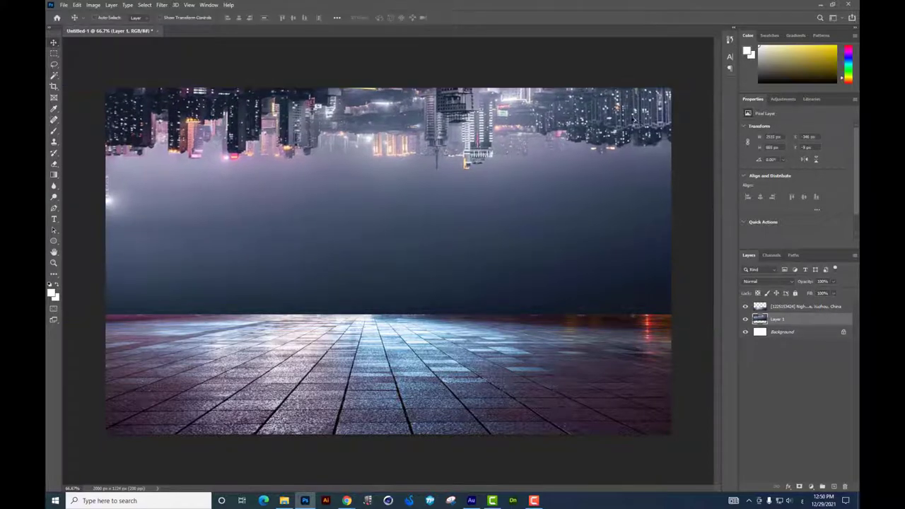
Place the Bonifacio skyline photo rotated 180° and enlarge it past the canvas edges.
left_click(284, 500)
mouse_move(188, 152)
left_mouse_down()
mouse_move(292, 458)
mouse_move(367, 280)
left_mouse_up()
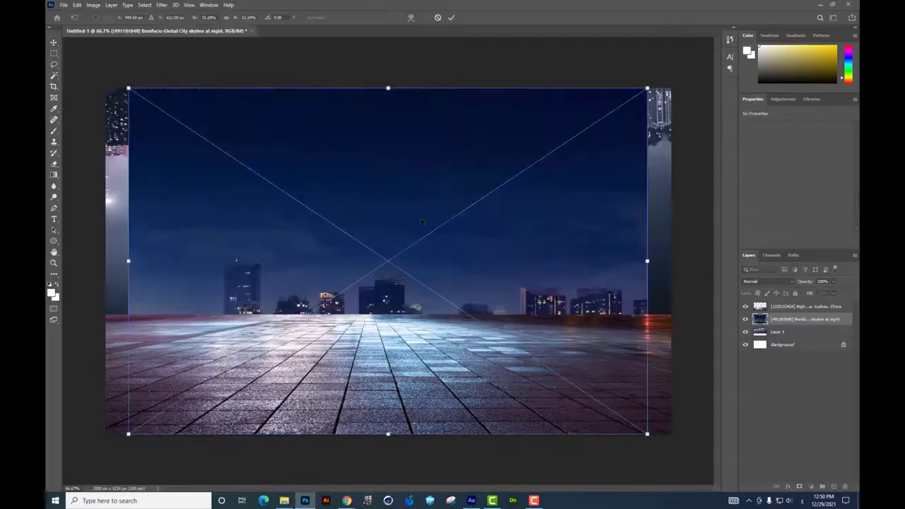
right_click(421, 221)
left_click(456, 286)
key("Return")
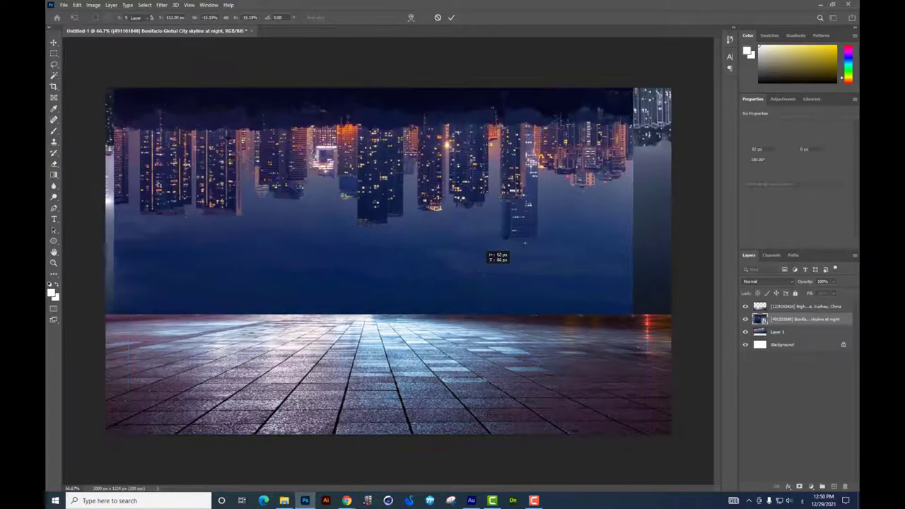
key("ctrl+t")
left_click_drag(622, 422, 719, 441)
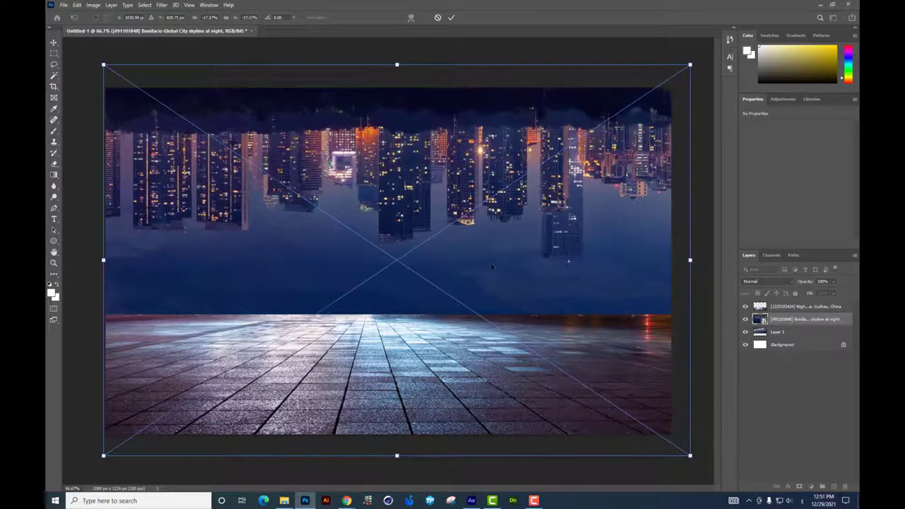
key("Return")
left_click(283, 500)
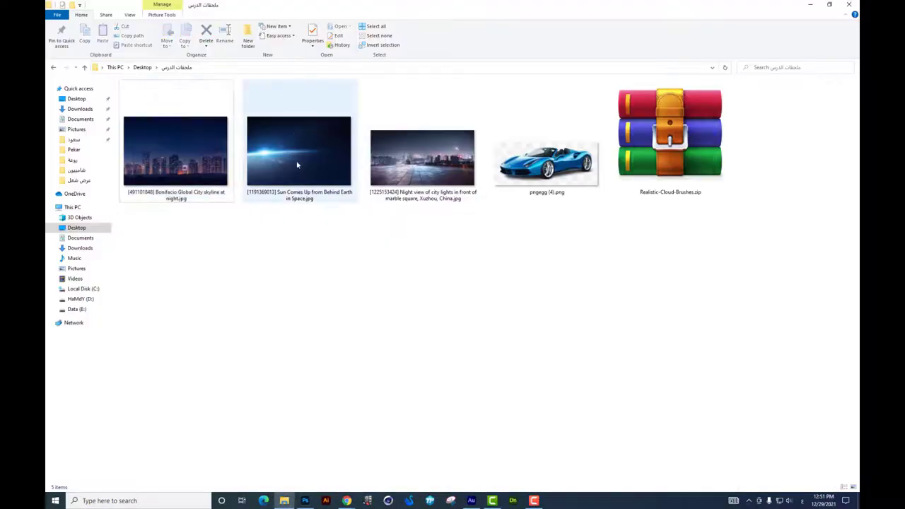
Place the sun-over-Earth space photo and enlarge it to fill the canvas, slightly lowered.
mouse_move(297, 164)
left_mouse_down()
mouse_move(308, 493)
mouse_move(509, 280)
mouse_move(501, 283)
left_mouse_up()
key("Return")
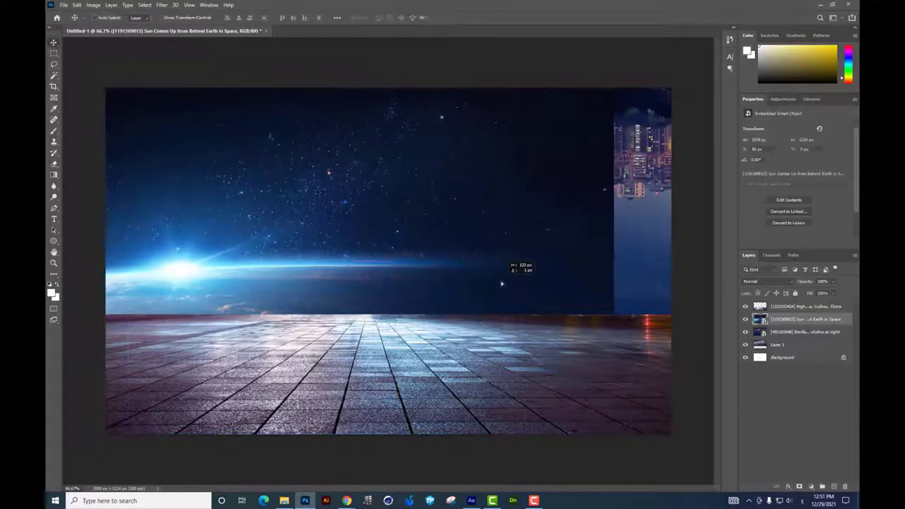
key("ctrl+t")
left_click_drag(614, 88, 683, 42)
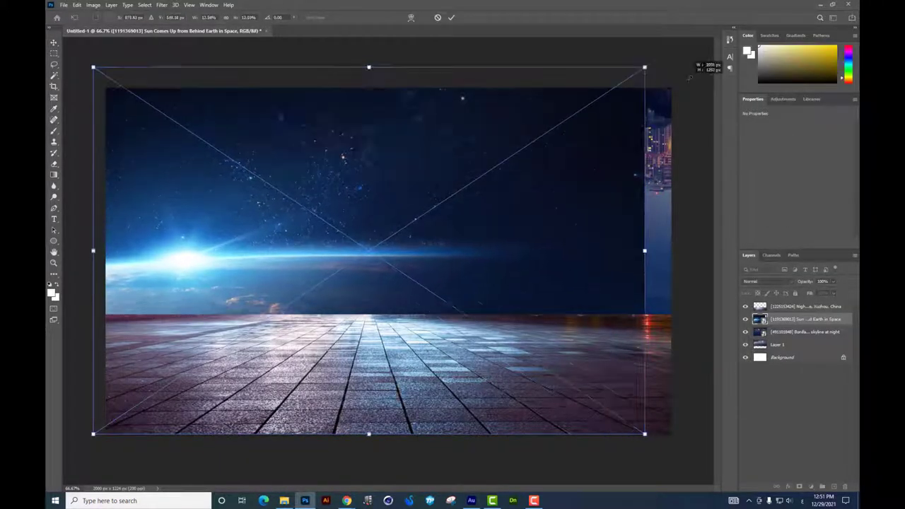
left_click_drag(601, 82, 600, 99)
key("Return")
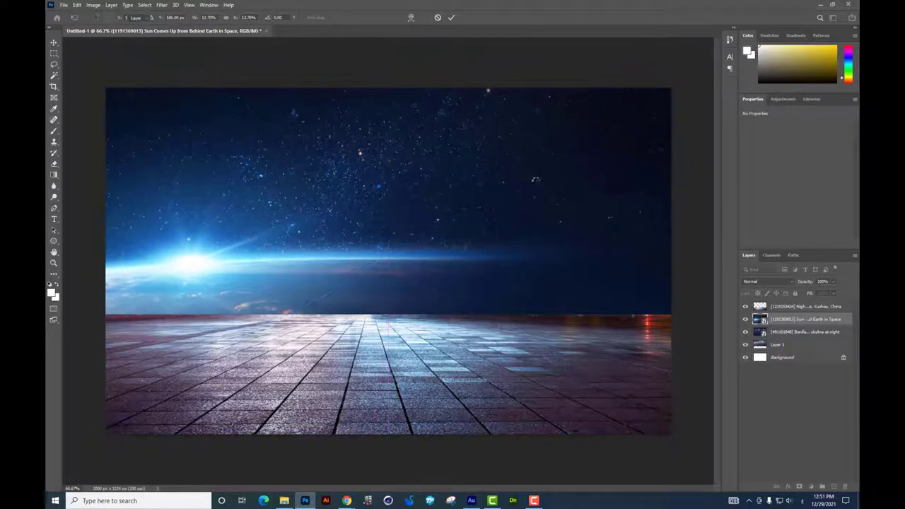
Rasterize the space layer and softly erase its sky to reveal the city skyline.
left_click(54, 163)
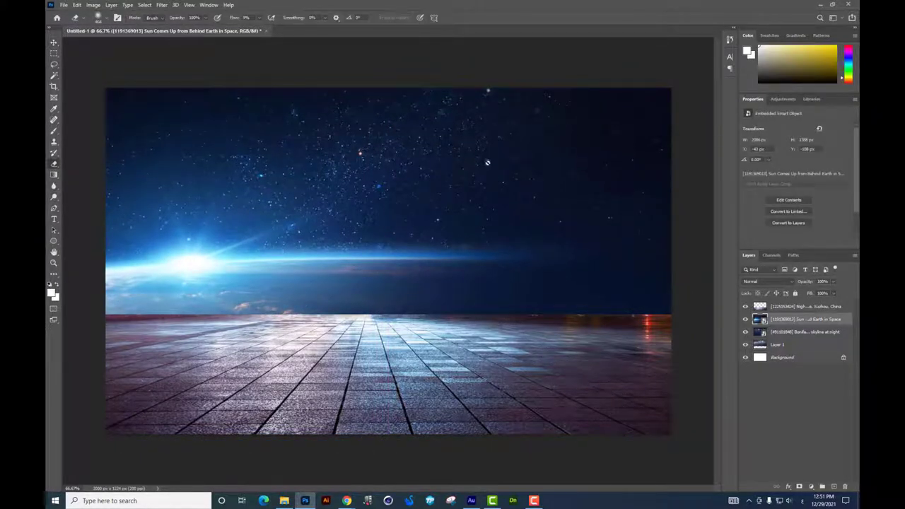
left_click(149, 95)
key("Return")
right_click(262, 147)
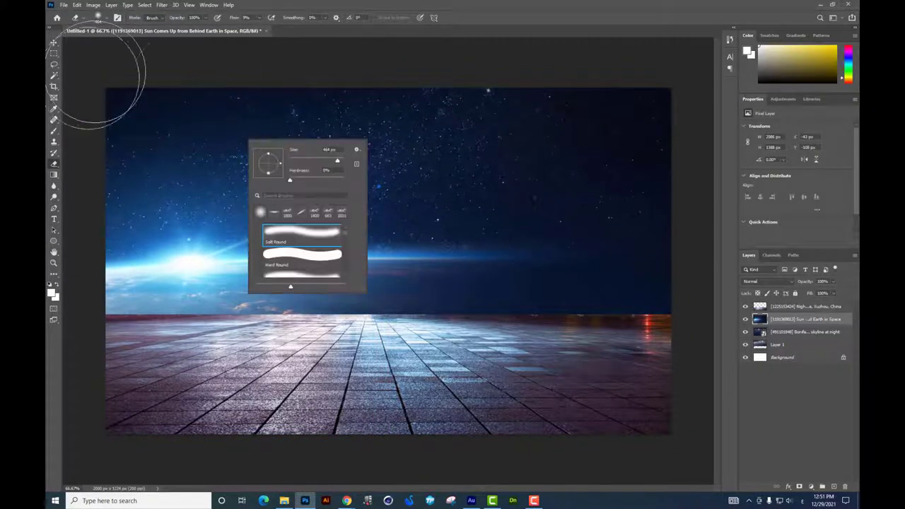
left_click_drag(318, 141, 551, 117)
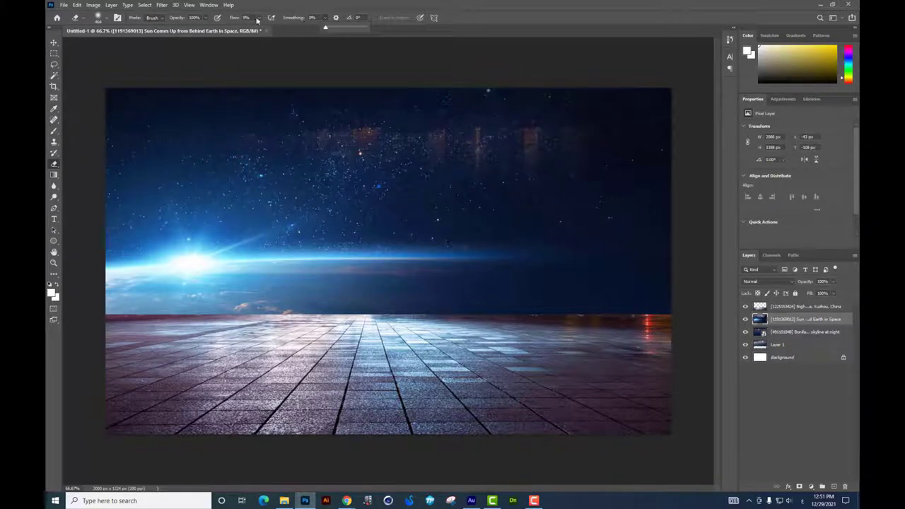
mouse_move(131, 85)
left_mouse_down()
mouse_move(353, 101)
mouse_move(495, 137)
mouse_move(323, 121)
mouse_move(173, 167)
mouse_move(191, 189)
left_mouse_up()
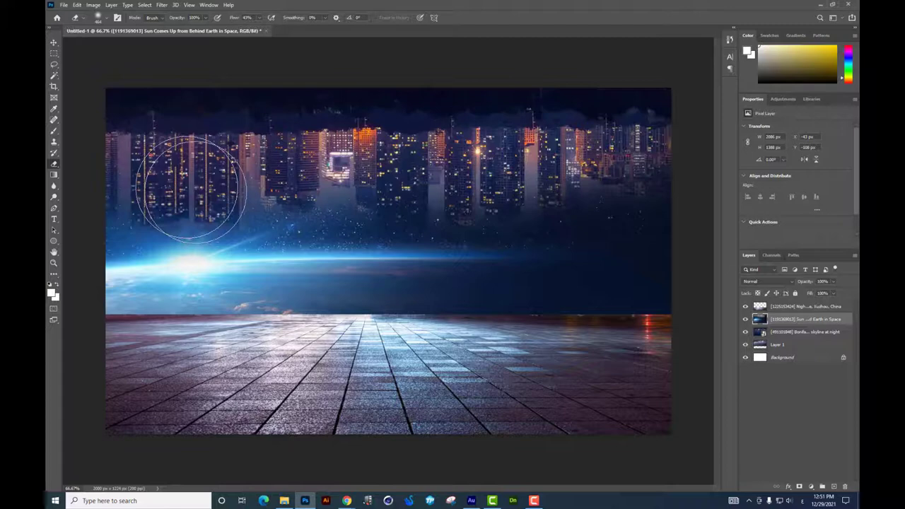
Lower the Earth glow slightly and rotate it about 2° clockwise.
left_click(54, 42)
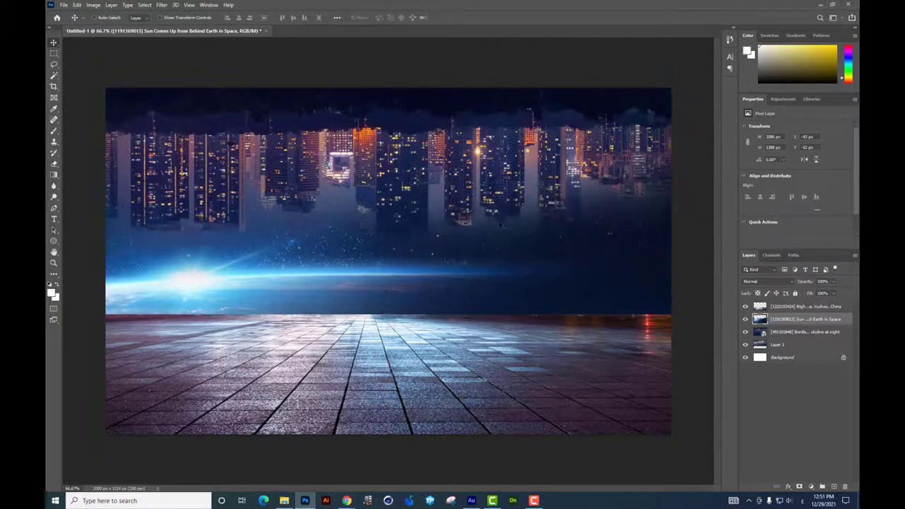
left_click_drag(499, 209, 499, 234)
key("ctrl+t")
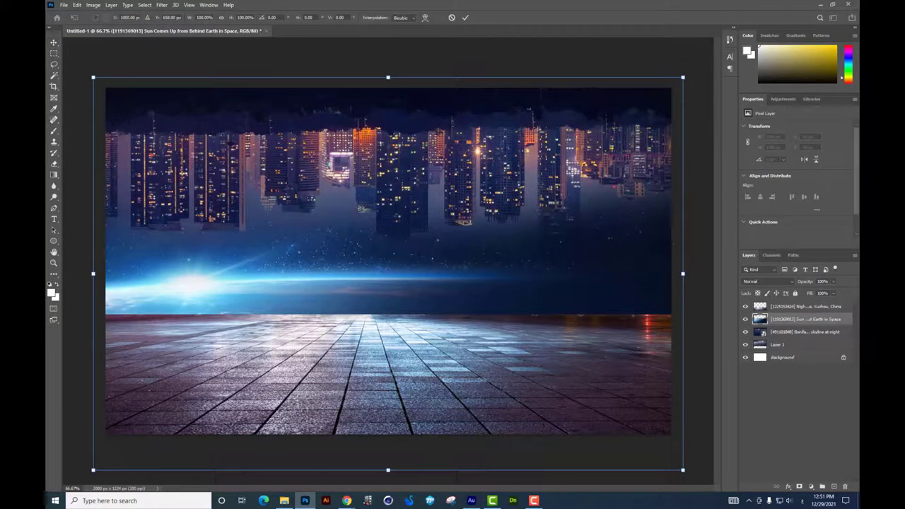
left_click_drag(712, 223, 710, 235)
key("Return")
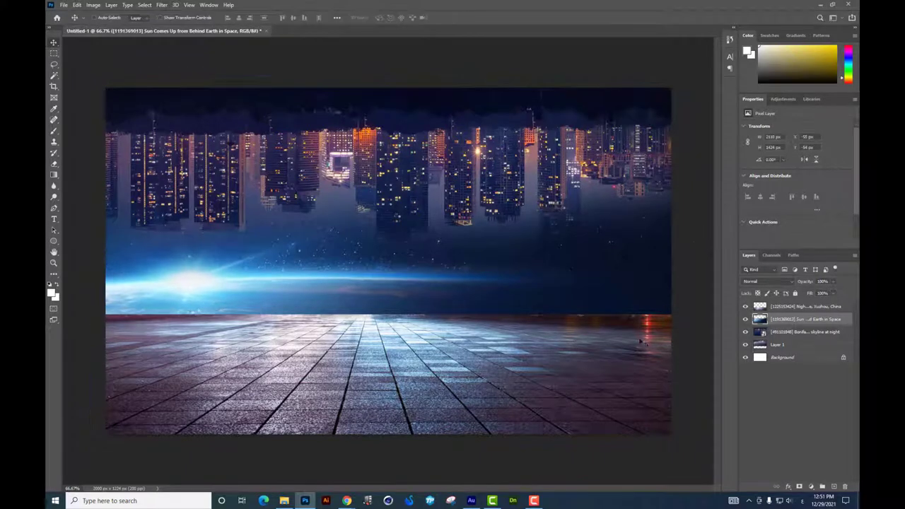
left_click_drag(805, 306, 649, 343)
key("ctrl+t")
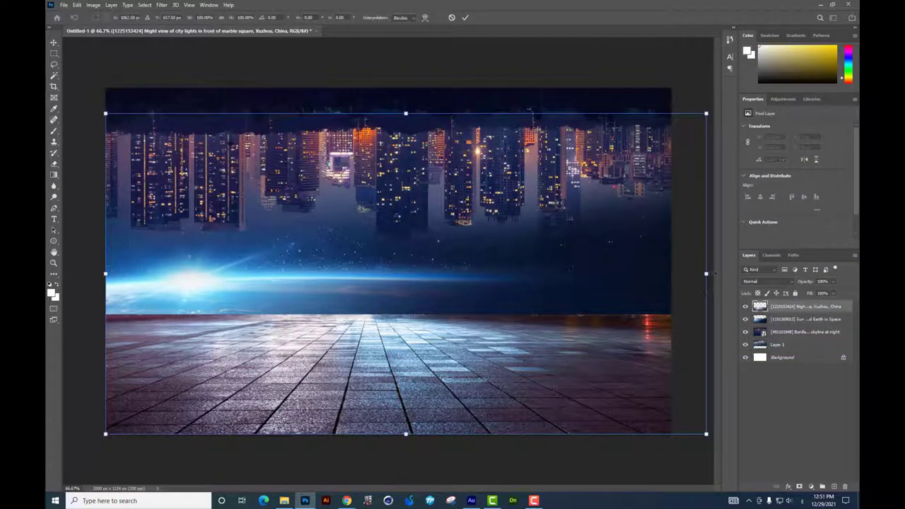
Reshape the city layer, then tilt the top four layers together about -4.6° and enlarge them.
left_click_drag(710, 273, 642, 273)
key("Return")
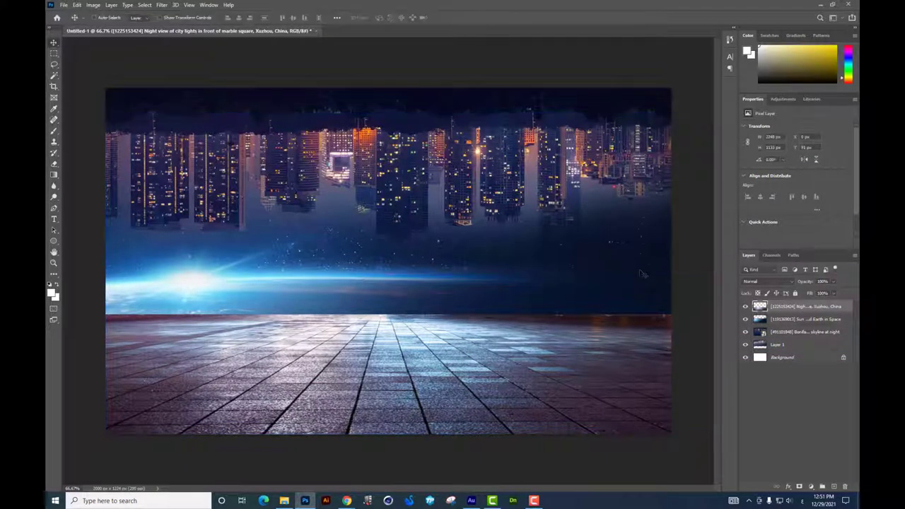
left_click(772, 343, "shift")
key("ctrl+minus")
key("ctrl+t")
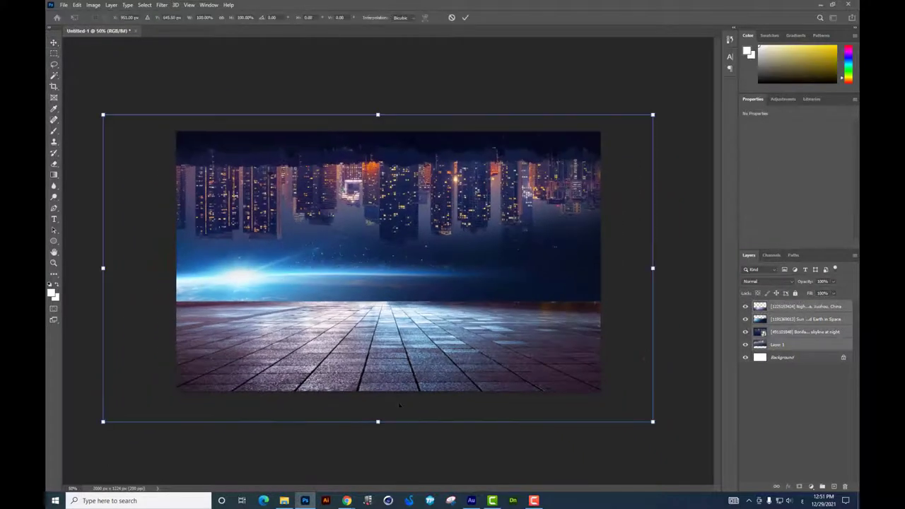
left_click_drag(377, 422, 377, 427)
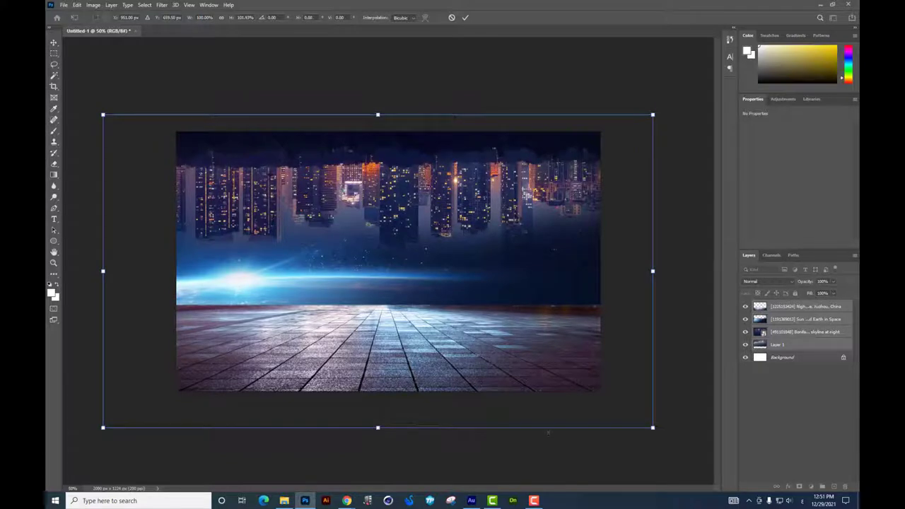
mouse_move(596, 430)
left_mouse_down()
mouse_move(656, 395)
mouse_move(667, 416)
left_mouse_up()
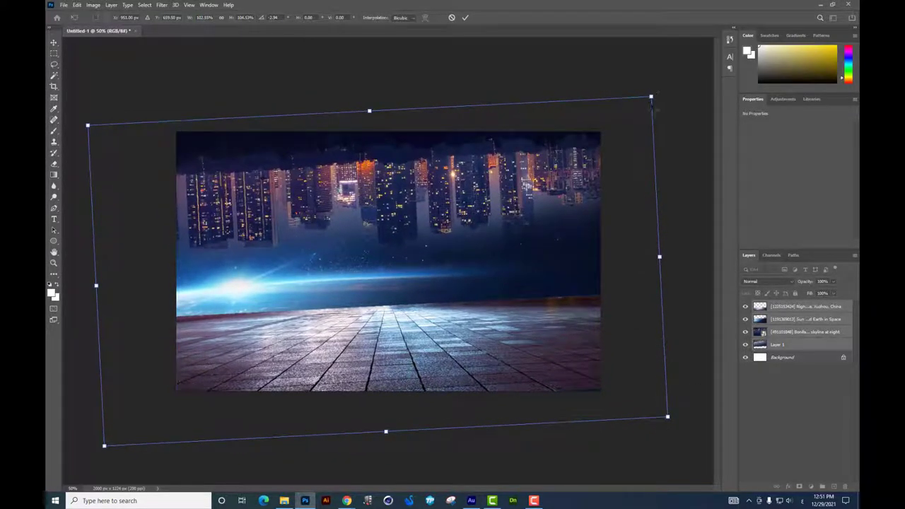
mouse_move(651, 100)
left_mouse_down()
mouse_move(662, 89)
mouse_move(685, 100)
left_mouse_up()
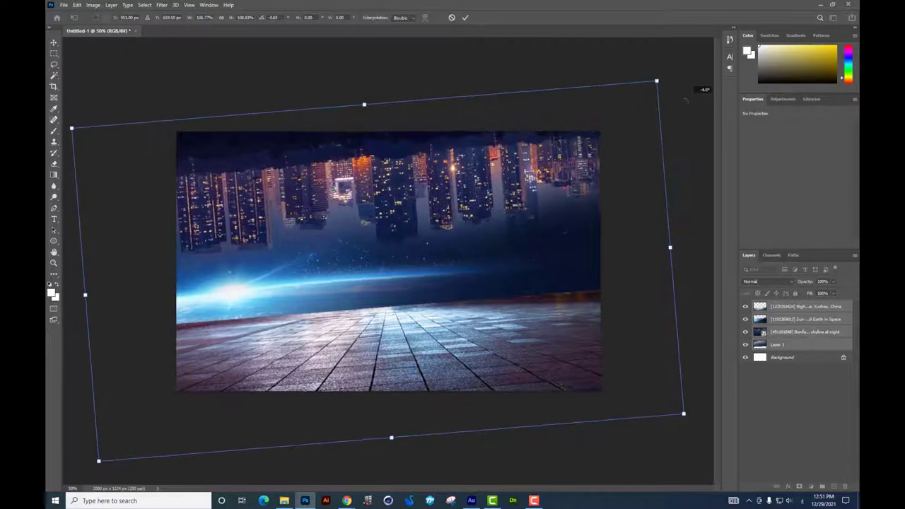
key("Return")
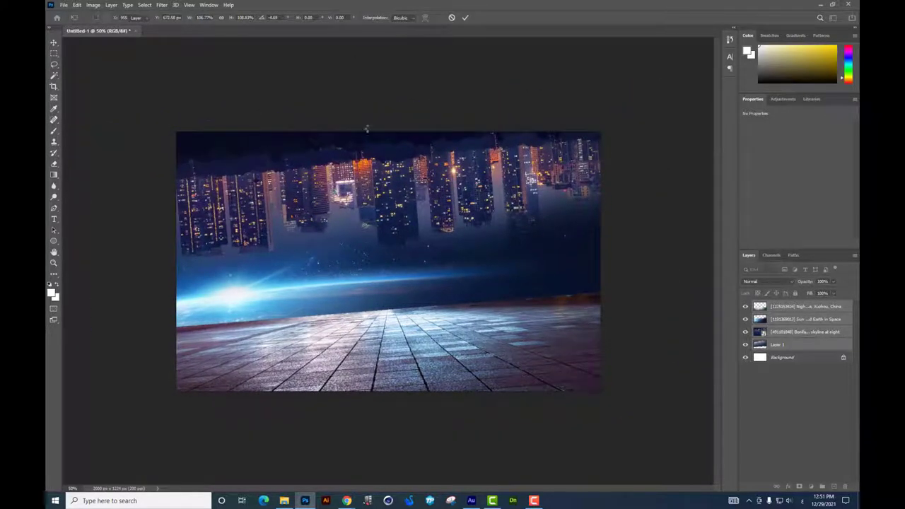
Bring the blue car image pngegg (4).png into the Photoshop composite.
right_click(418, 298)
left_click(424, 306)
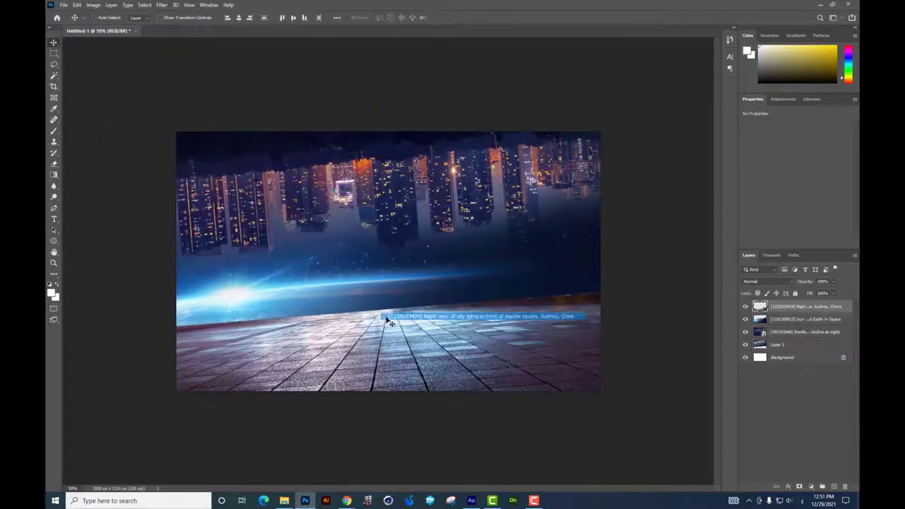
key("ctrl+t")
key("alt+Tab")
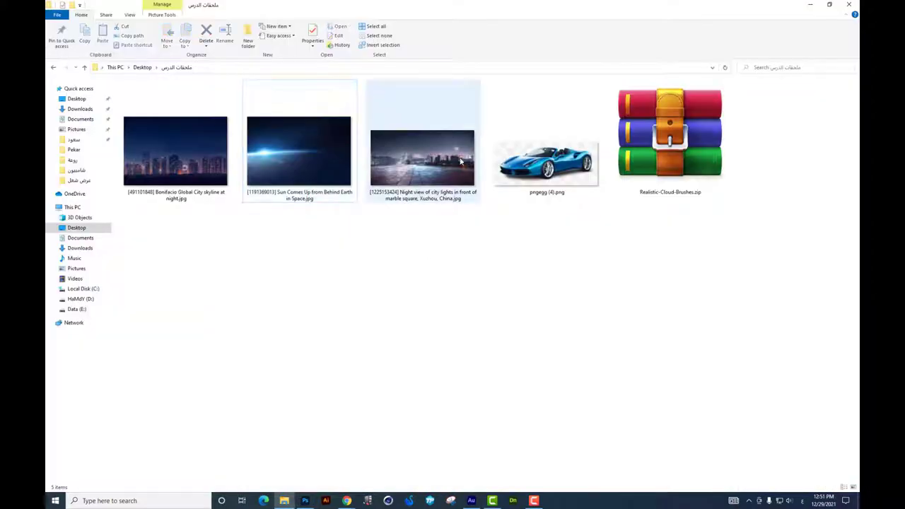
mouse_move(546, 159)
left_mouse_down()
mouse_move(311, 499)
mouse_move(388, 261)
left_mouse_up()
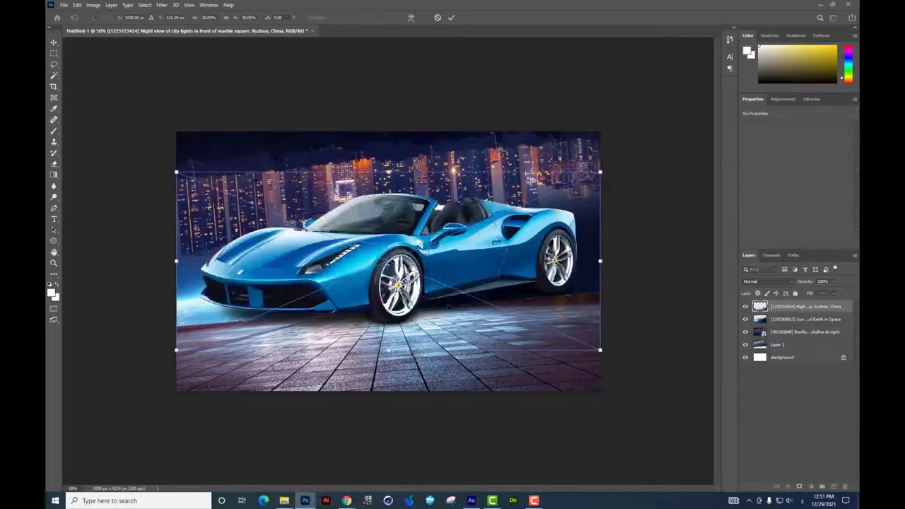
Scale the car down and nudge it up onto the centre of the plaza.
key("Return")
key("ctrl+t")
mouse_move(599, 228)
left_mouse_down()
mouse_move(522, 261)
mouse_move(522, 253)
left_mouse_up()
key("Return")
left_click_drag(463, 302, 462, 296)
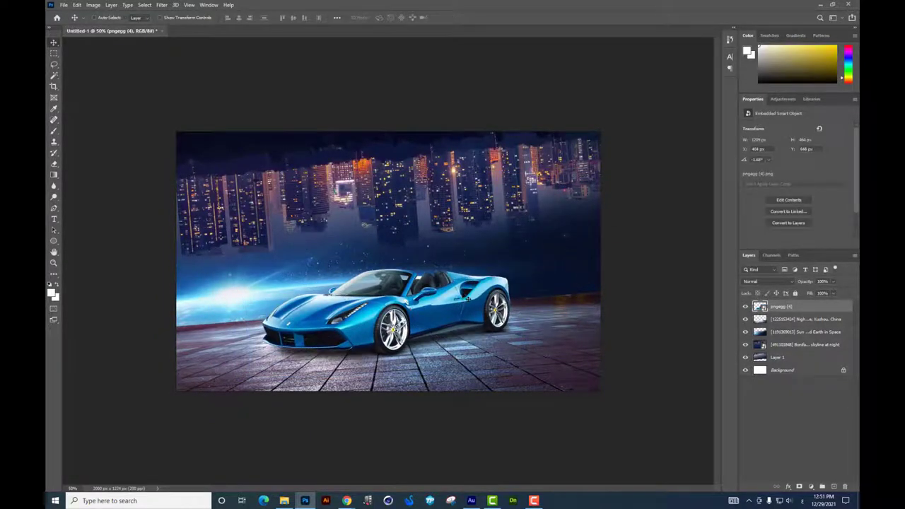
key("ctrl+t")
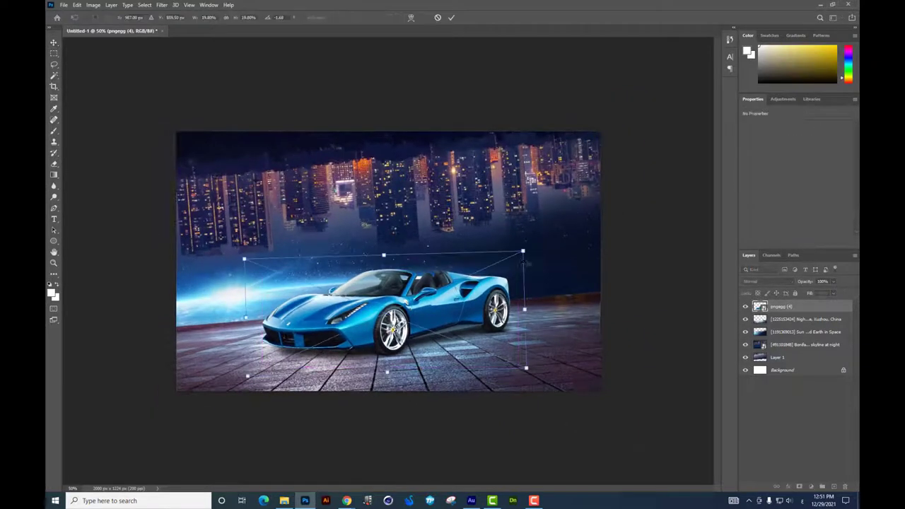
left_click_drag(525, 252, 520, 252)
key("Return")
key("ctrl+t")
key("Return")
Move the Earth glow layer toward the car's rear.
right_click(295, 292)
left_click(311, 305)
mouse_move(276, 262)
left_mouse_down()
mouse_move(331, 286)
mouse_move(474, 233)
mouse_move(332, 285)
left_mouse_up()
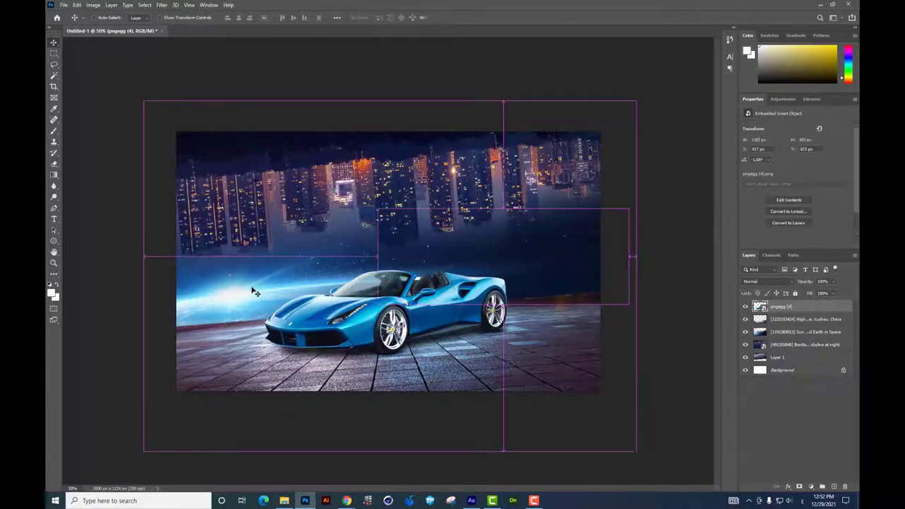
left_click(273, 299)
mouse_move(272, 298)
left_mouse_down()
mouse_move(562, 279)
mouse_move(236, 289)
left_mouse_up()
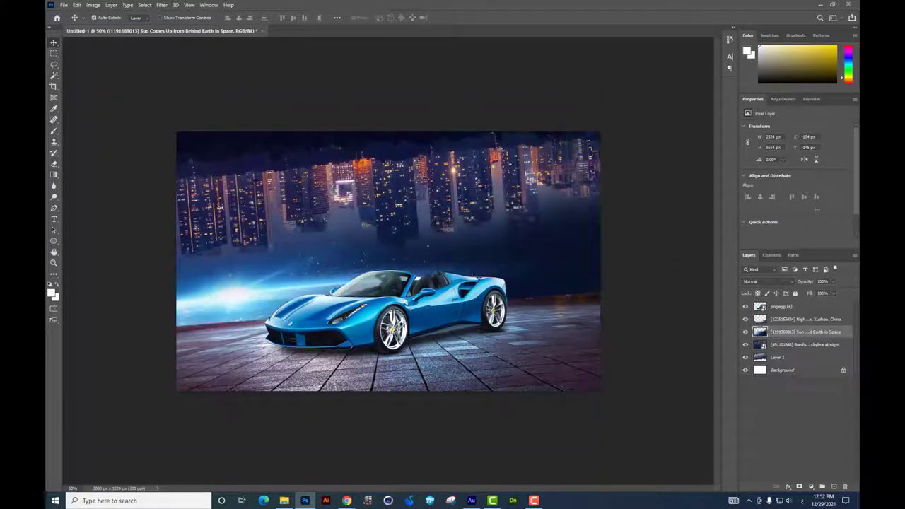
Erase the bottoms of the lower-right skyline buildings.
key("ctrl+t")
key("Return")
key("e")
left_click_drag(518, 199, 605, 207)
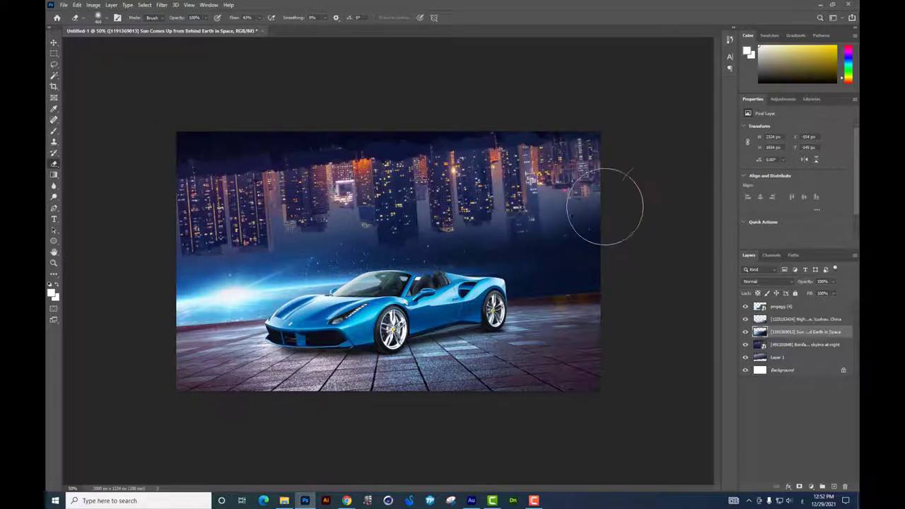
left_click_drag(425, 212, 573, 220)
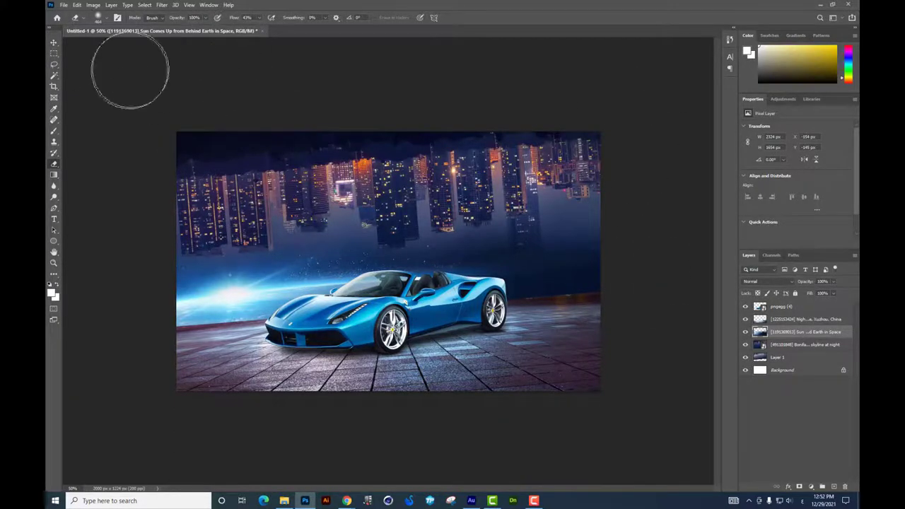
Tilt the car about -1.4° and enlarge it slightly on the plaza.
key("alt+Tab")
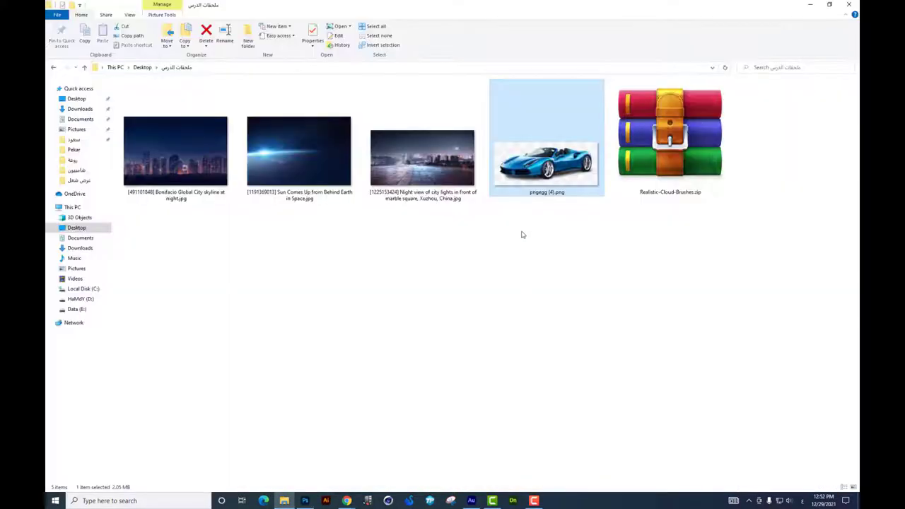
key("alt+Tab")
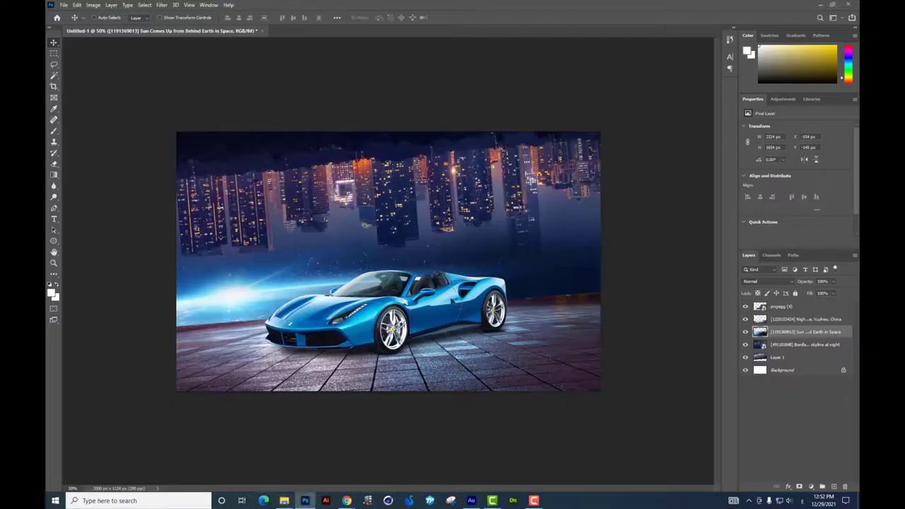
key("ctrl+t")
mouse_move(558, 268)
left_mouse_down()
mouse_move(522, 253)
mouse_move(531, 251)
left_mouse_up()
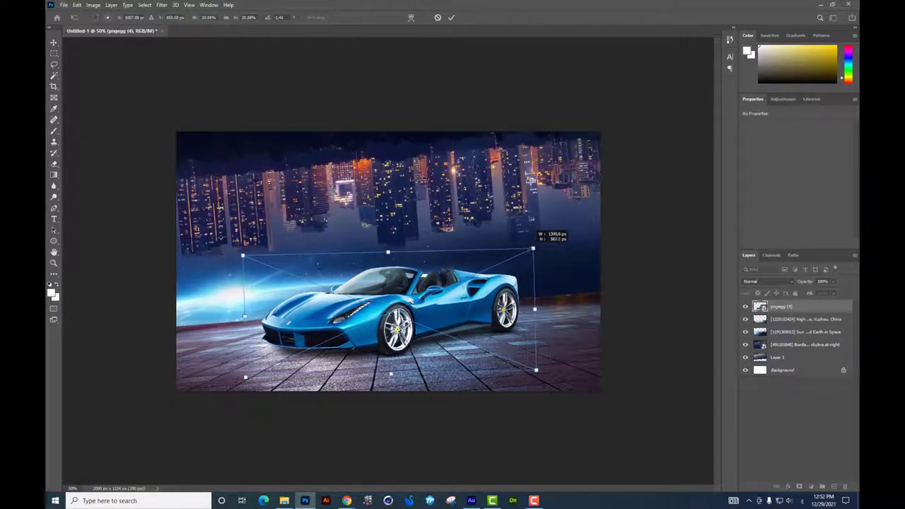
key("Return")
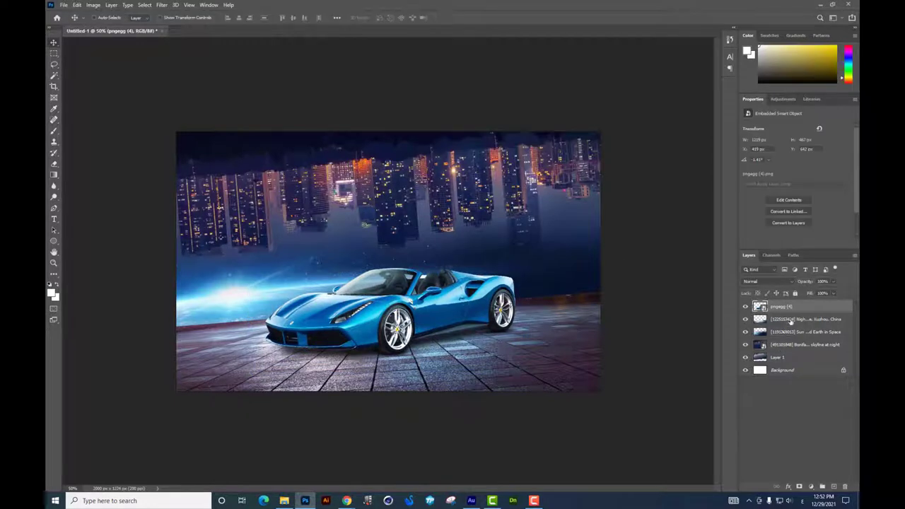
left_click(790, 320)
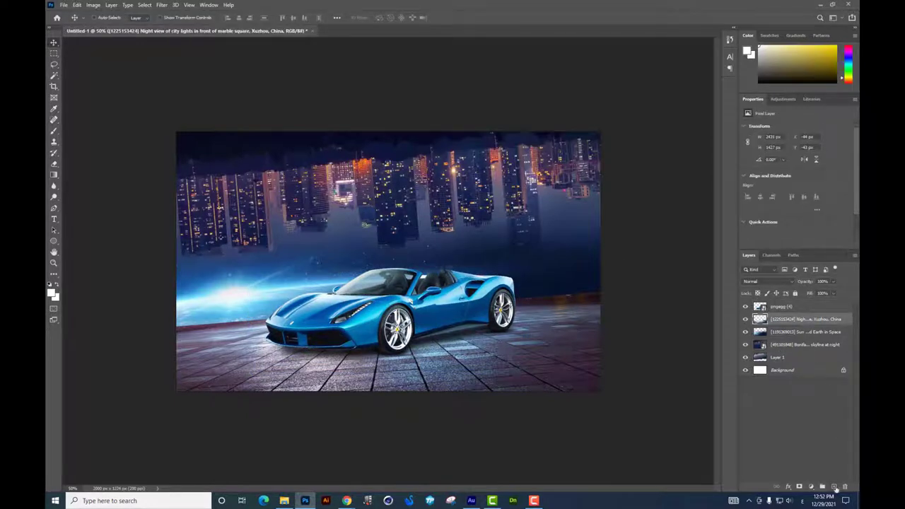
On a new Layer 2, stamp cloud-brush smoke left and right of the car at about 31% flow.
left_click(834, 487)
left_click(54, 131)
right_click(503, 305)
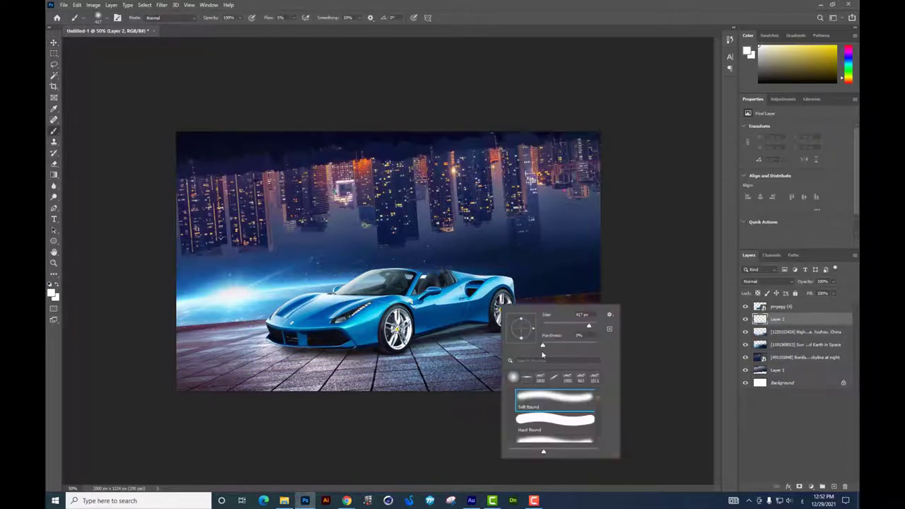
left_click(292, 22)
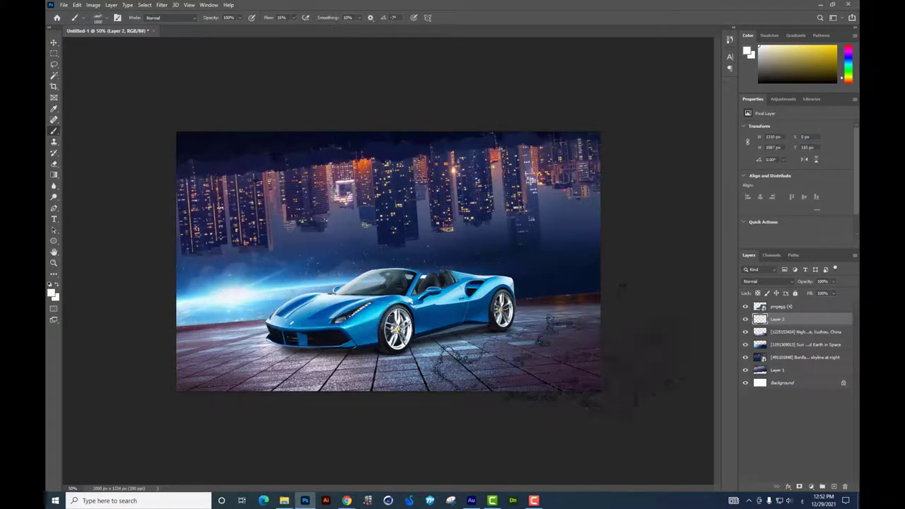
left_click_drag(600, 367, 424, 318)
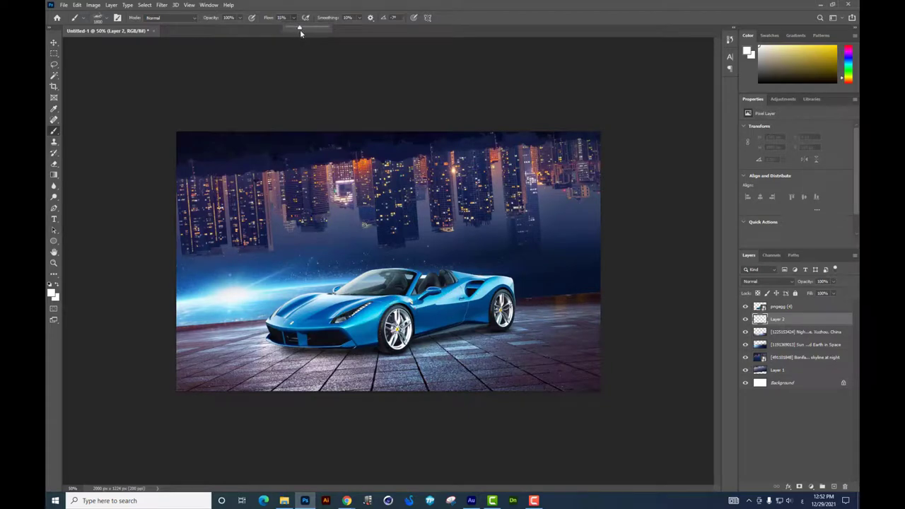
left_click(300, 32)
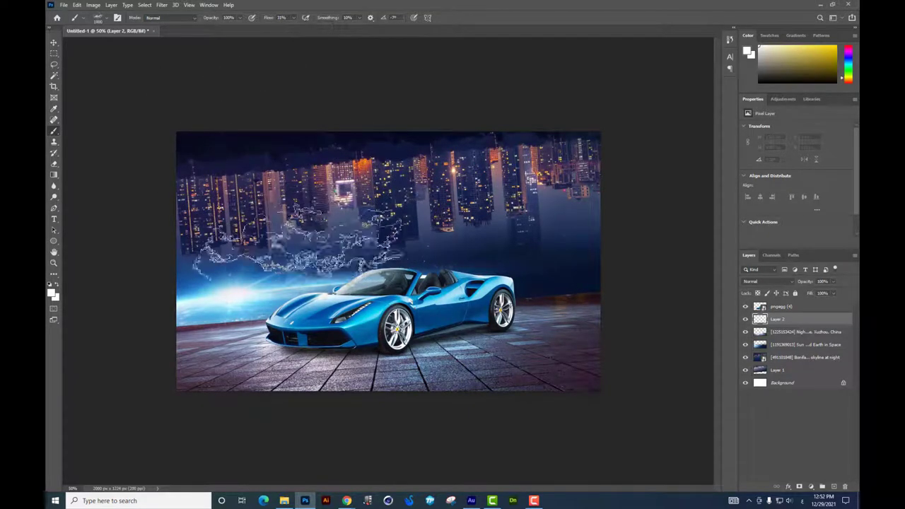
right_click(288, 258)
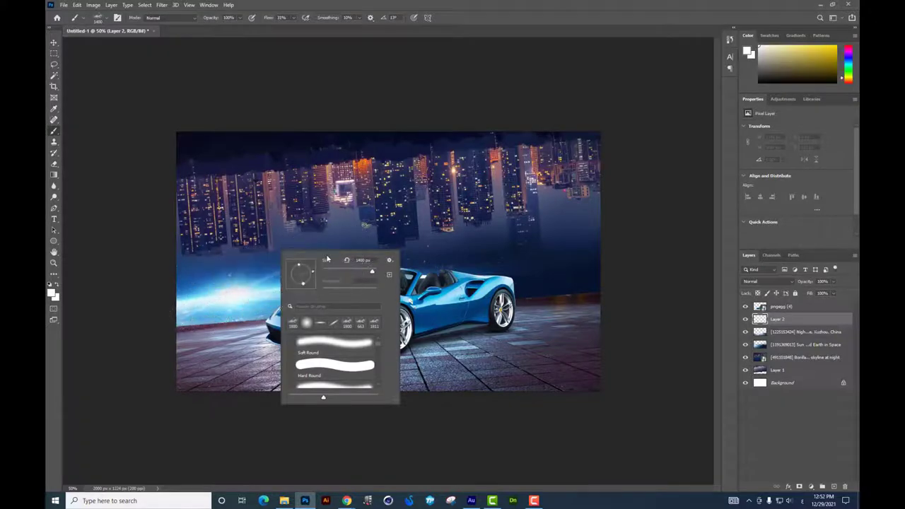
key("Escape")
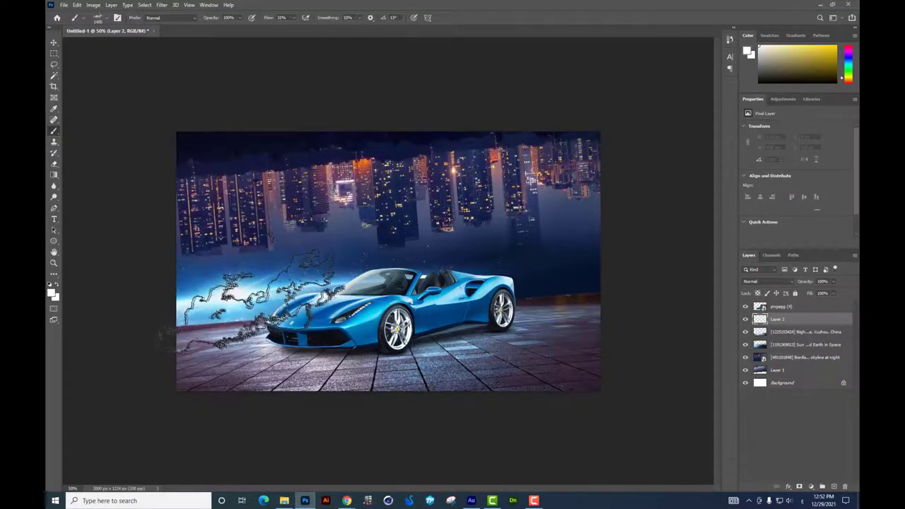
left_click(258, 298)
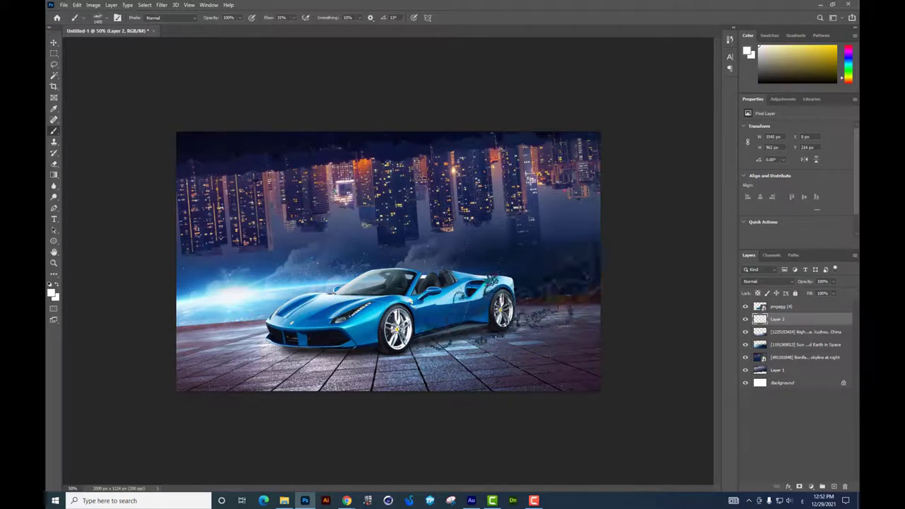
left_click(506, 275)
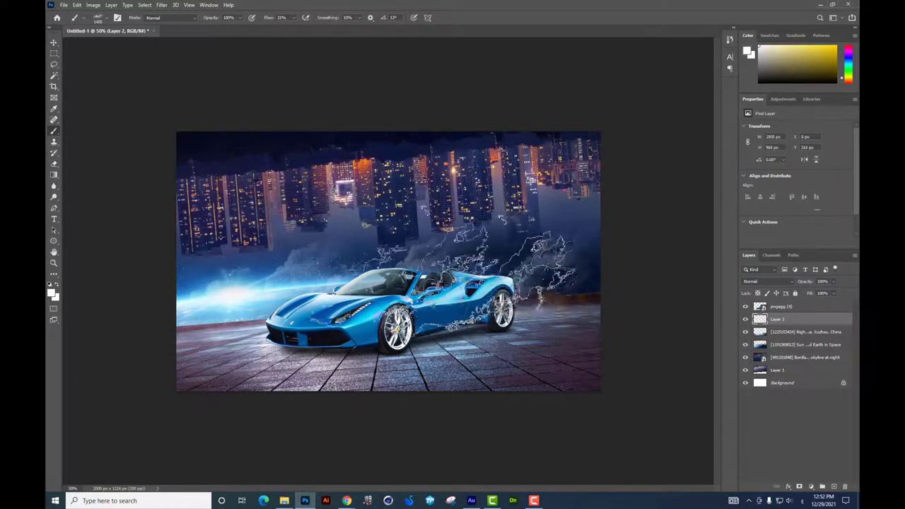
Move the smoke down 22 px and enlarge it beyond the image edges.
left_click(54, 43)
left_click_drag(456, 202, 456, 210)
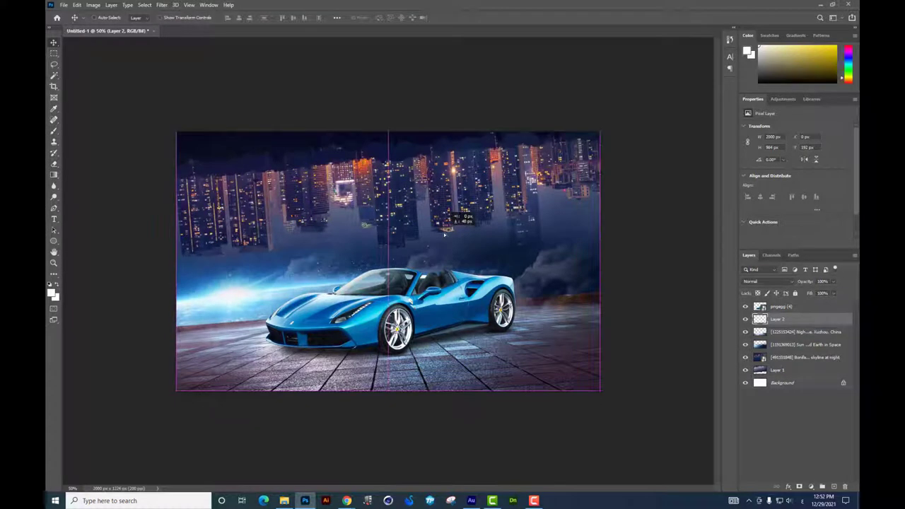
key("ctrl+t")
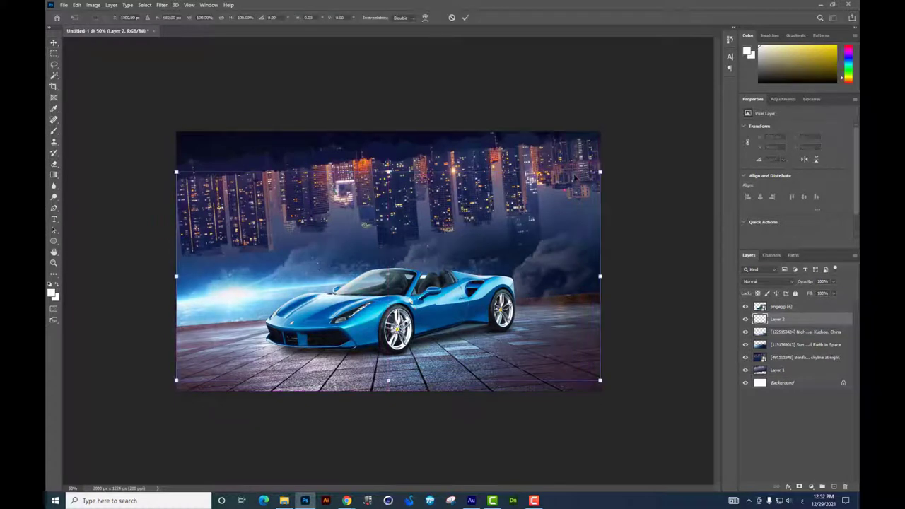
left_click_drag(599, 171, 612, 164)
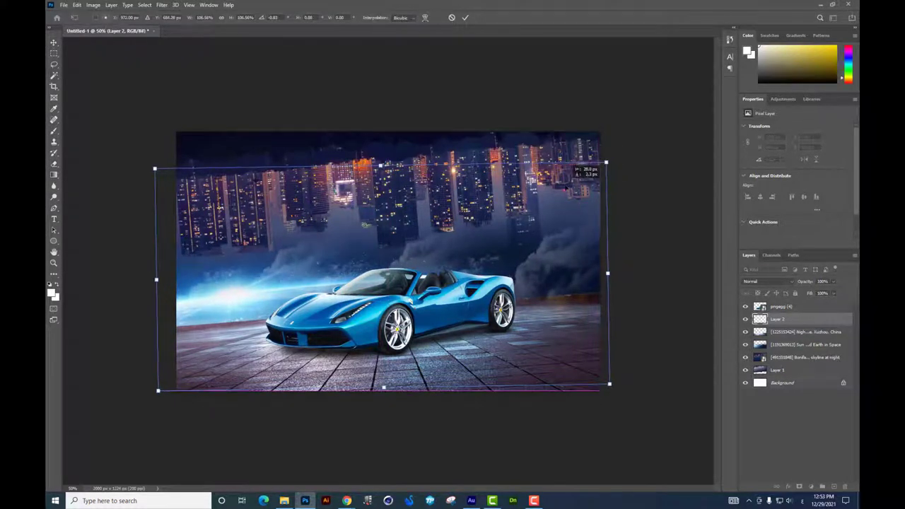
key("Return")
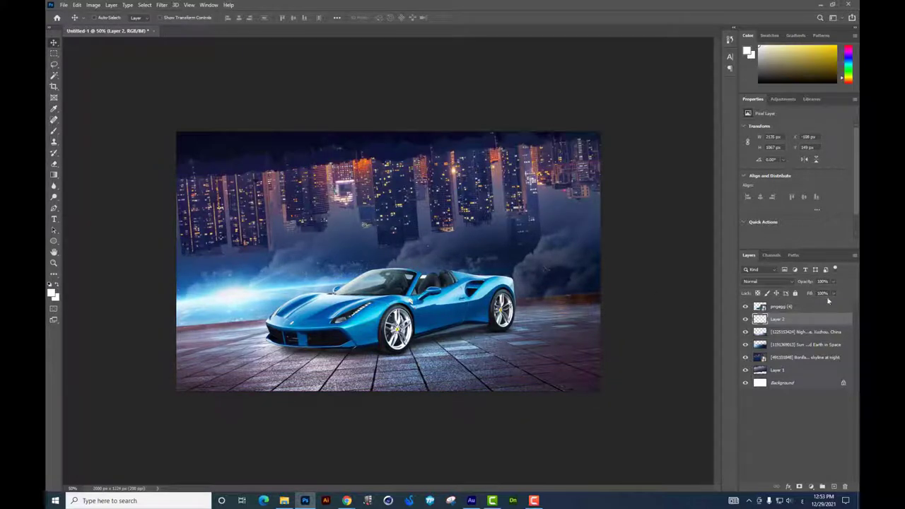
Add a FoggyNight.3DL Color Lookup layer above the car, blended as Luminosity at 50% opacity.
left_click(802, 312)
left_click(812, 487)
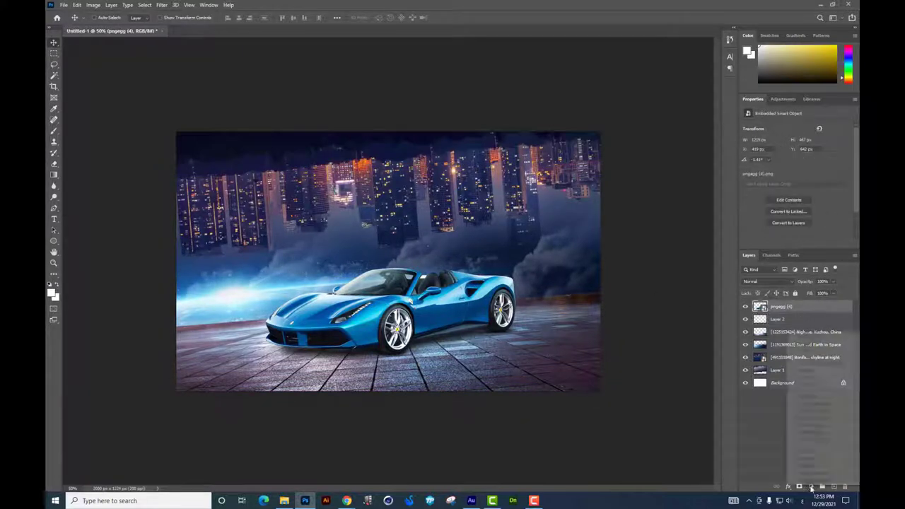
left_click(819, 435)
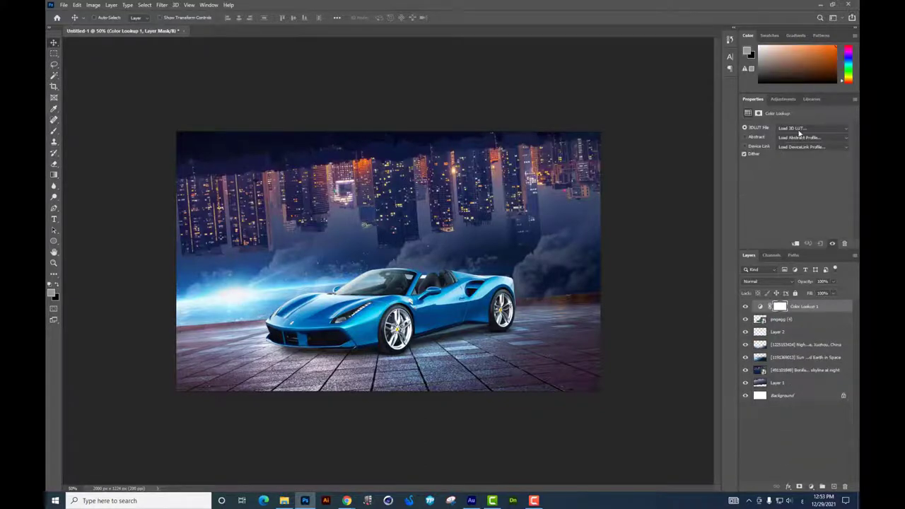
left_click(799, 128)
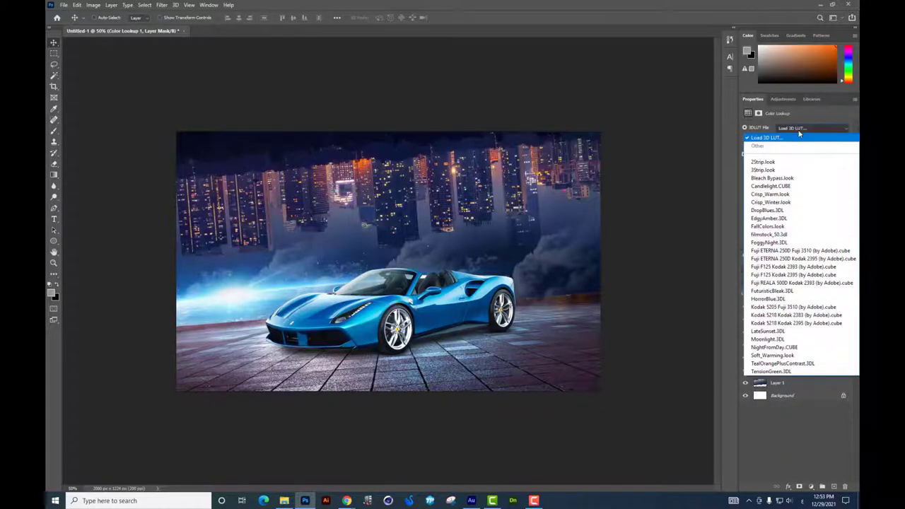
left_click(766, 243)
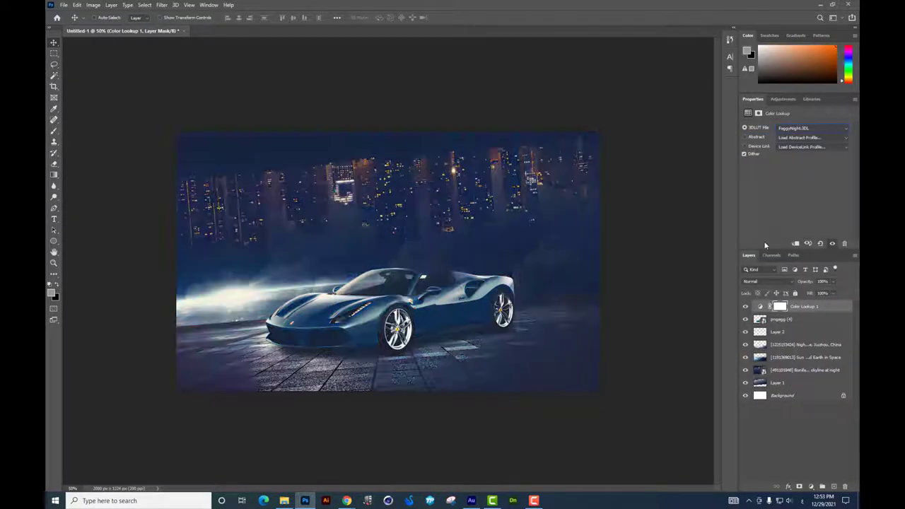
left_click(763, 282)
left_click(760, 486)
left_click(832, 281)
left_click_drag(834, 291, 814, 292)
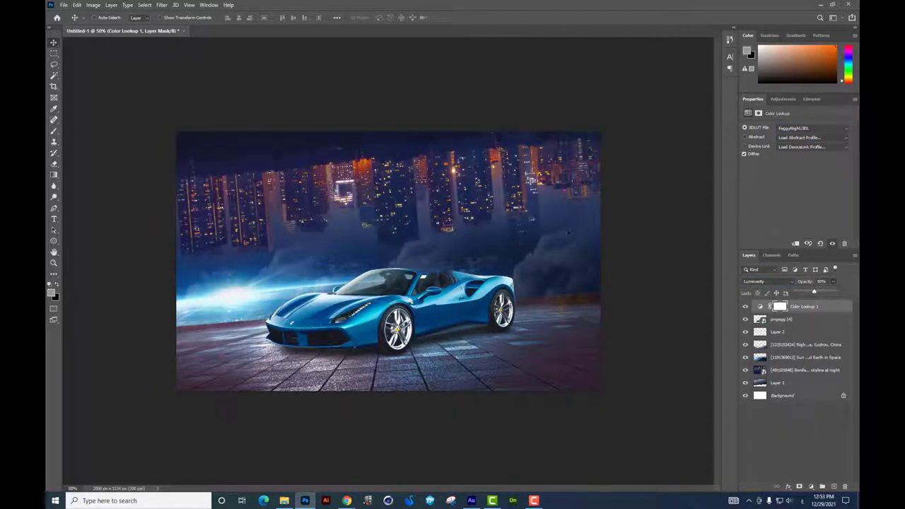
left_click(516, 246)
left_click(833, 486)
key("Delete")
Add Color Lookup 2 with EdgyAmber.3DL at 37% opacity in Soft Light.
left_click(810, 487)
left_click(805, 443)
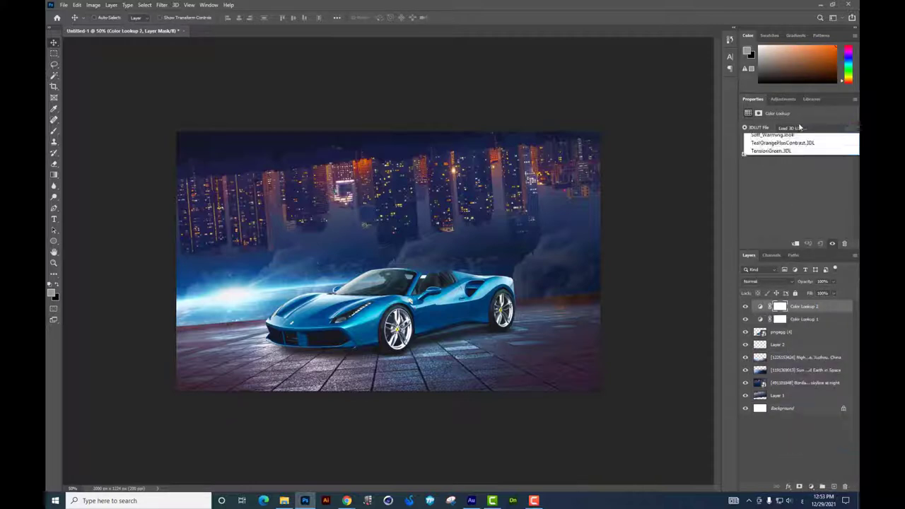
left_click(810, 128)
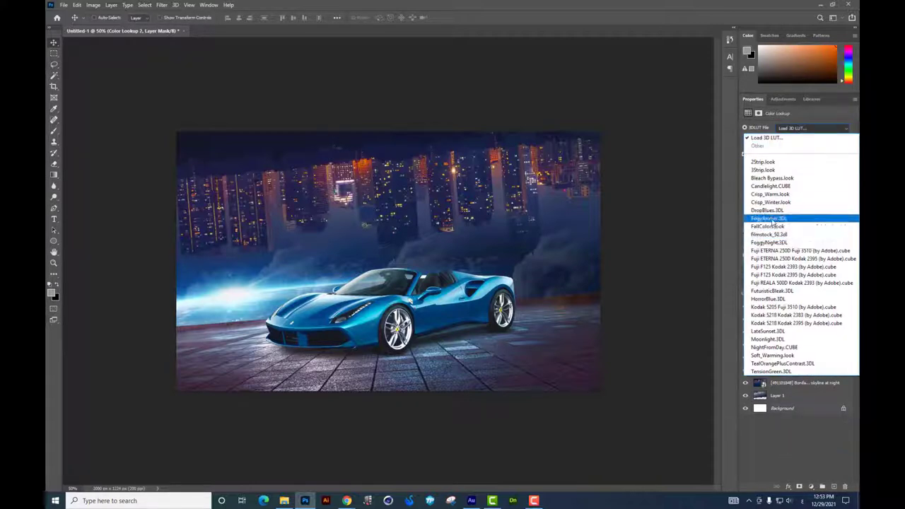
left_click(771, 218)
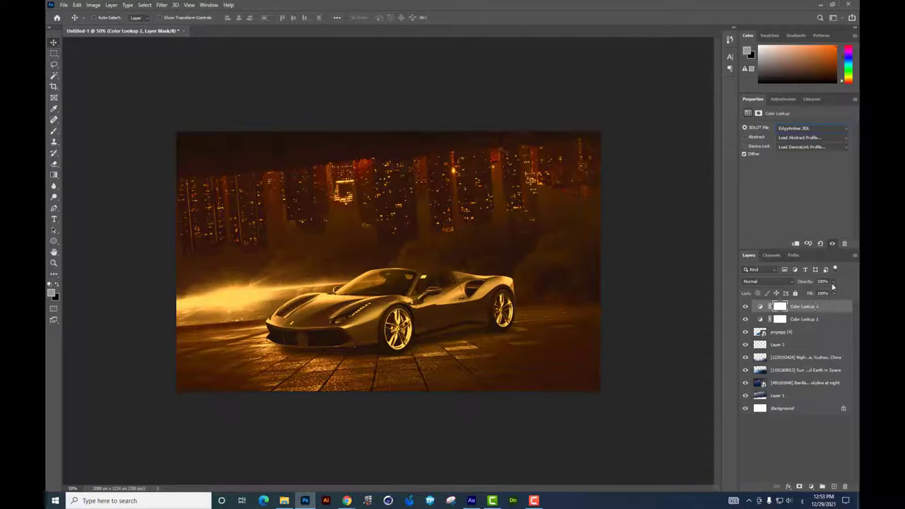
left_click_drag(833, 285, 809, 293)
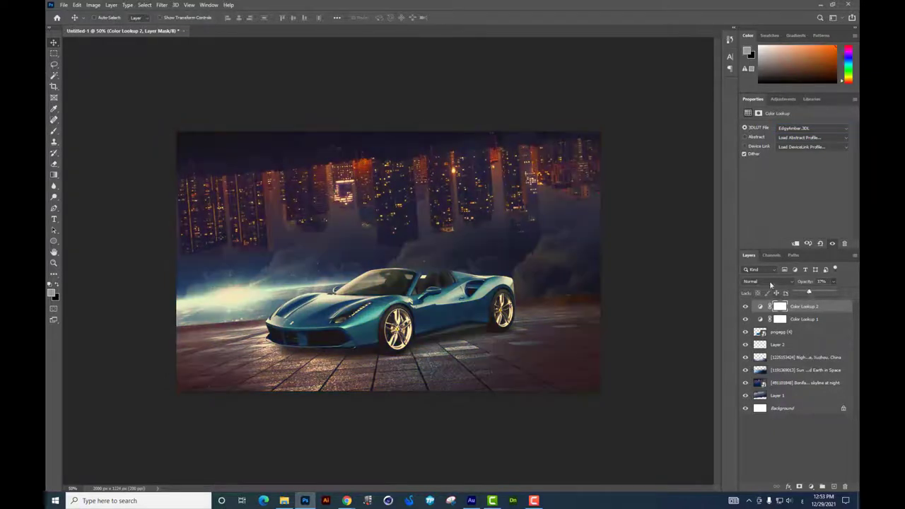
left_click(771, 283)
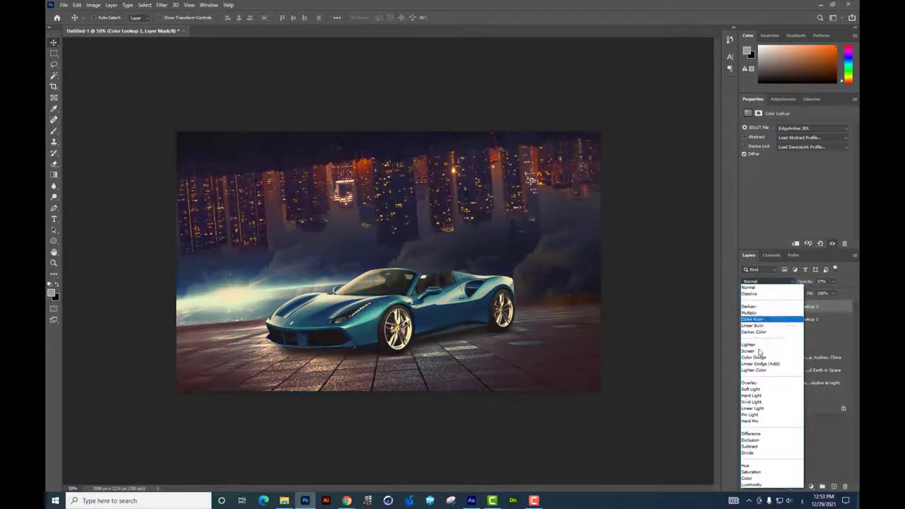
left_click(764, 391)
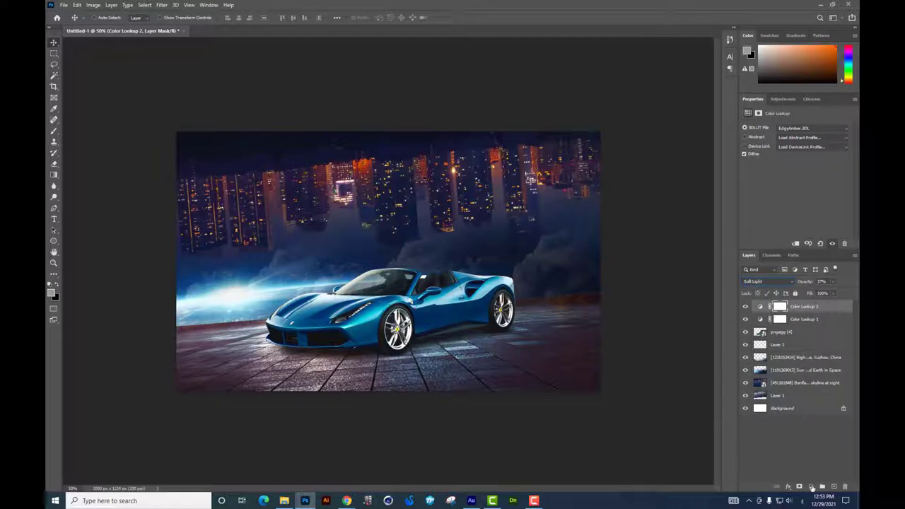
Add Color Lookup 3 with Crisp_Warm.look at 29% opacity.
left_click(811, 488)
left_click(813, 438)
left_click(804, 128)
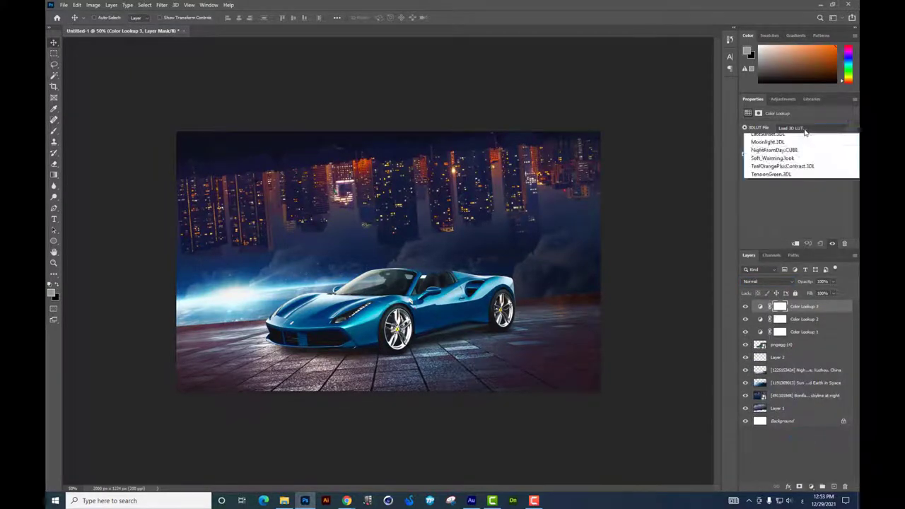
left_click(788, 160)
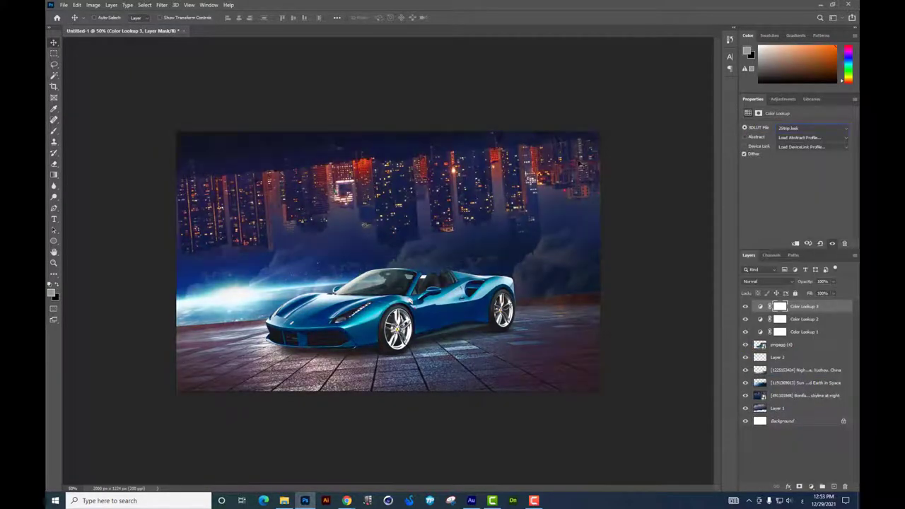
key("Down")
key("Down")
key("Down")
key("Down")
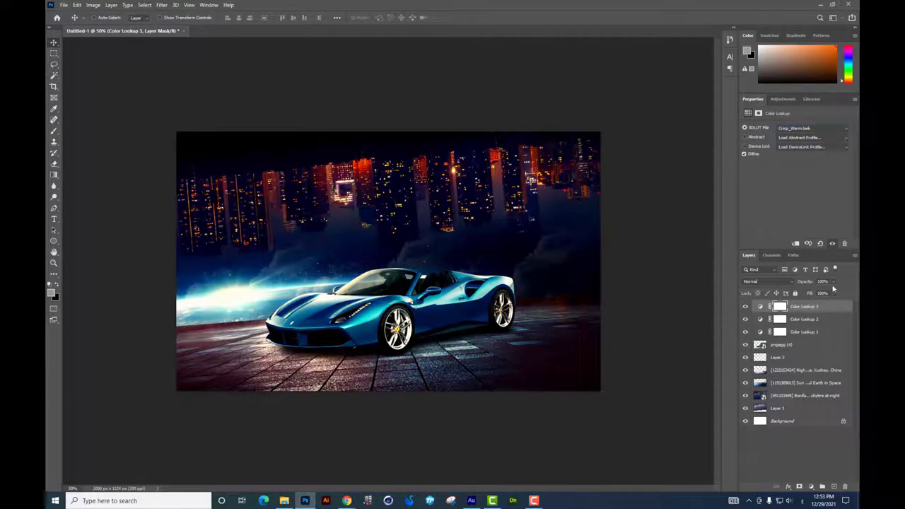
left_click_drag(832, 283, 799, 293)
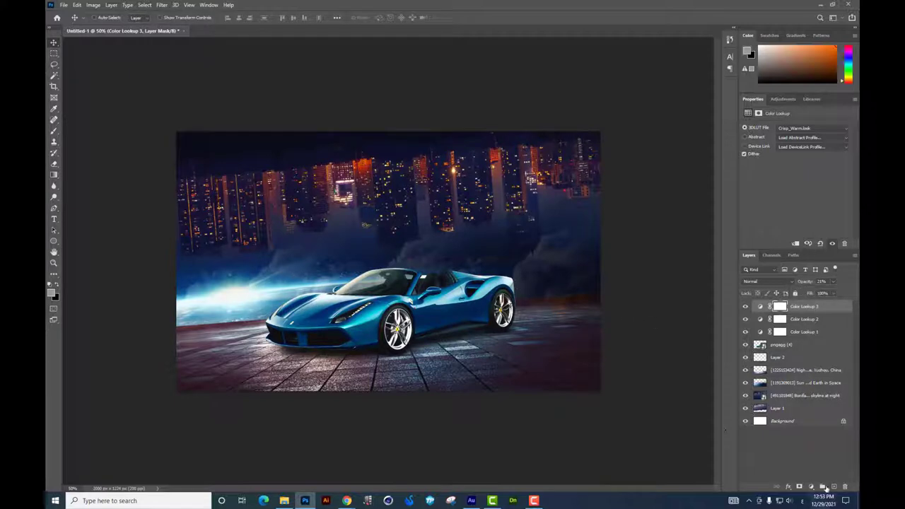
Add a Color Balance layer shifting midtones to -37 cyan, -3 magenta, +21 blue.
left_click(810, 486)
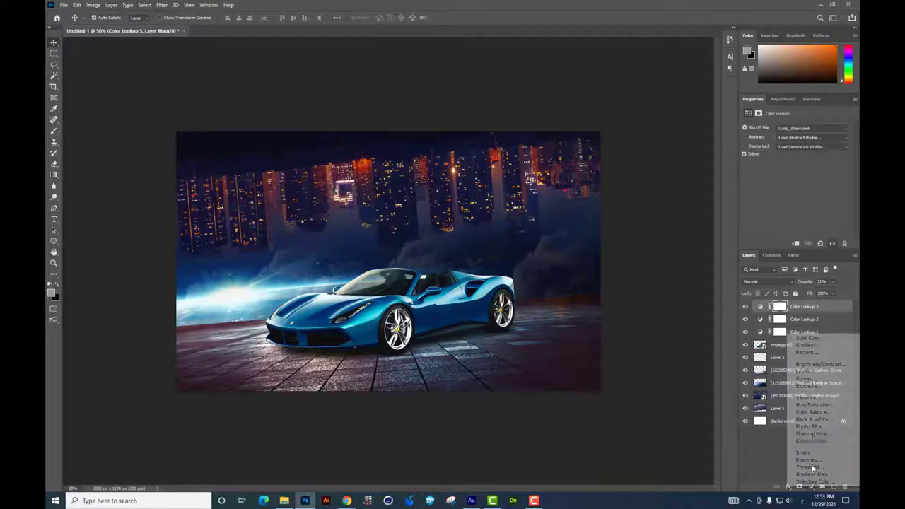
left_click(813, 412)
left_click_drag(781, 147, 773, 147)
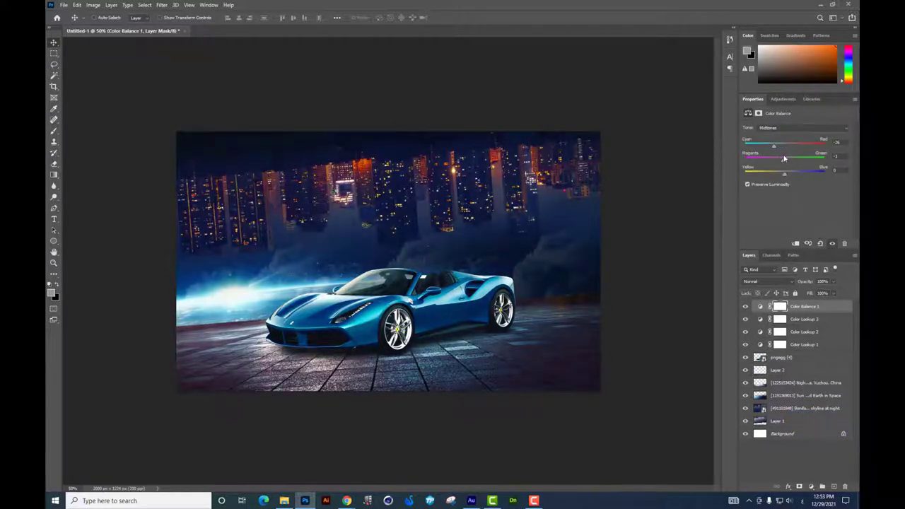
left_click_drag(771, 158, 780, 159)
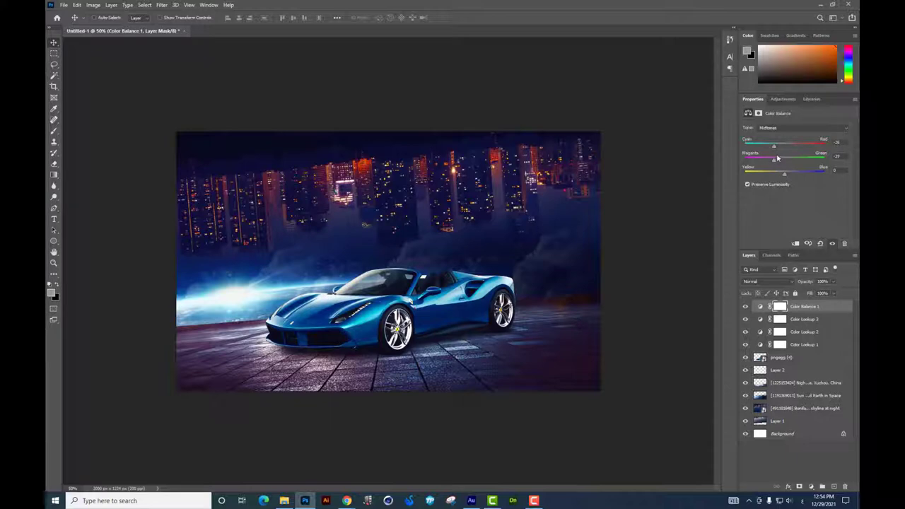
mouse_move(777, 158)
left_mouse_down()
mouse_move(796, 158)
mouse_move(773, 175)
left_mouse_up()
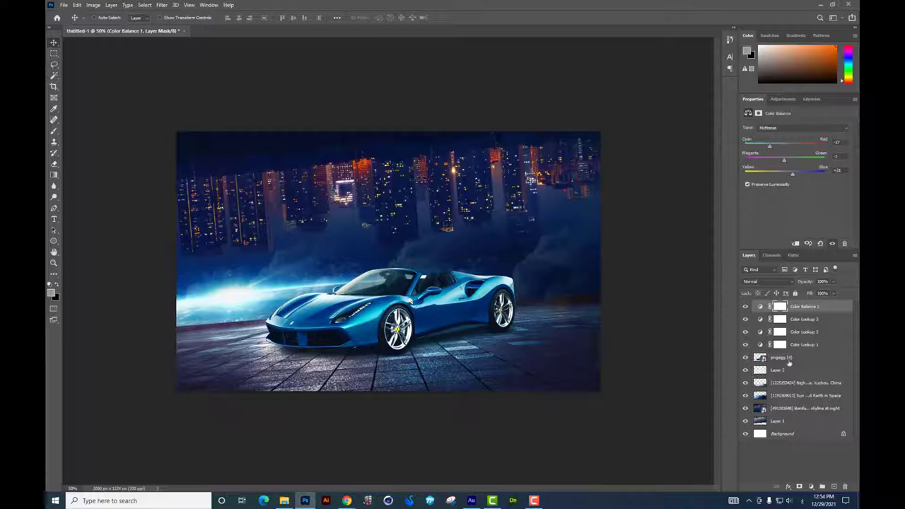
Add an empty Layer 3 above the pngegg (4) car layer.
left_click(790, 358)
mouse_move(389, 311)
left_mouse_down()
mouse_move(349, 311)
mouse_move(388, 311)
left_mouse_up()
left_click(833, 486)
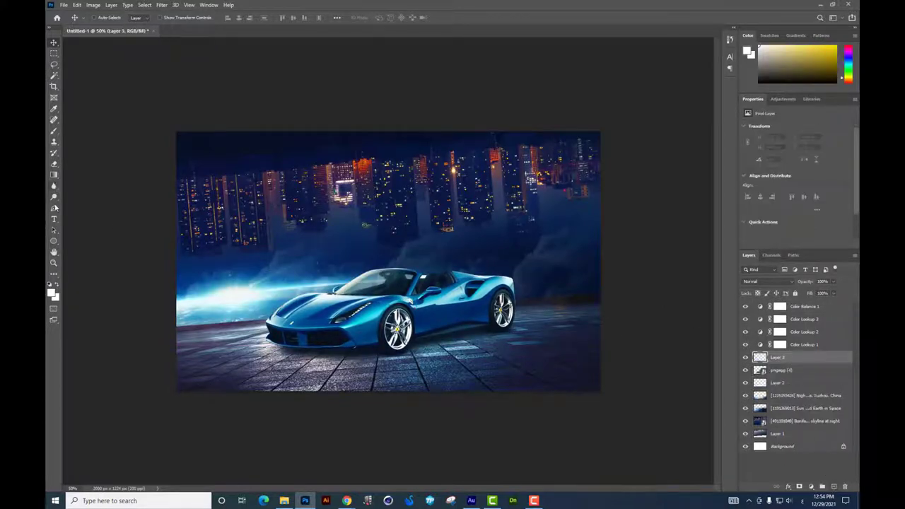
left_click(54, 207)
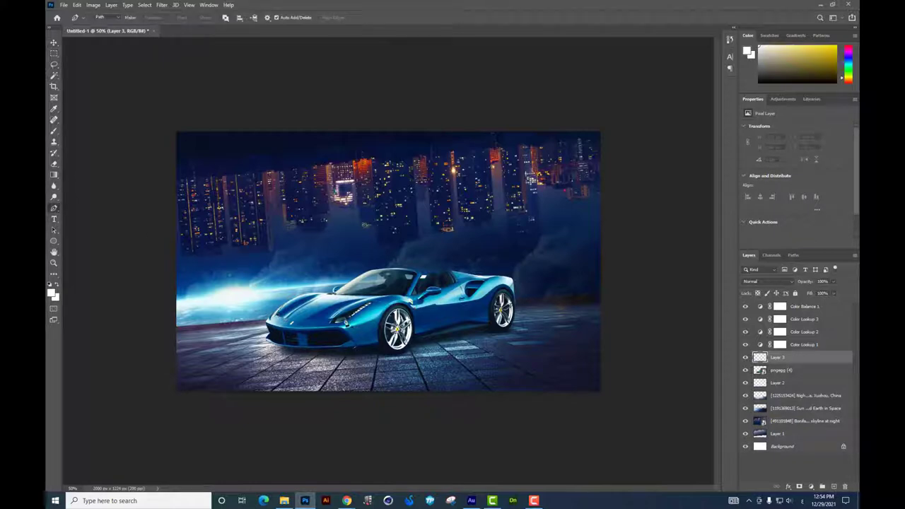
Trace a beam-shaped path from the lower-left corner and load it as a selection.
left_click(169, 357)
left_click(161, 387)
left_click(206, 410)
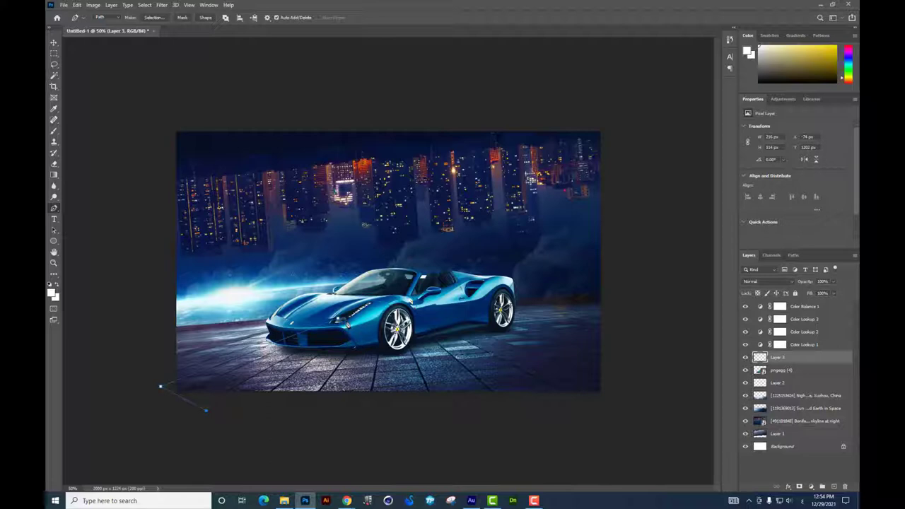
key("ctrl+Return")
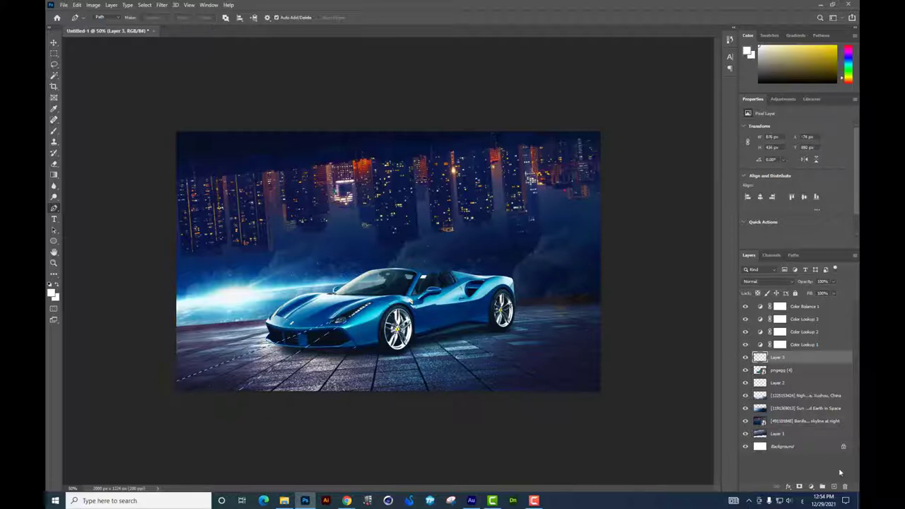
Put the white beam on Layer 4 above Layer 3 and nudge it slightly upward.
left_click(784, 446)
key("ctrl+j")
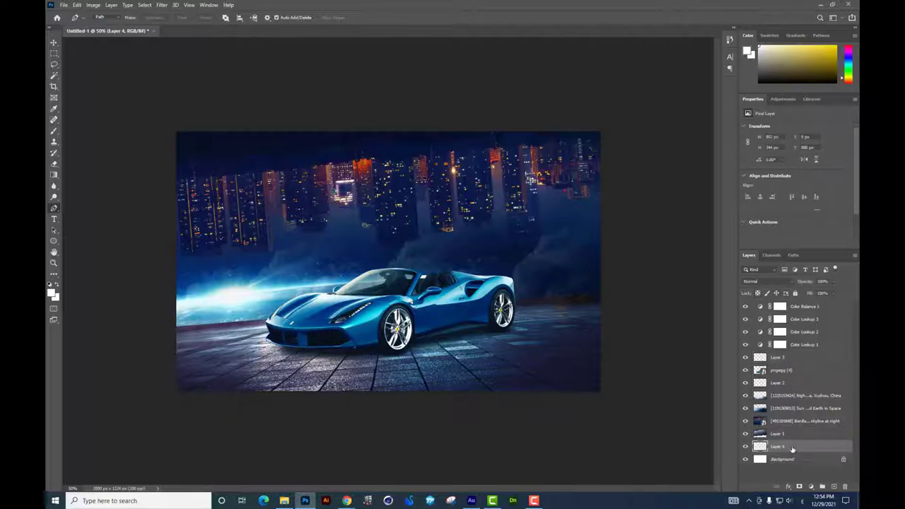
left_click_drag(791, 448, 785, 353)
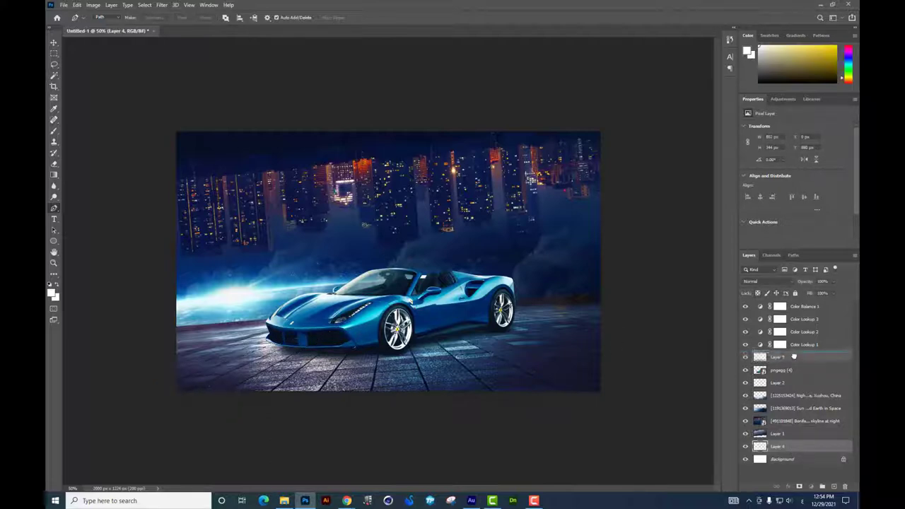
left_click(54, 43)
left_click_drag(339, 313, 353, 296)
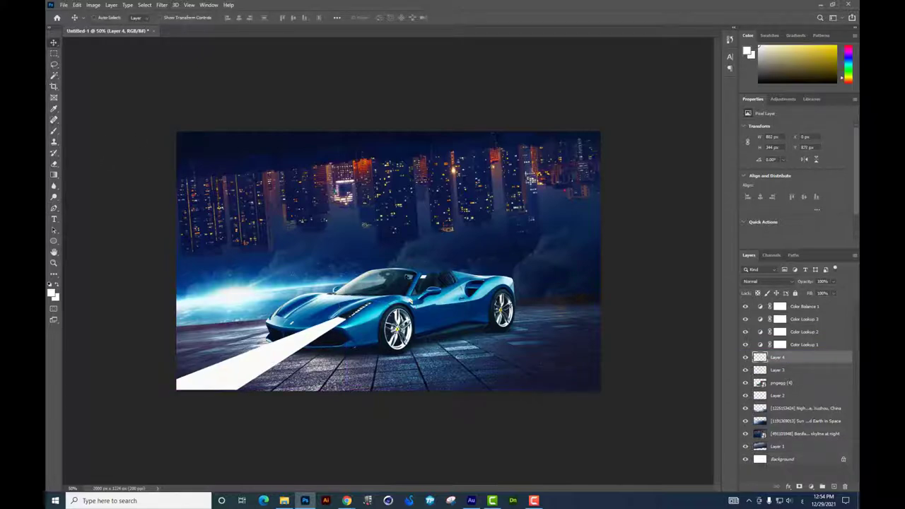
Apply a 7.2 px Gaussian Blur to the white beam.
left_click(161, 5)
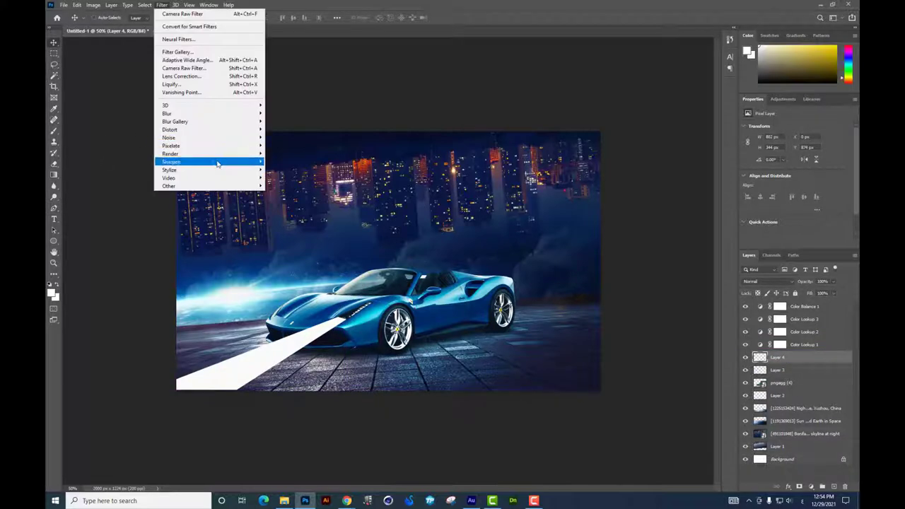
left_click(282, 145)
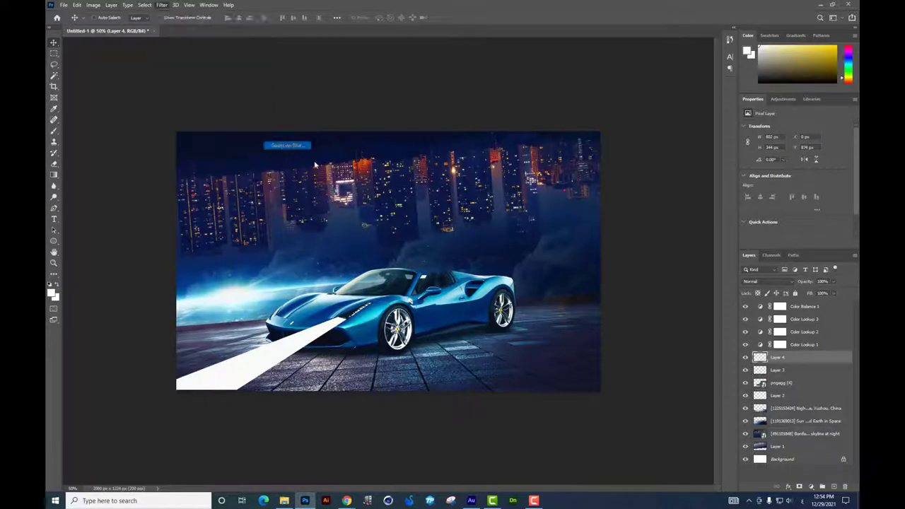
left_click(715, 162)
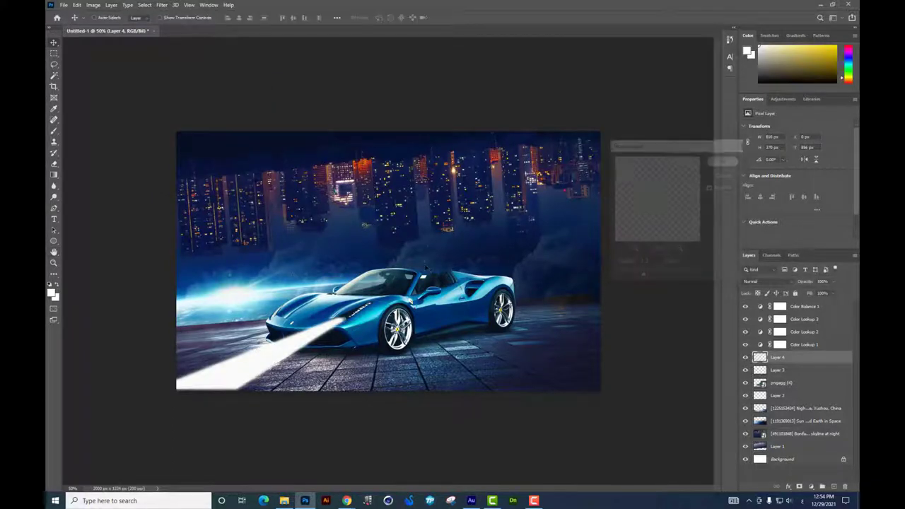
Erase both ends of the beam with a soft round eraser so they fade out.
left_click(53, 163)
right_click(466, 271)
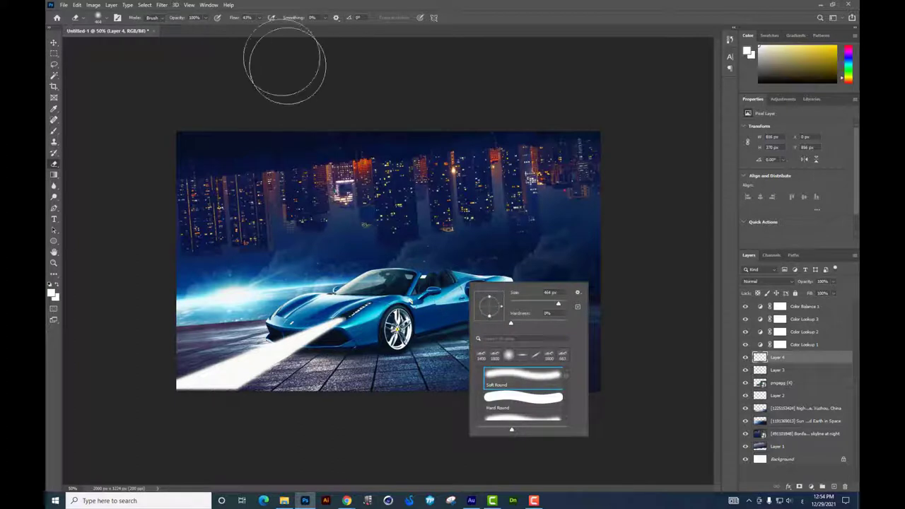
key("Escape")
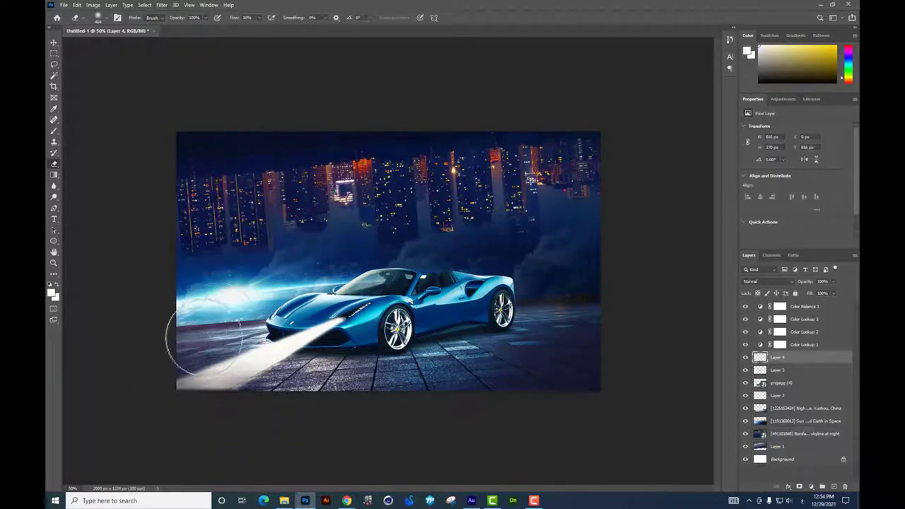
left_click_drag(163, 377, 272, 298)
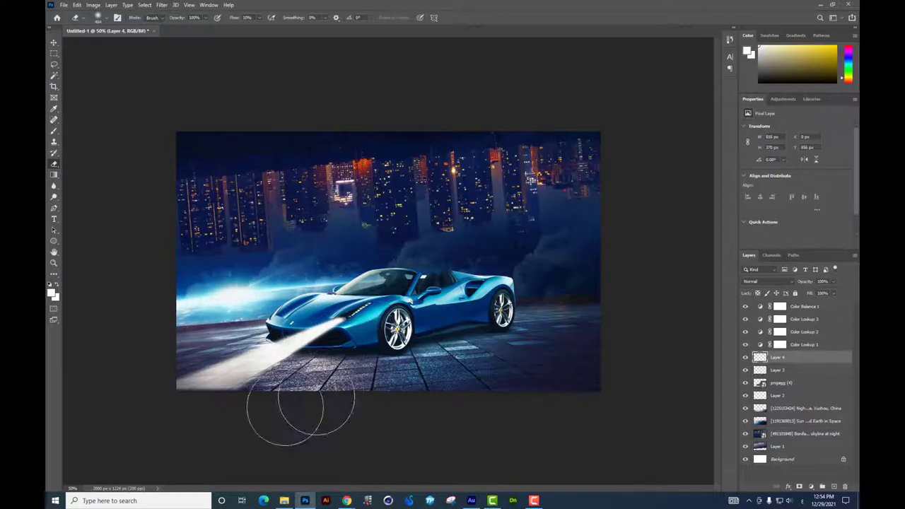
mouse_move(294, 403)
left_mouse_down()
mouse_move(148, 395)
mouse_move(226, 424)
mouse_move(273, 424)
mouse_move(167, 422)
mouse_move(293, 408)
left_mouse_up()
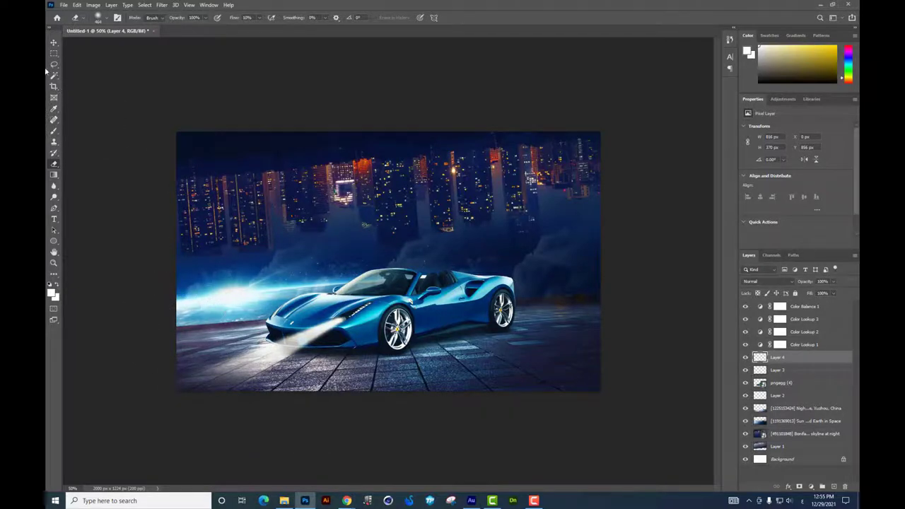
left_click(54, 42)
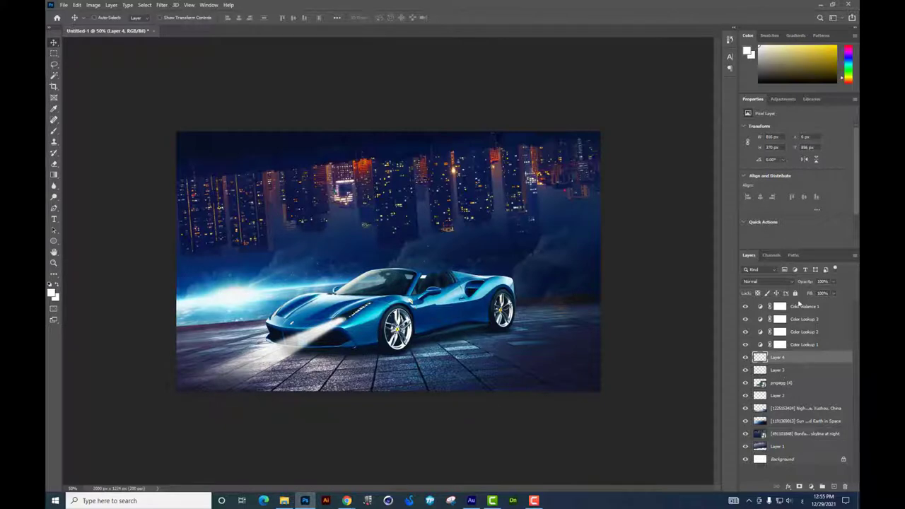
Give the beam layer a yellow Color Overlay layer style.
right_click(791, 361)
left_click(642, 251)
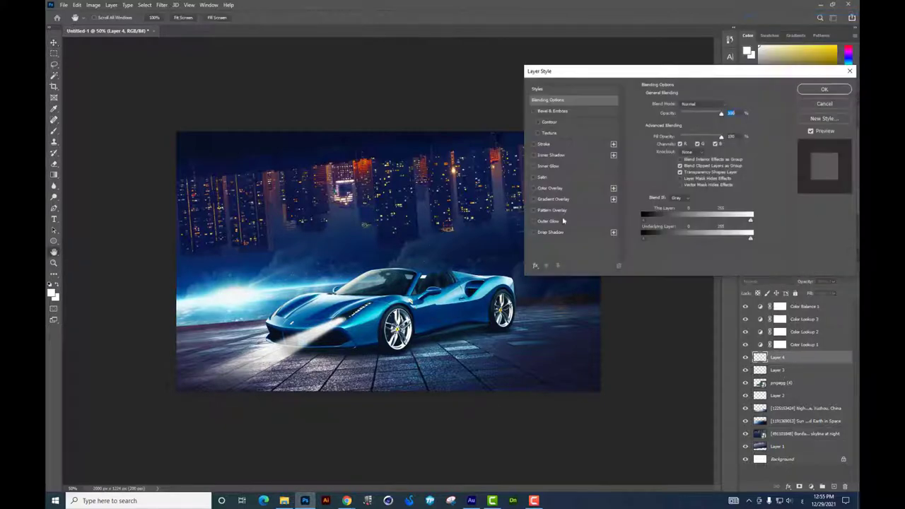
left_click(549, 188)
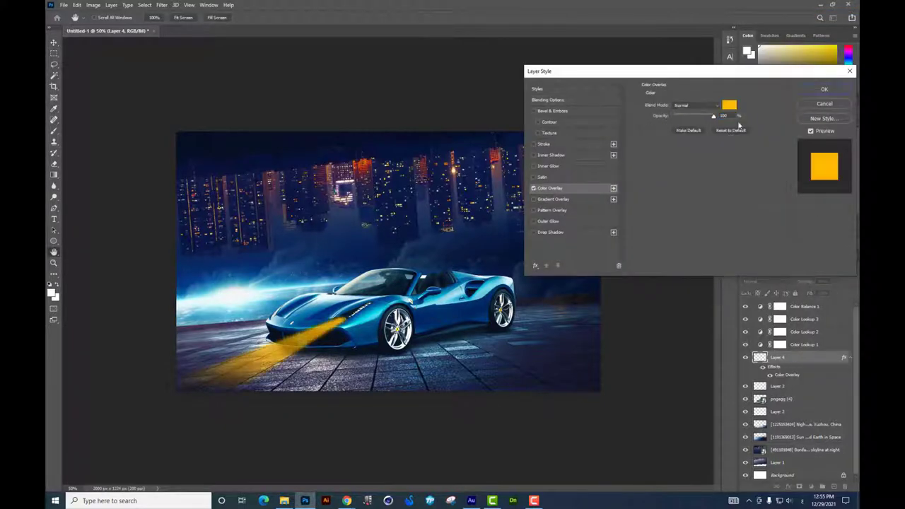
left_click(824, 90)
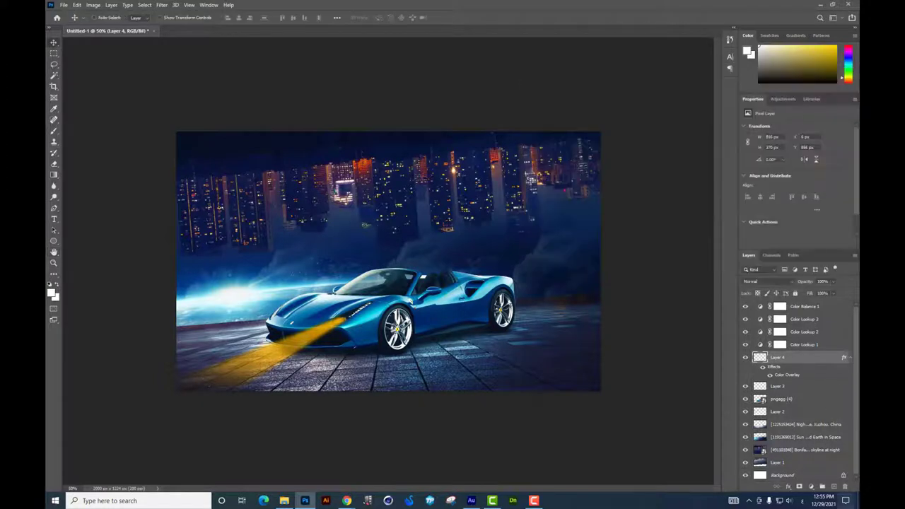
Merge the beam into Layer 5, blend it in Screen mode, and duplicate it.
left_click(833, 487)
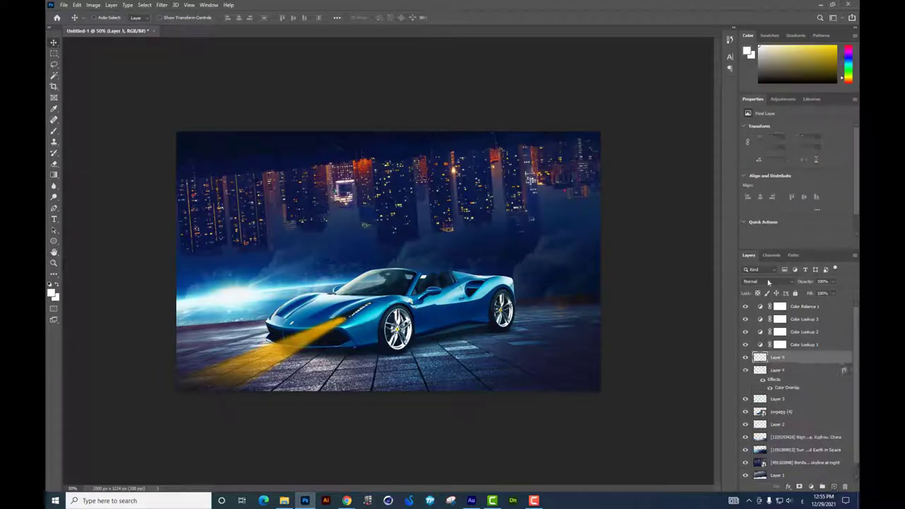
left_click(778, 371)
left_click(767, 281)
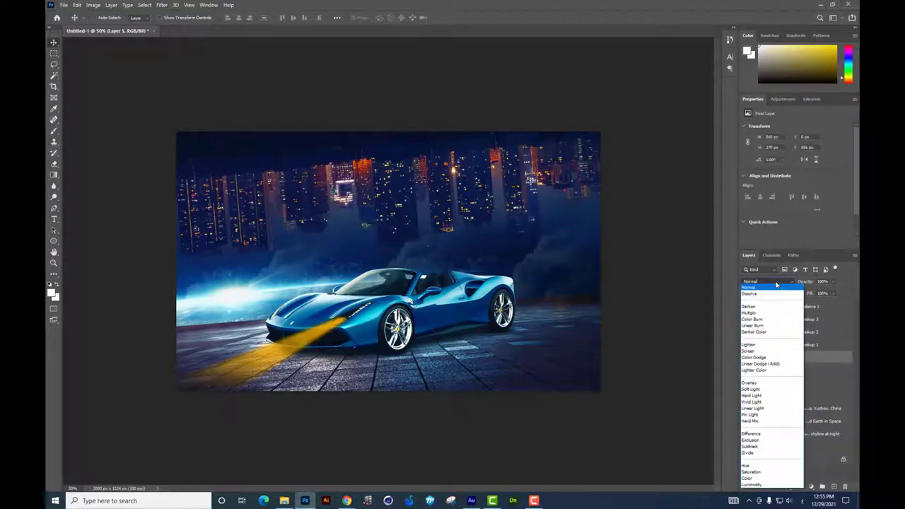
left_click(749, 351)
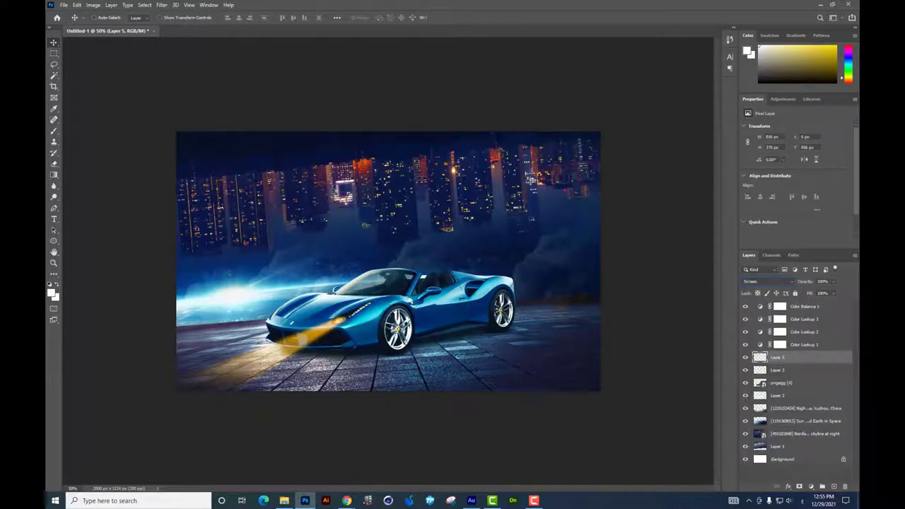
key("ctrl+j")
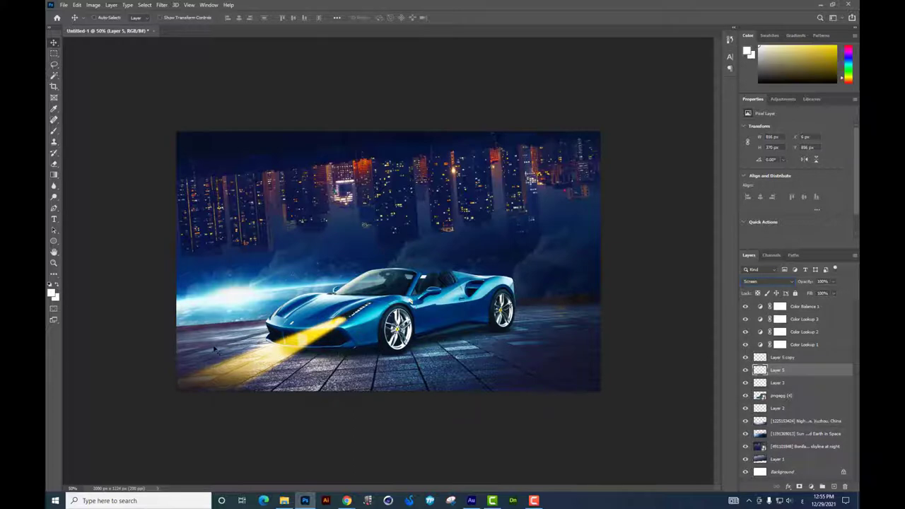
Stretch the beam copy's far end up and left and raise its lightness to +38.
key("ctrl+t")
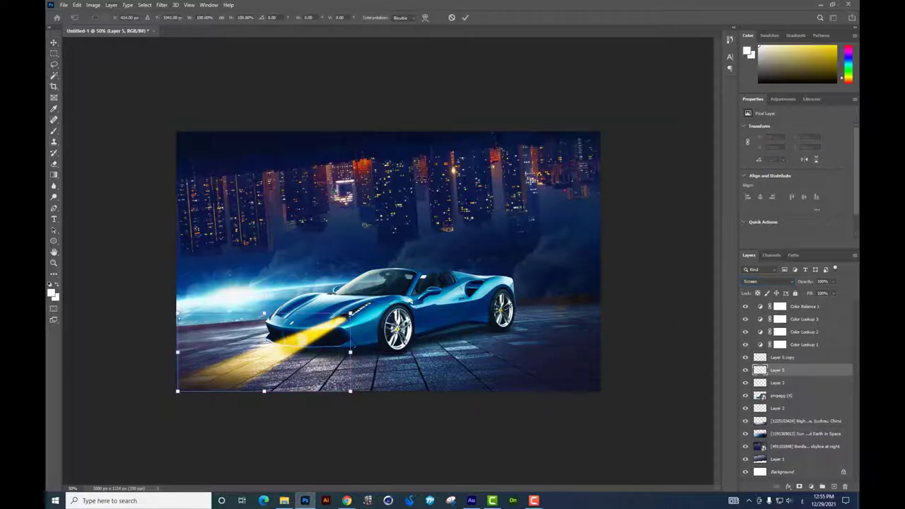
left_click_drag(177, 313, 101, 150)
key("Return")
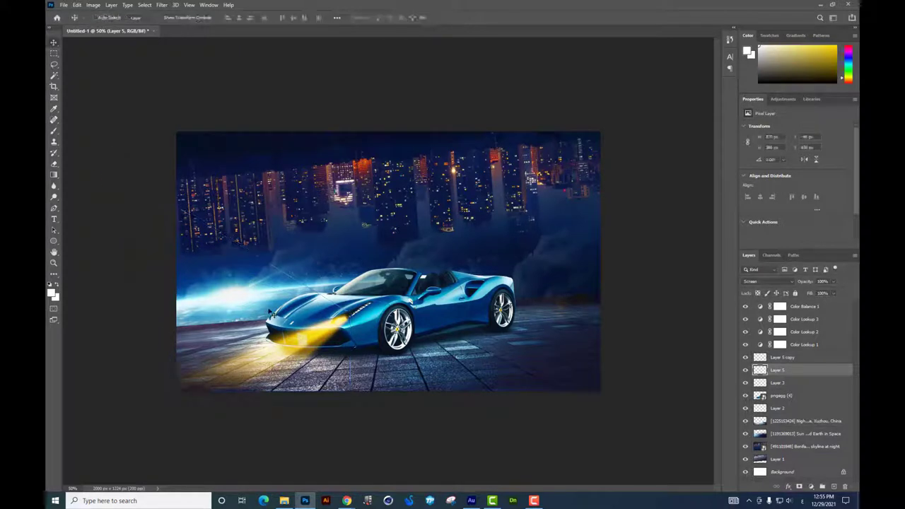
left_click(53, 164)
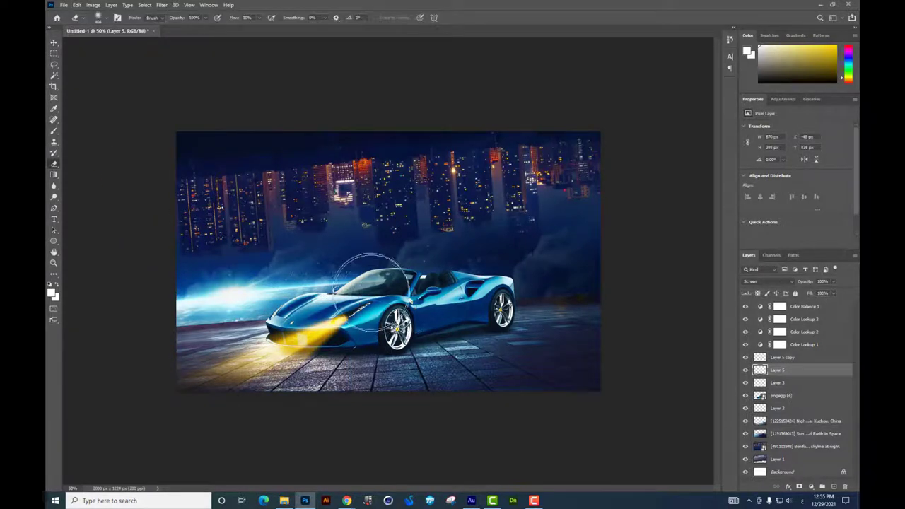
key("ctrl+u")
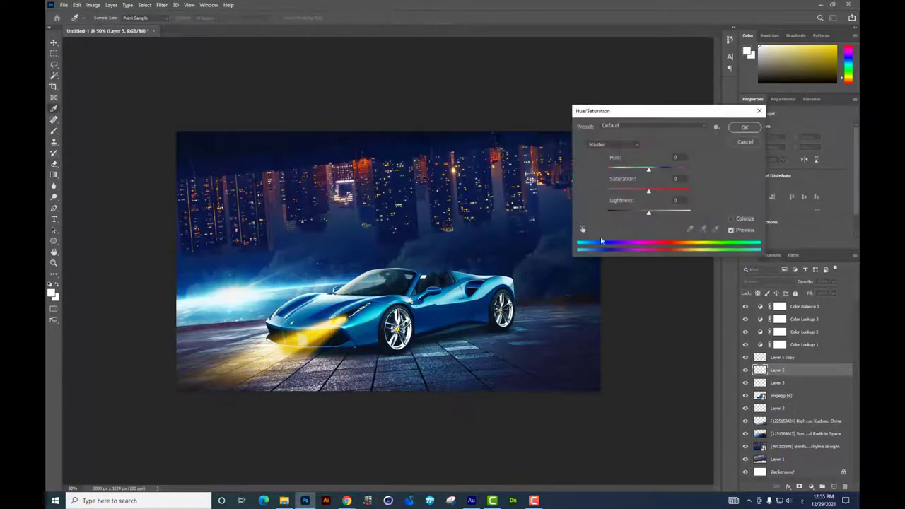
left_click_drag(648, 212, 668, 212)
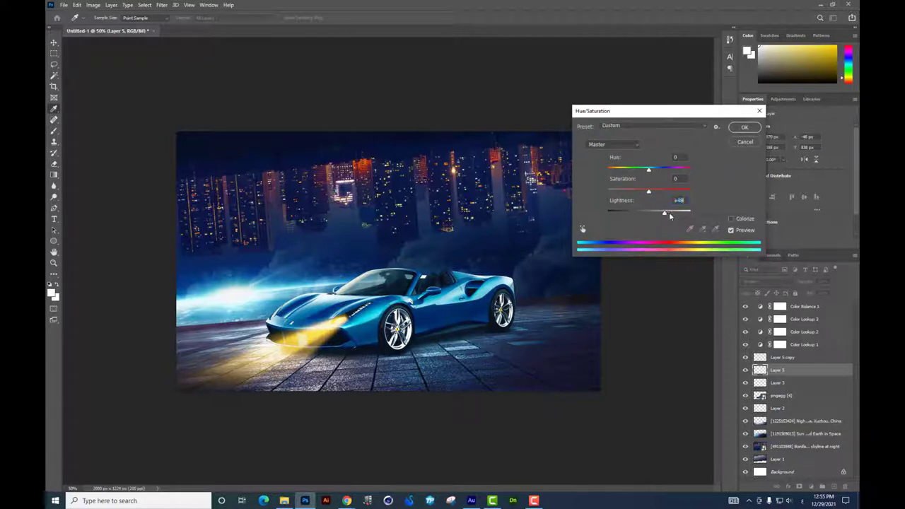
left_click(753, 131)
Merge the two beam layers into one and set it to Screen.
left_click(53, 42)
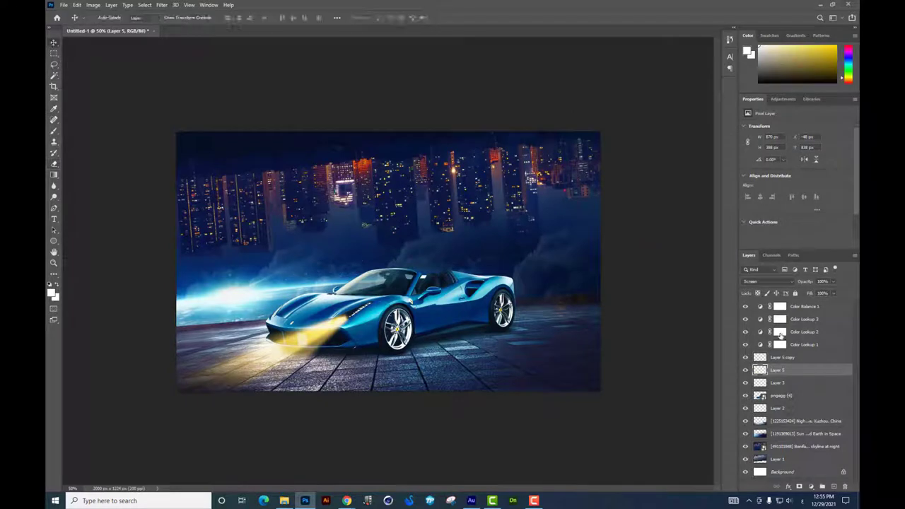
left_click(788, 359, "shift")
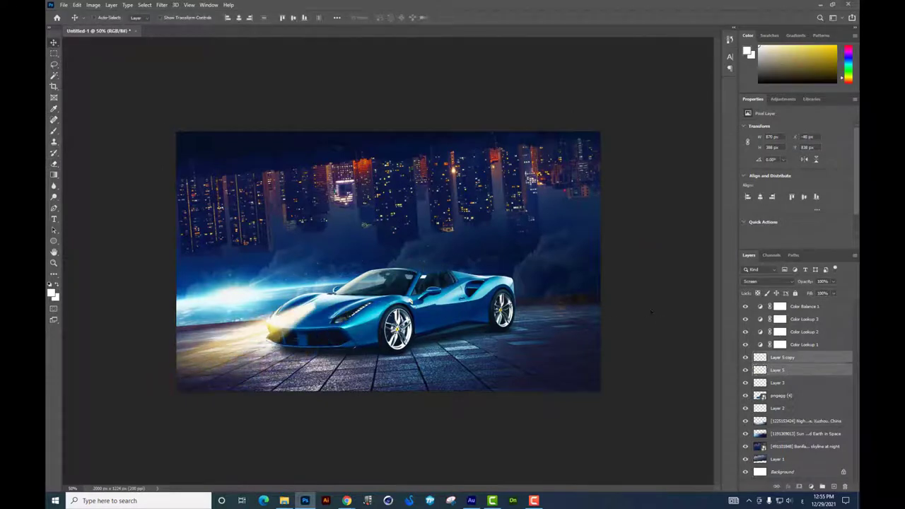
key("ctrl+e")
left_click(767, 282)
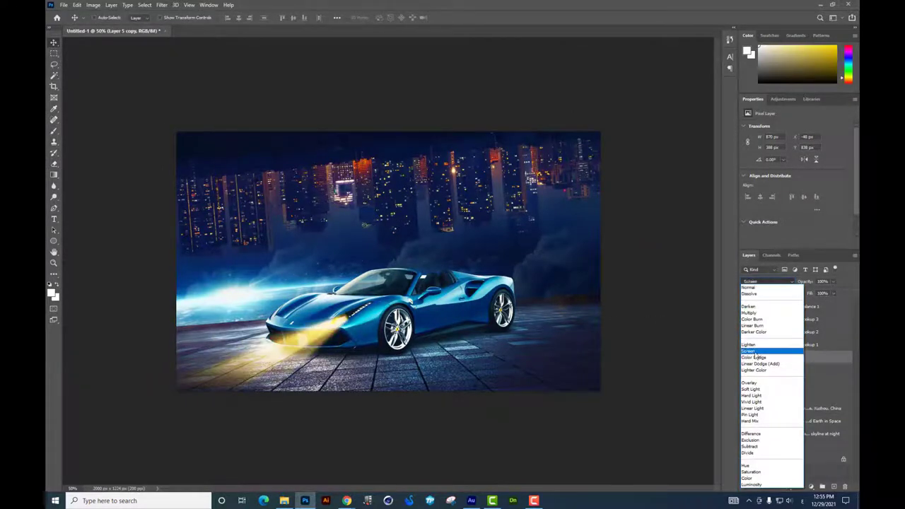
left_click(760, 347)
Alt-drag the merged beam to create Layer 5 copy 2 shifted left.
key("ctrl+t")
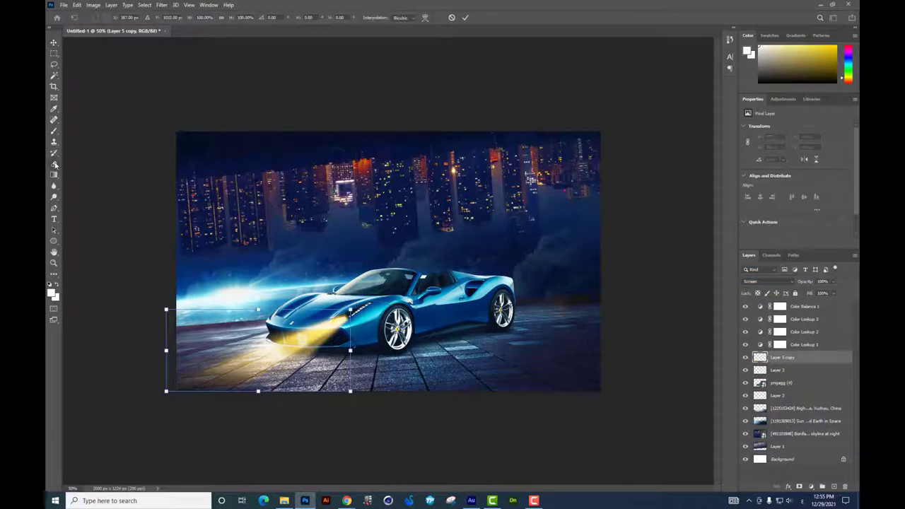
left_click(55, 164)
right_click(410, 293)
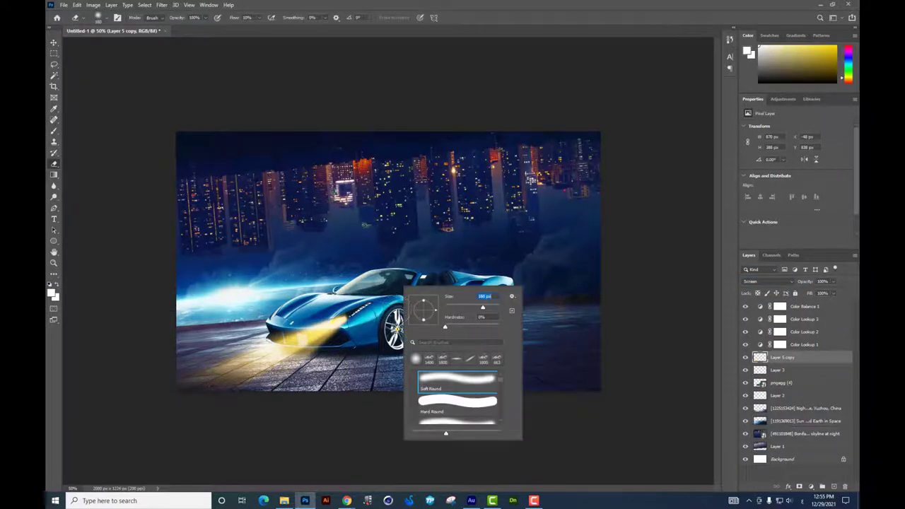
left_click(375, 315)
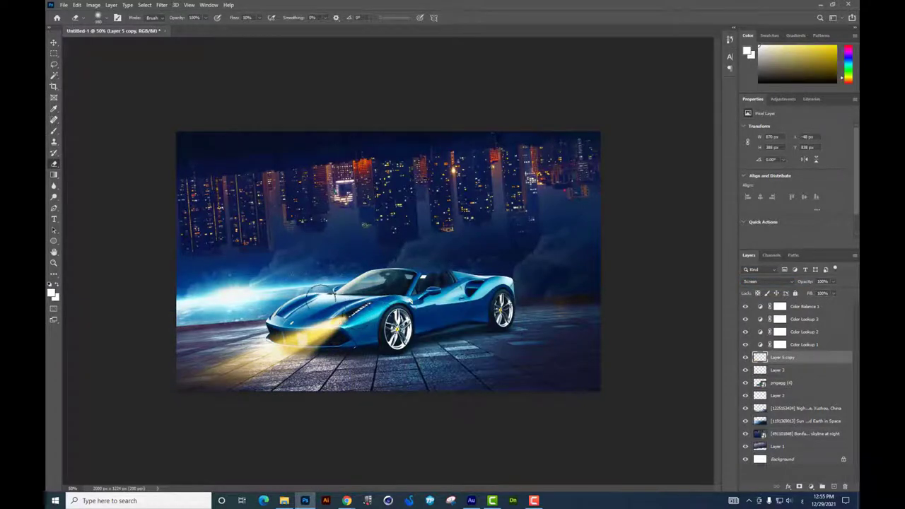
left_click(53, 42)
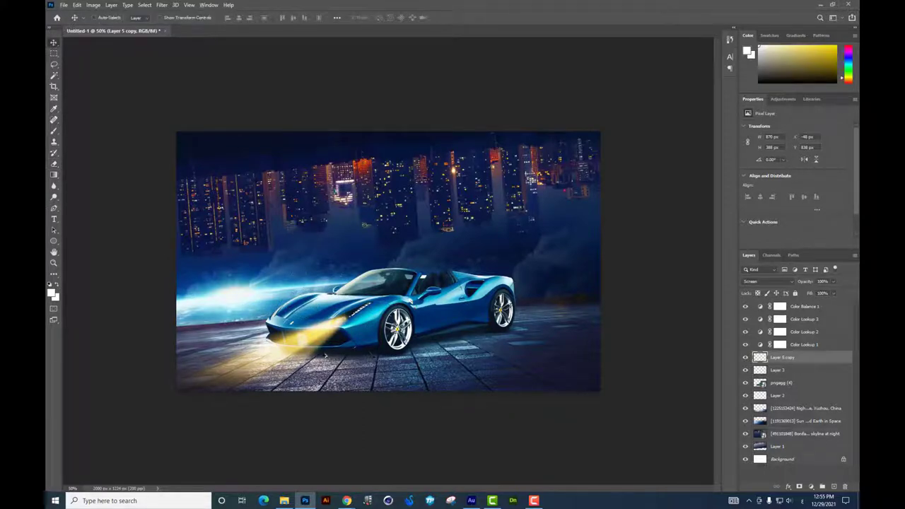
left_click_drag(325, 354, 253, 348, "alt")
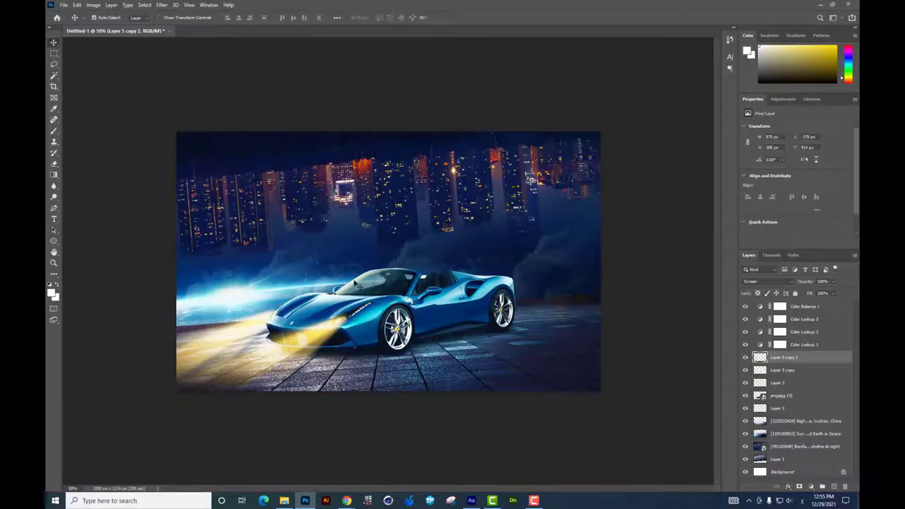
Nudge the beam copy slightly up and left with Free Transform.
key("ctrl+t")
left_click_drag(279, 357, 275, 348)
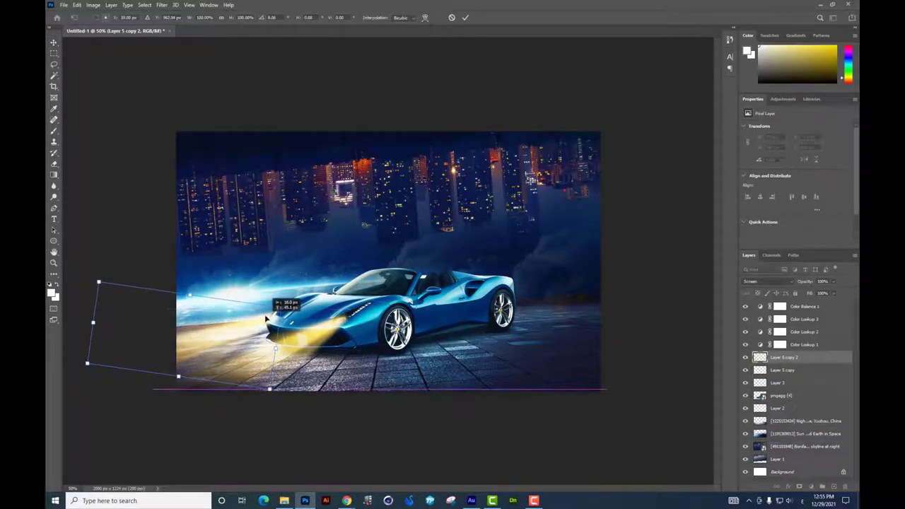
left_click_drag(92, 322, 93, 321)
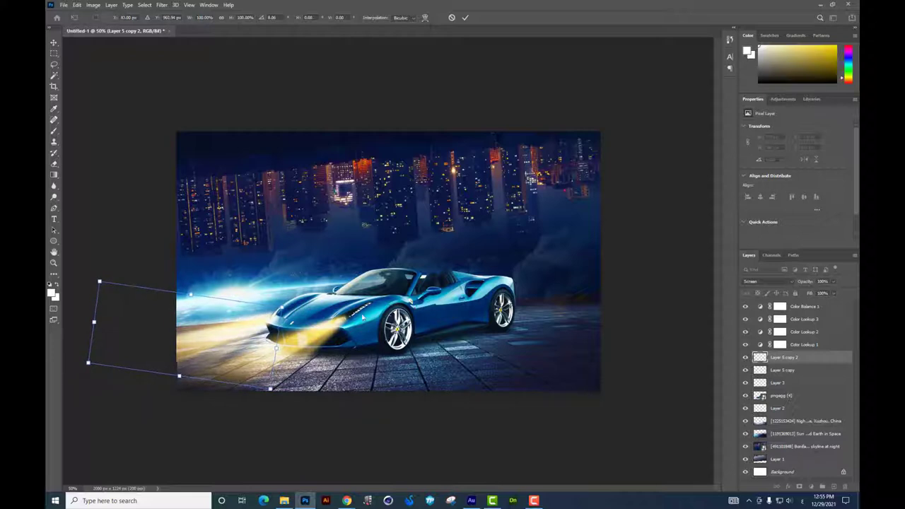
key("Return")
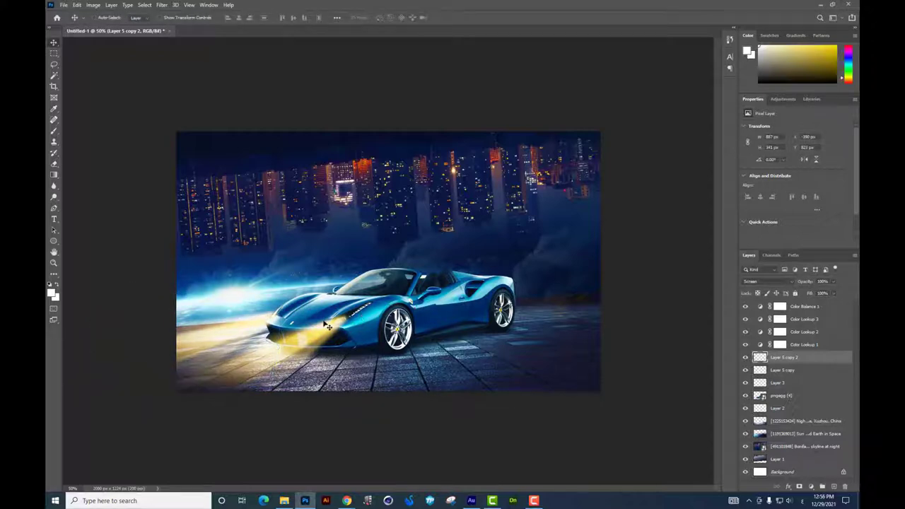
Softly erase part of the beam copy's glow near the front headlight.
left_click(54, 163)
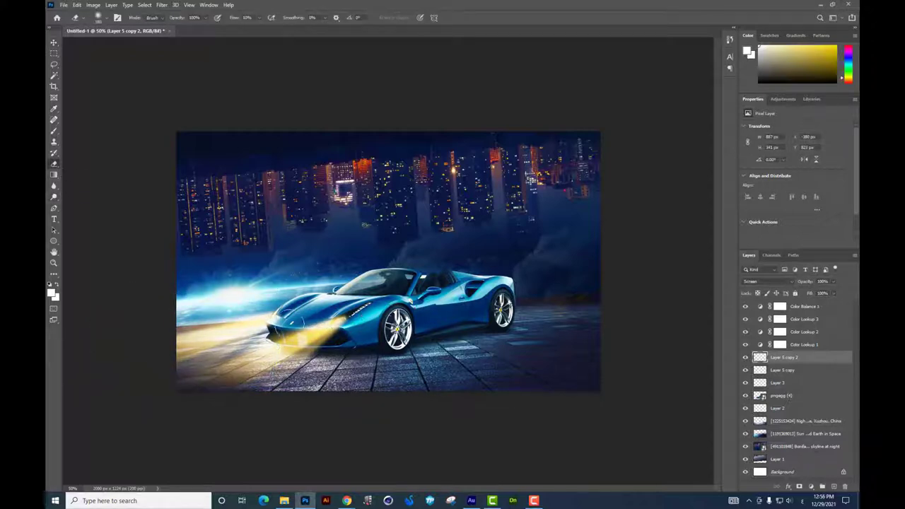
right_click(297, 324)
key("Return")
left_click_drag(283, 319, 280, 316)
Add a new layer above pngegg (4) and pick red as the brush colour.
left_click(784, 397)
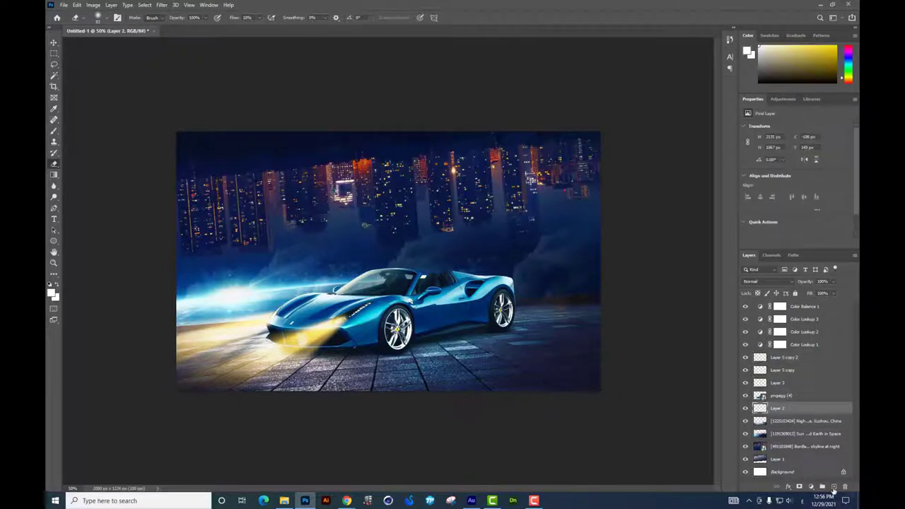
left_click(833, 486)
left_click(54, 132)
right_click(477, 282)
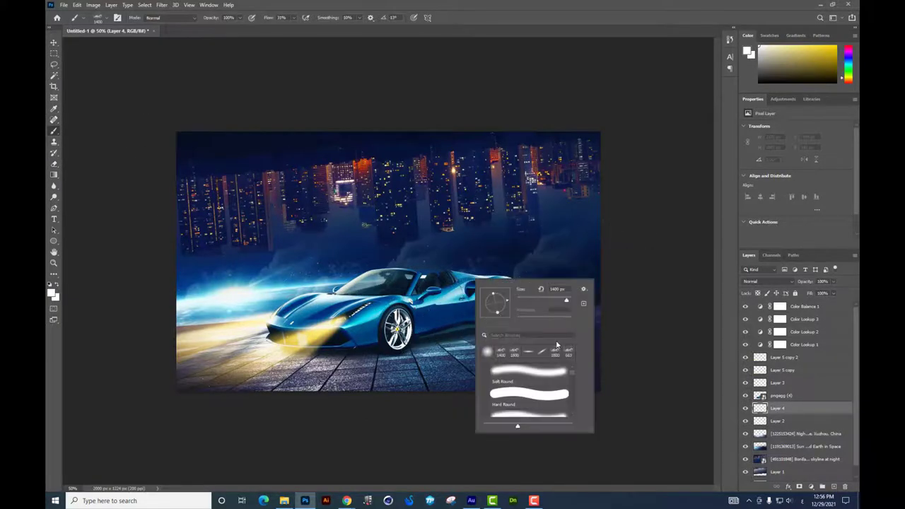
left_click(784, 396)
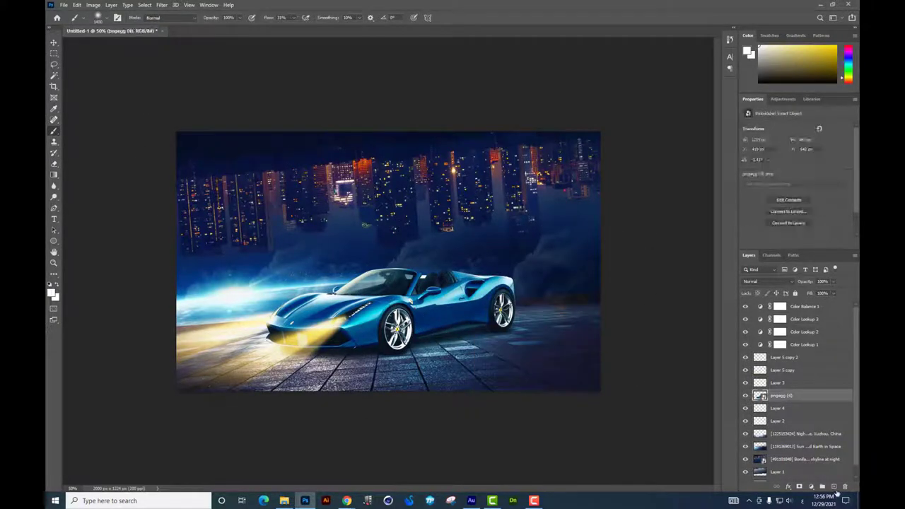
left_click(833, 486)
right_click(514, 271)
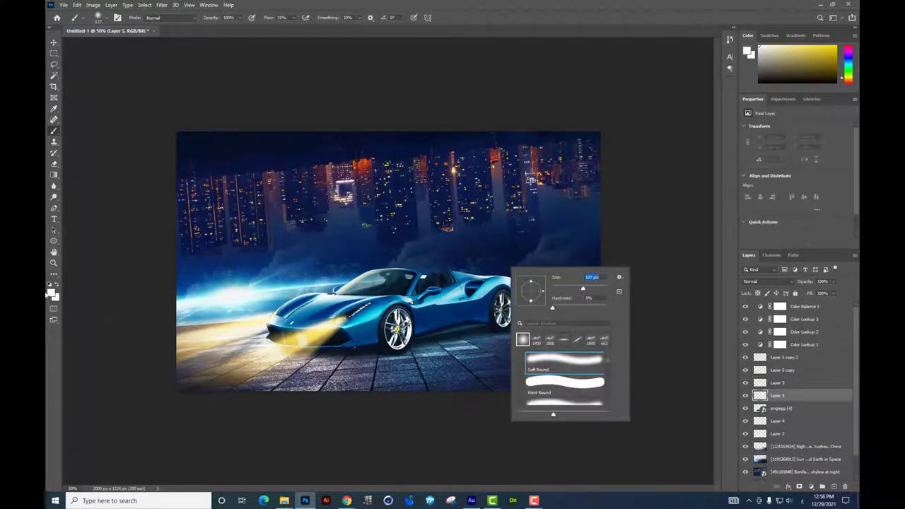
left_click(53, 293)
type("ffdc00")
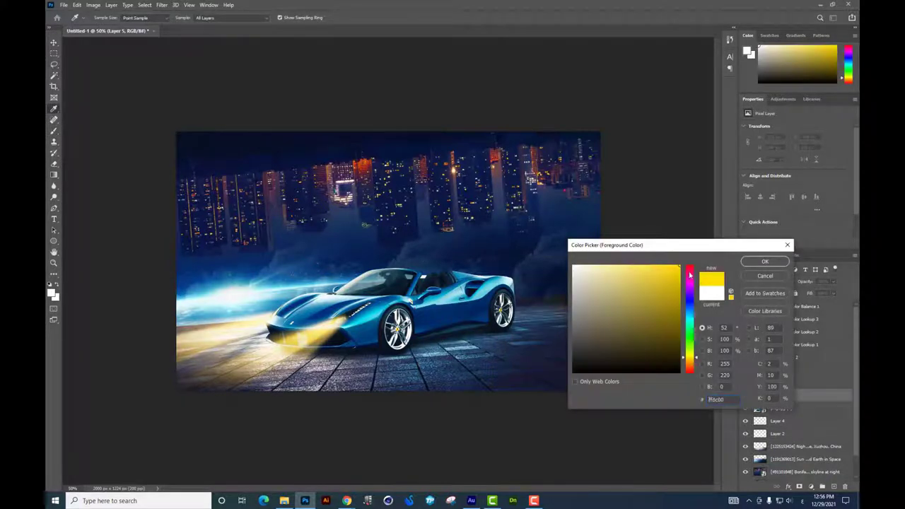
left_click(689, 274)
left_click(764, 261)
Paint a red dab on the rear taillight and blend its layer in Screen.
left_click(505, 283)
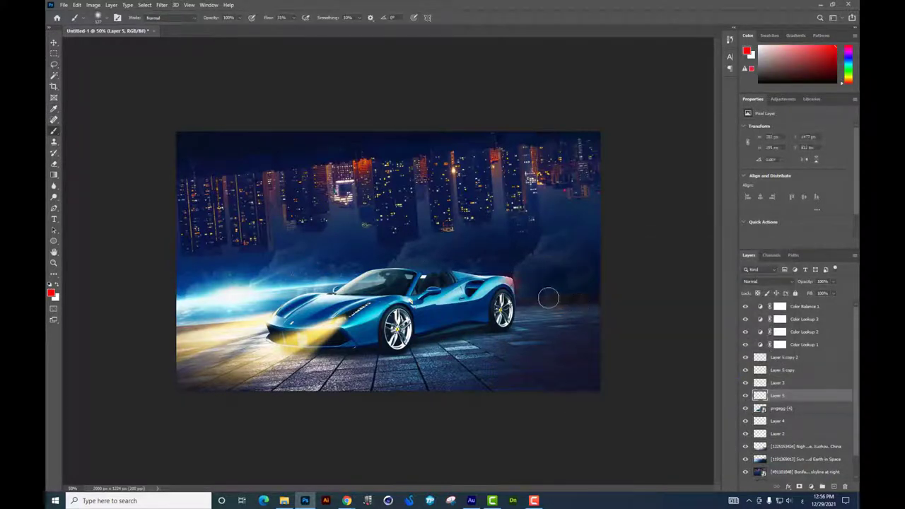
key("ctrl+z")
left_click(293, 18)
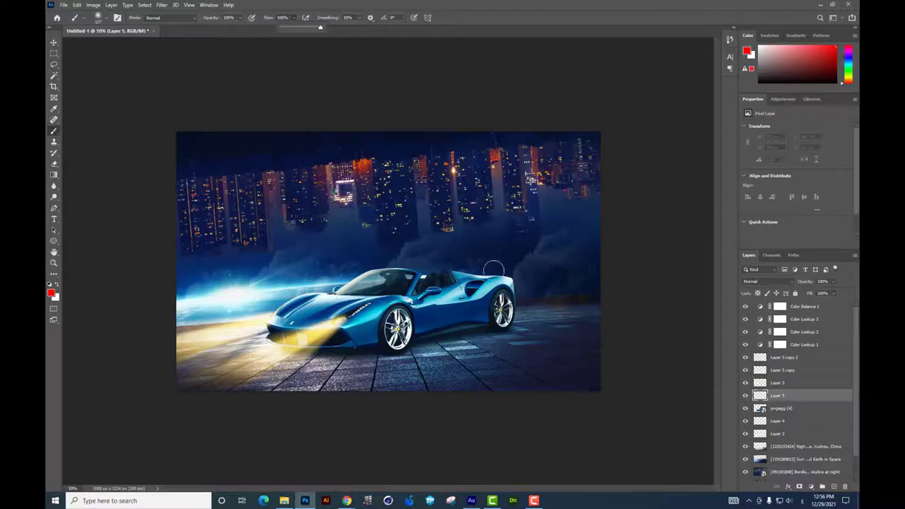
left_click(514, 280)
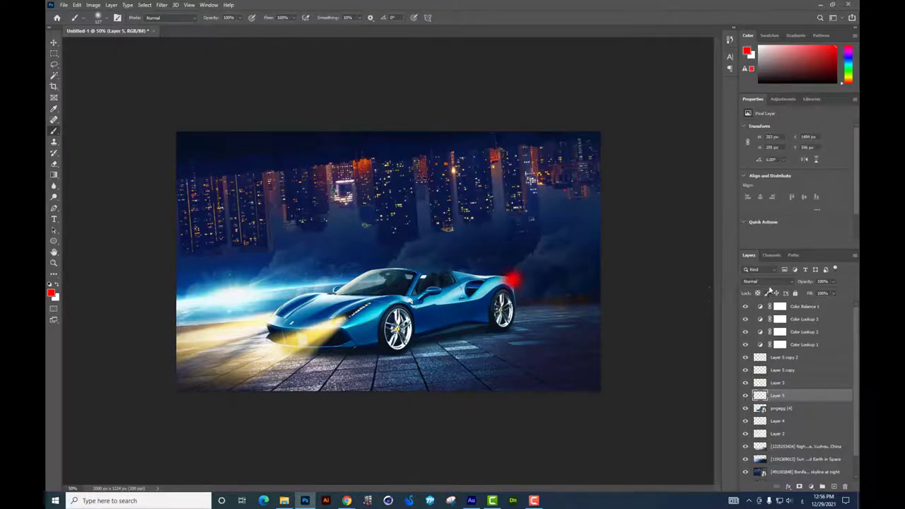
left_click(770, 284)
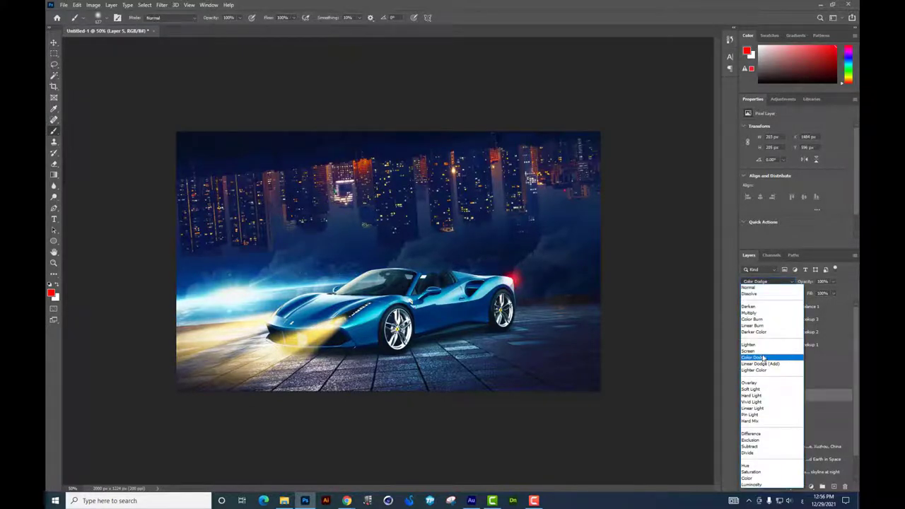
left_click(751, 351)
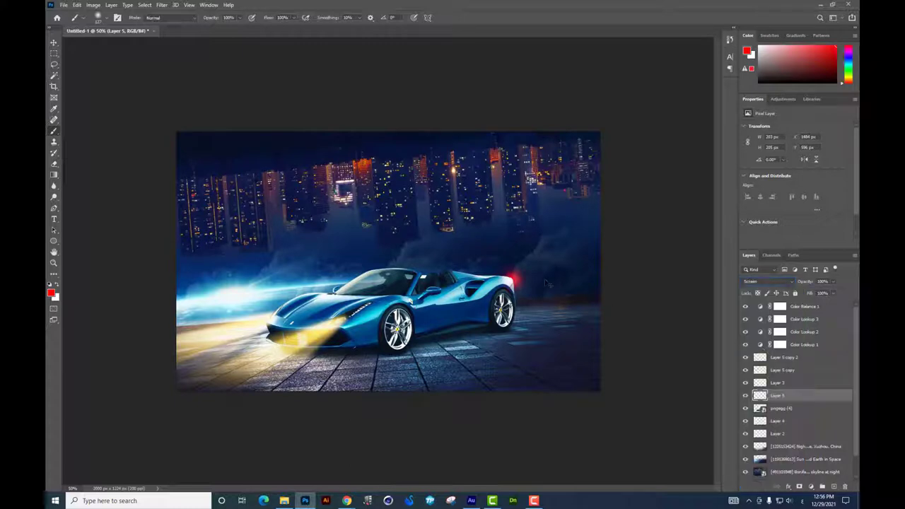
Stretch the red taillight glow backward at an angle, then select Layer 4.
key("ctrl+t")
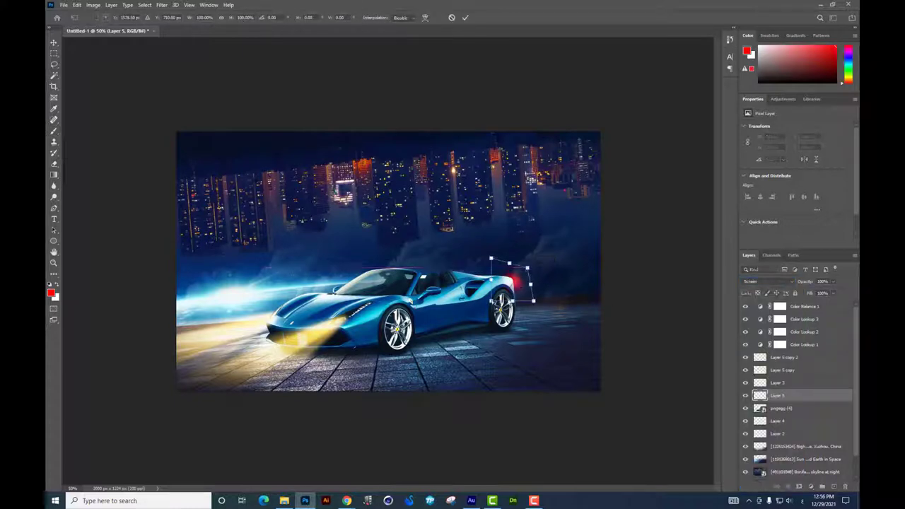
left_click_drag(490, 301, 462, 318)
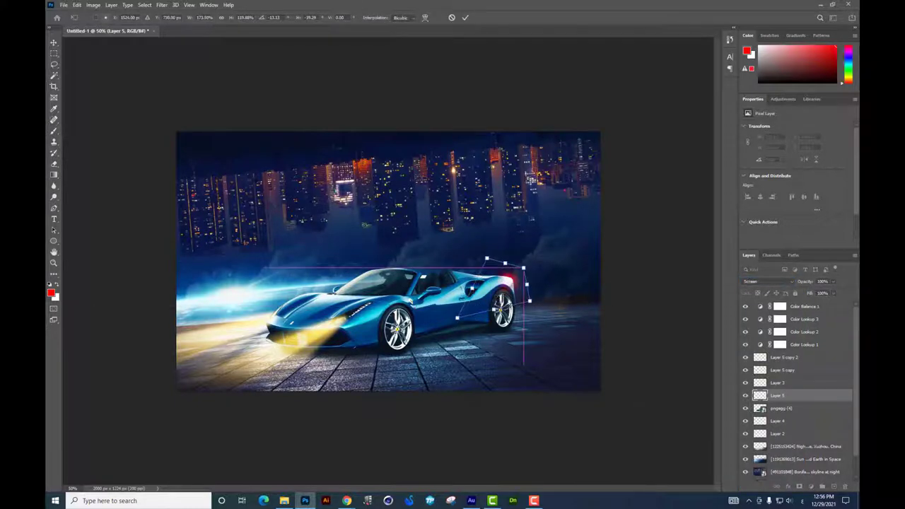
key("Return")
key("b")
left_click(55, 44)
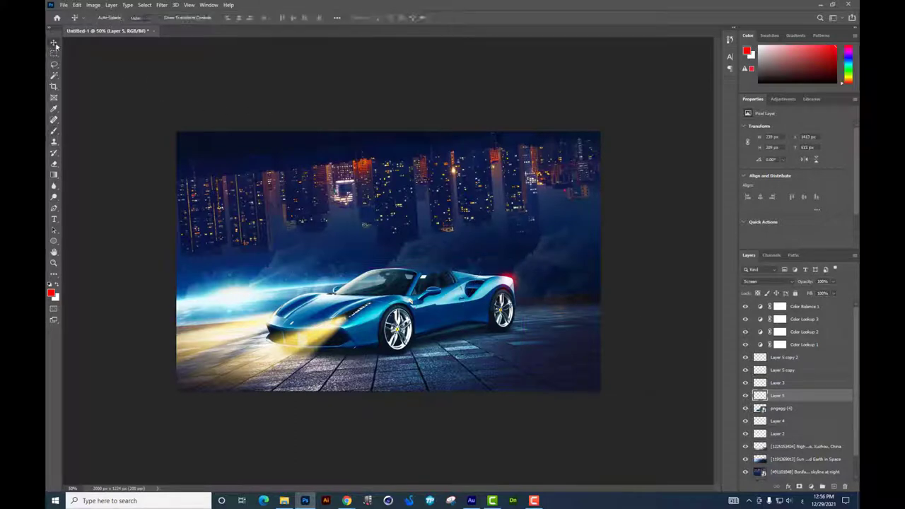
left_click(775, 421)
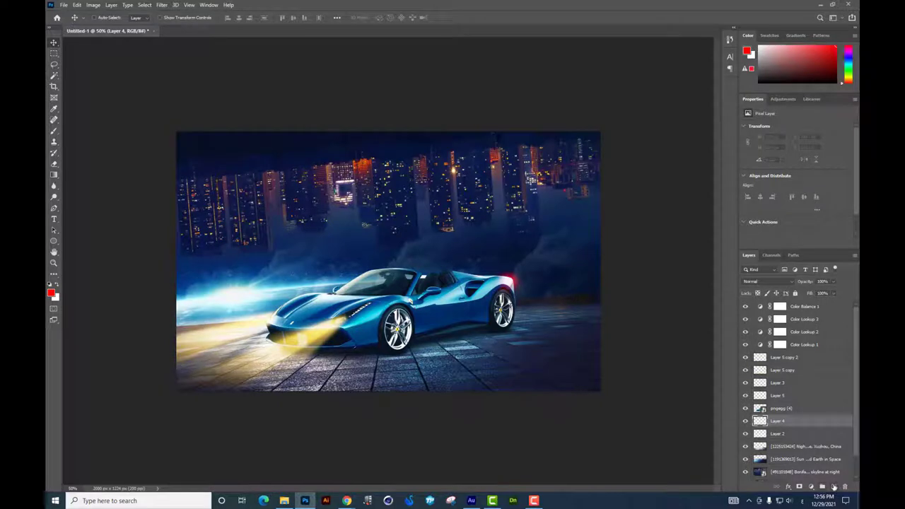
On a new layer above Layer 4, stretch a red dot into a wide Screen-blended streak.
left_click(834, 486)
left_click(54, 131)
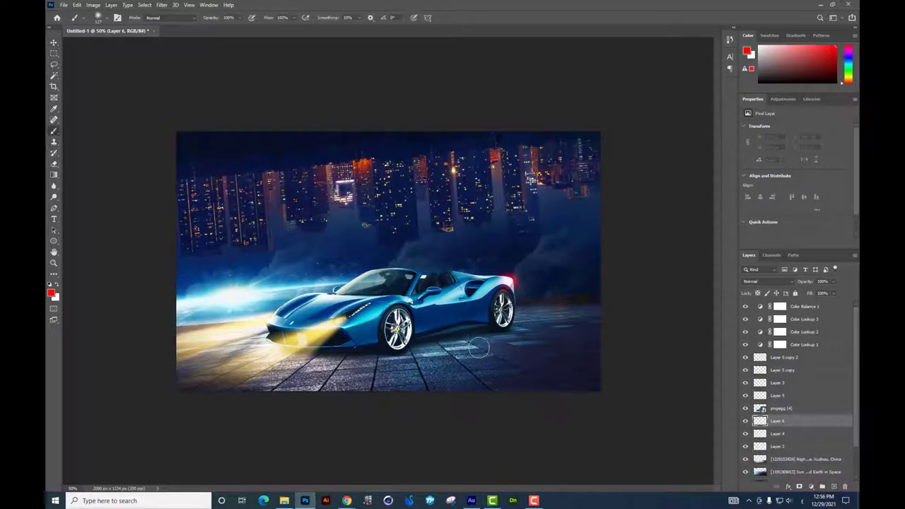
key("ctrl+t")
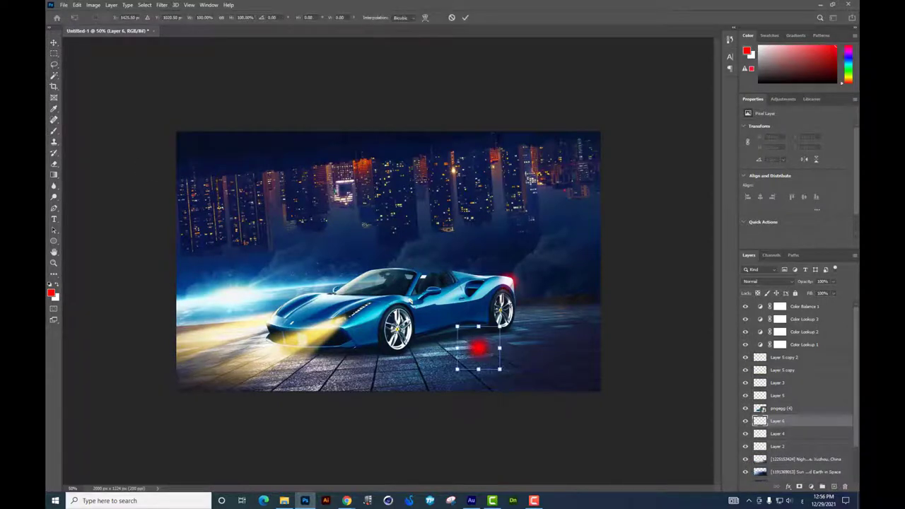
mouse_move(500, 347)
left_mouse_down()
mouse_move(570, 348)
mouse_move(615, 313)
mouse_move(615, 297)
left_mouse_up()
key("Return")
left_click(767, 281)
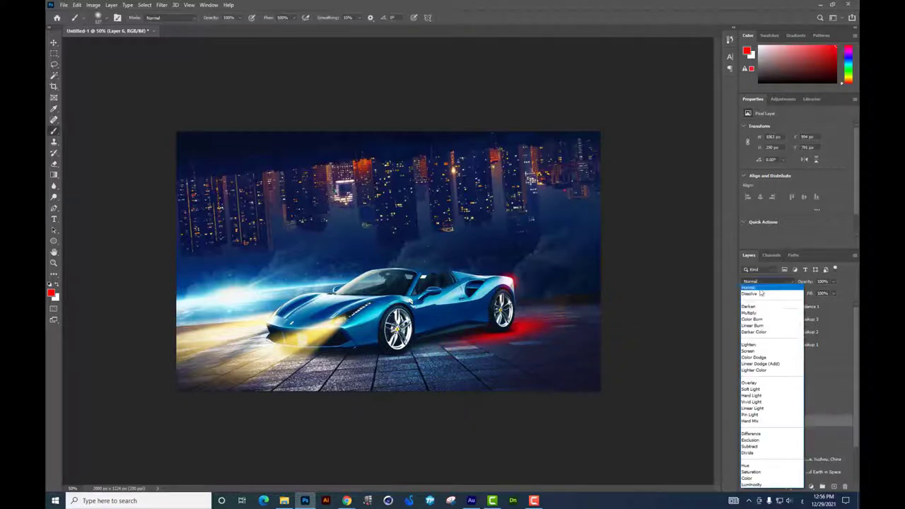
left_click(757, 349)
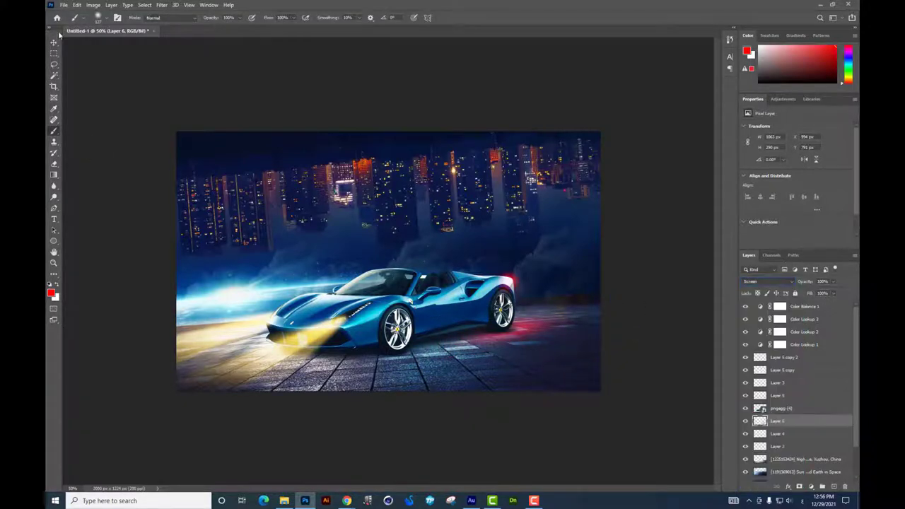
Move the red streak down onto the tiles under the car's rear and extend its far end.
left_click(54, 42)
left_click_drag(622, 311, 629, 308)
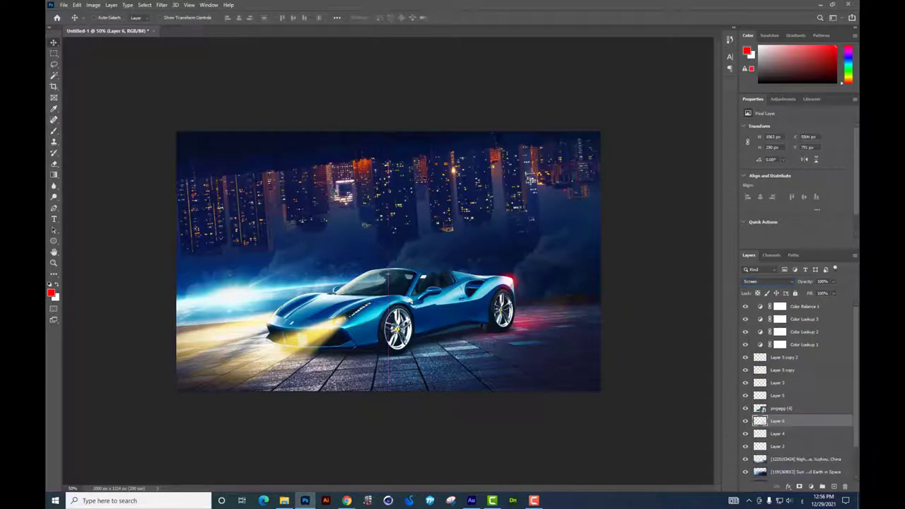
key("ctrl+t")
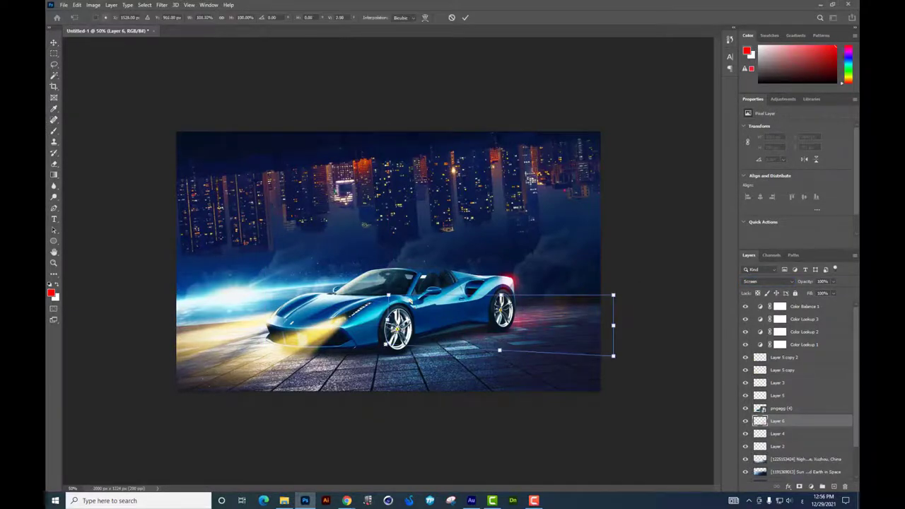
left_click_drag(527, 319, 529, 325)
left_click_drag(625, 290, 636, 291)
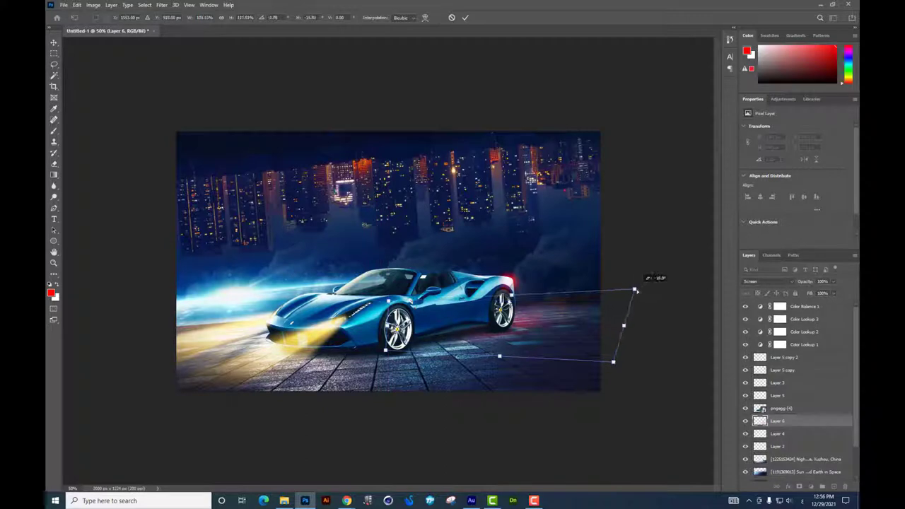
key("Return")
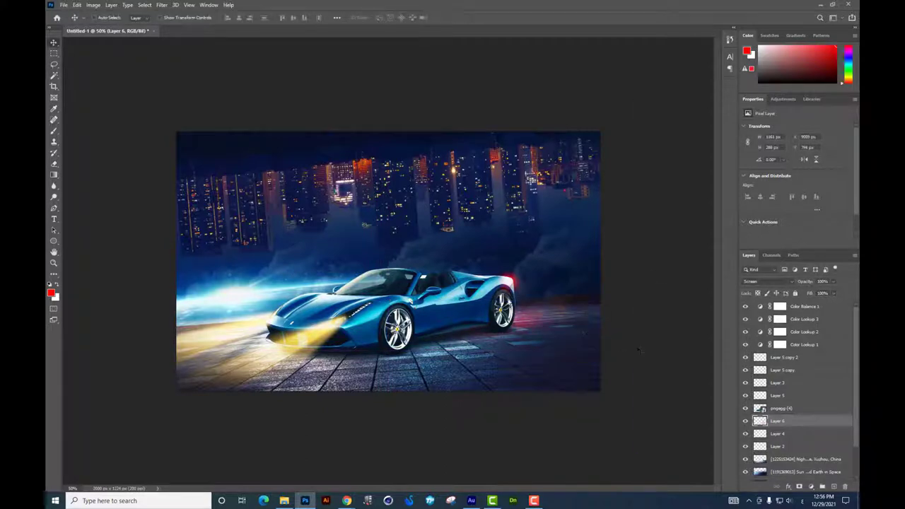
Set Layer 6's Blending Options to Screen with Underlying Layer Blend If split to 0/139.
right_click(787, 421)
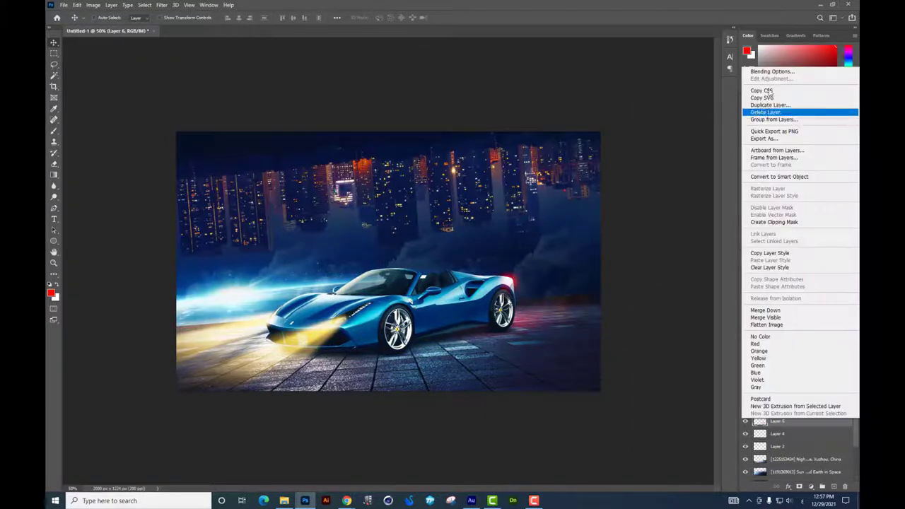
left_click(839, 277)
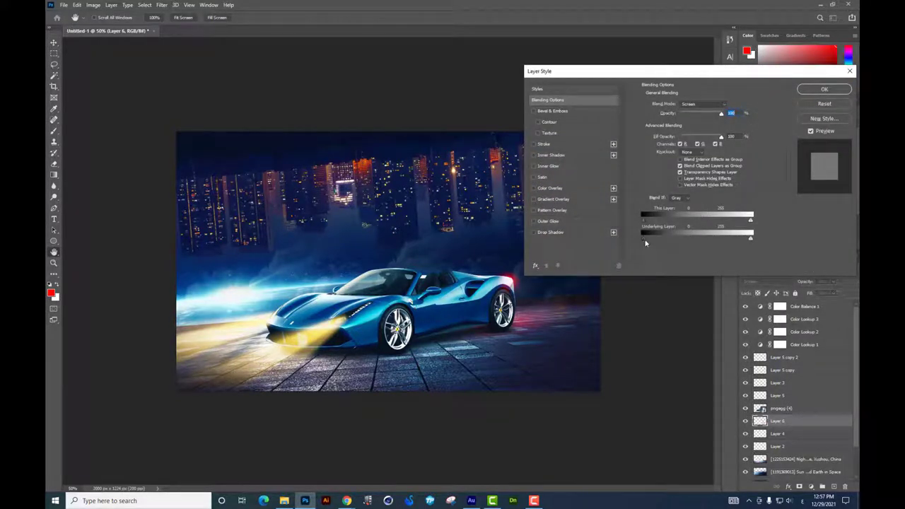
mouse_move(693, 241)
left_mouse_down()
mouse_move(723, 238)
mouse_move(707, 237)
left_mouse_up()
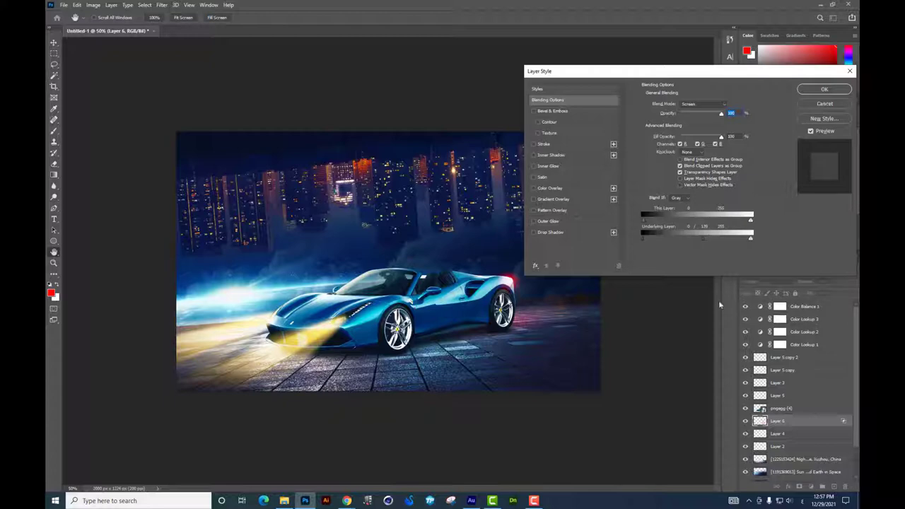
key("Return")
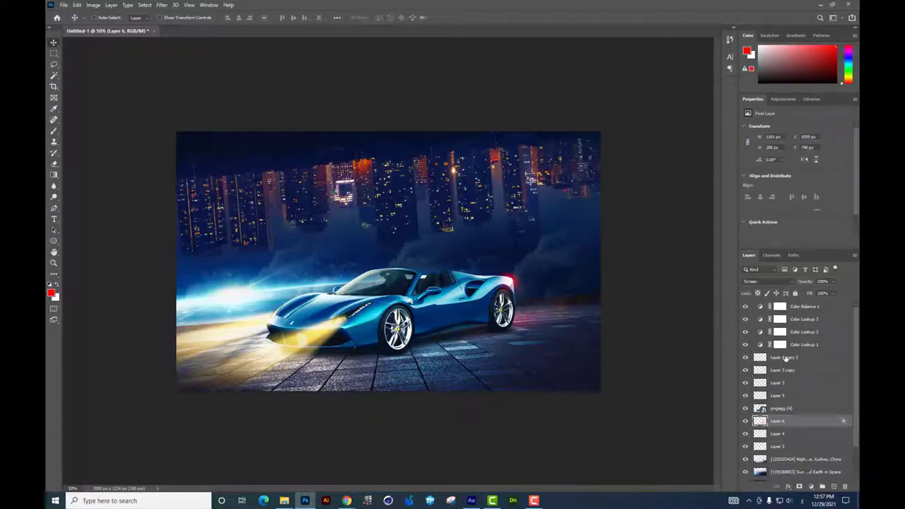
Add a new layer above Layer 5 copy 2 with a soft white (ffffff) brush at 10% flow.
left_click(786, 358)
left_click(834, 486)
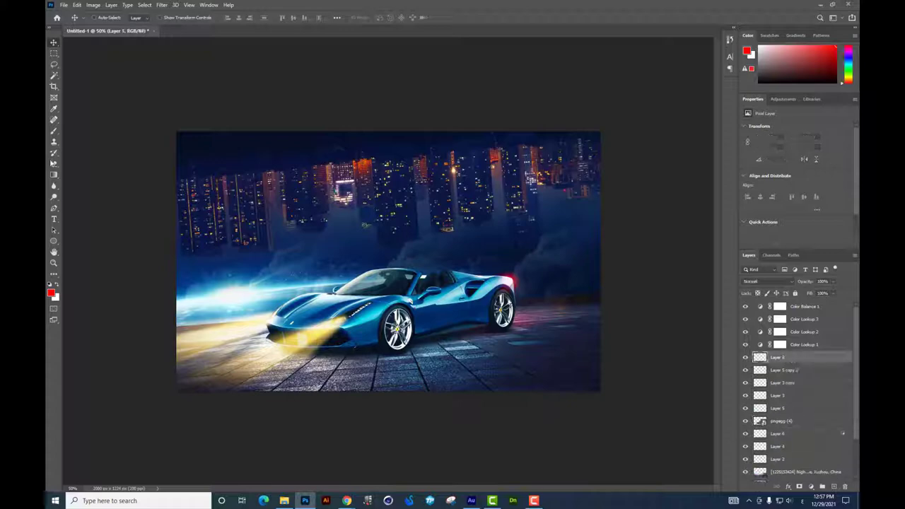
left_click(54, 131)
right_click(499, 301)
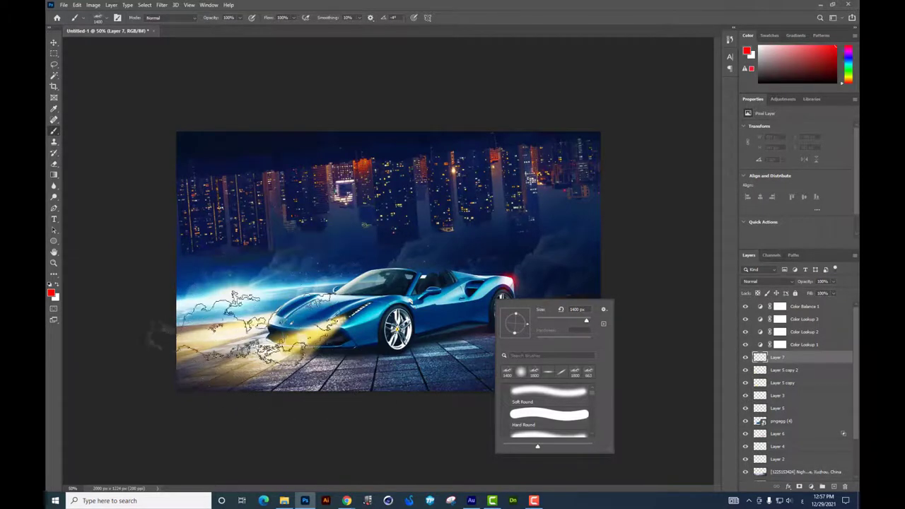
left_click(292, 17)
left_click_drag(294, 28, 259, 28)
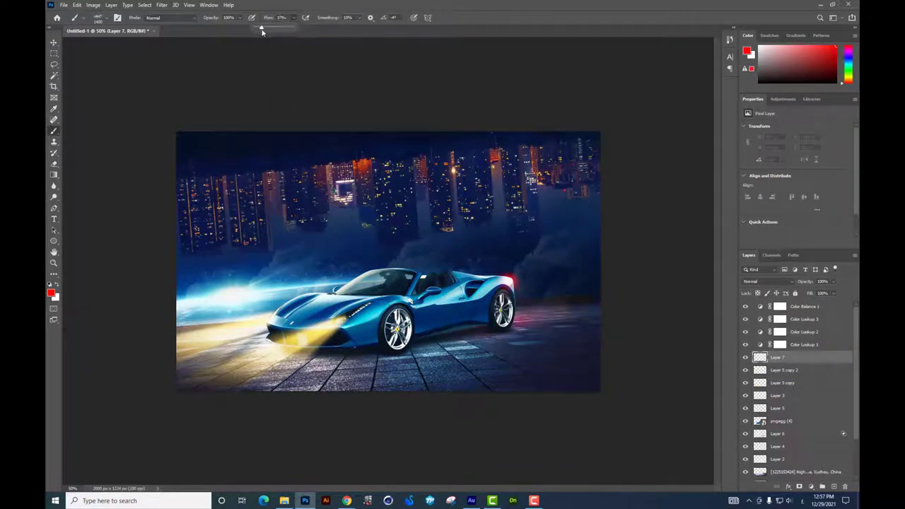
left_click(51, 291)
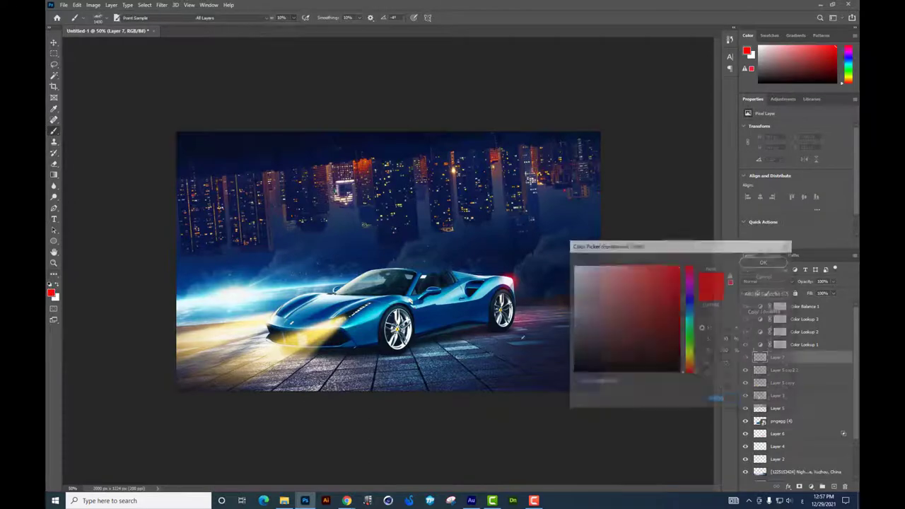
type("ffffff")
key("Return")
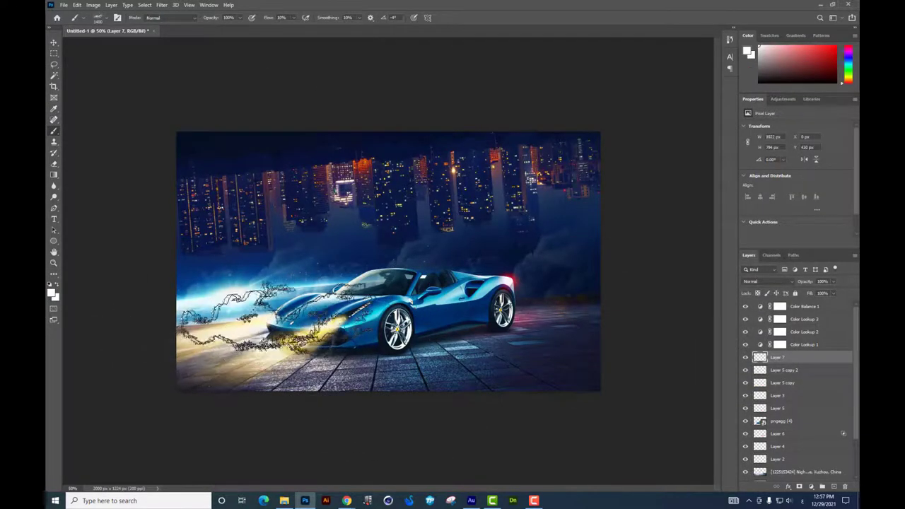
Paint soft white haze over the road, along the left edge and across the upper-left sky.
mouse_move(258, 339)
left_mouse_down()
mouse_move(460, 353)
mouse_move(241, 367)
left_mouse_up()
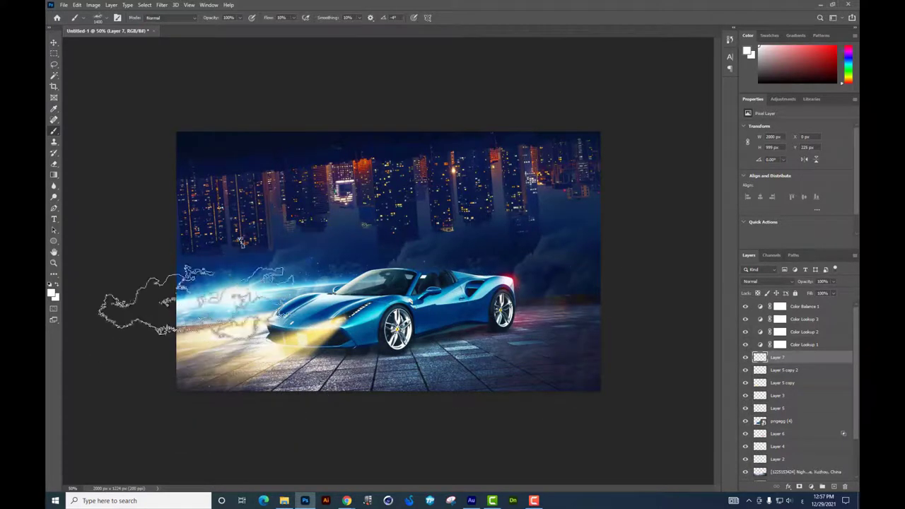
left_click_drag(267, 283, 393, 412)
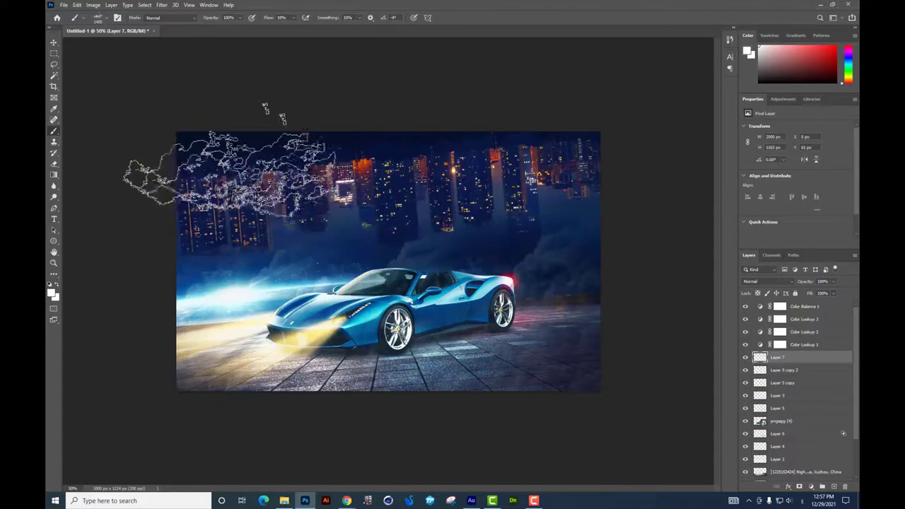
left_click_drag(163, 177, 534, 151)
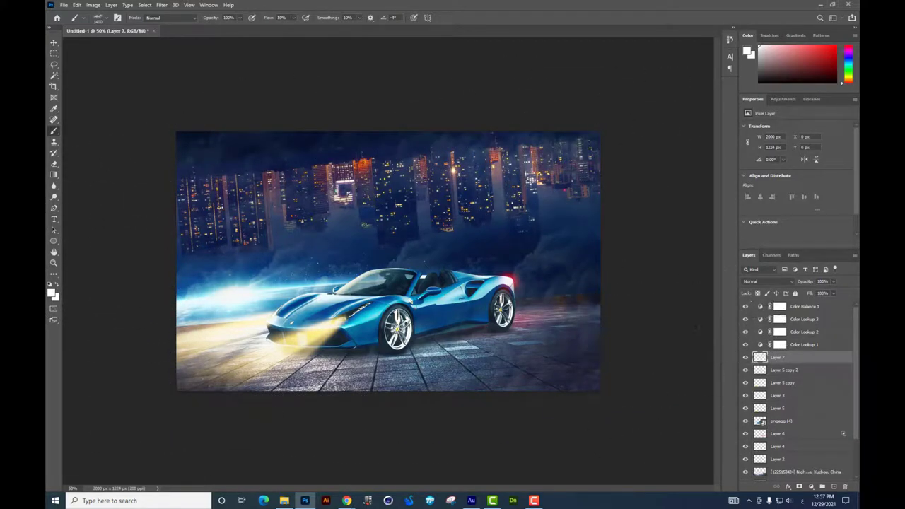
Add Layer 8 above the city background and brush black (000000) over the lower-right pavement and smoke.
scroll(800, 427, "down", 3)
left_click(784, 438)
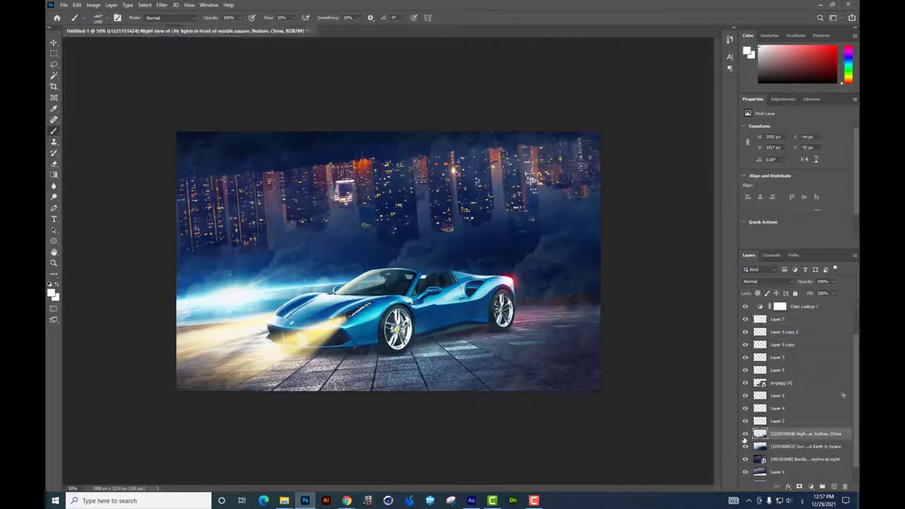
left_click(835, 487)
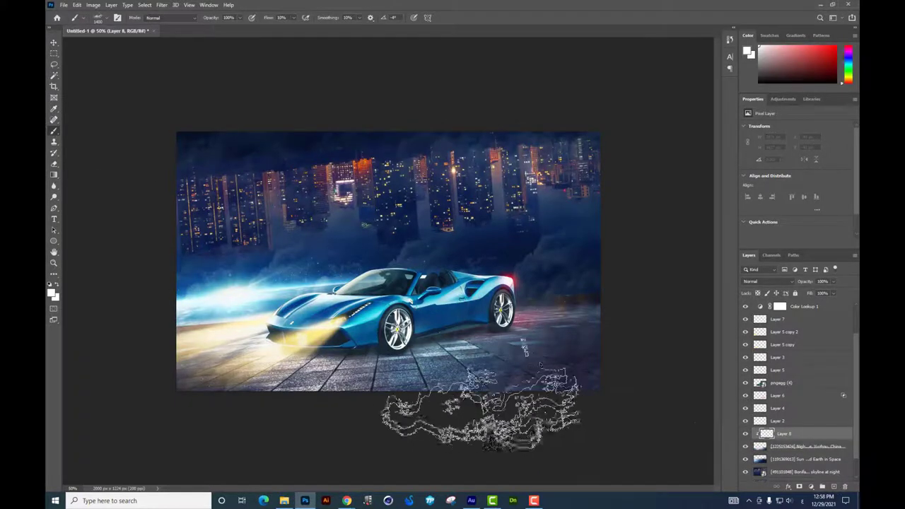
right_click(486, 332)
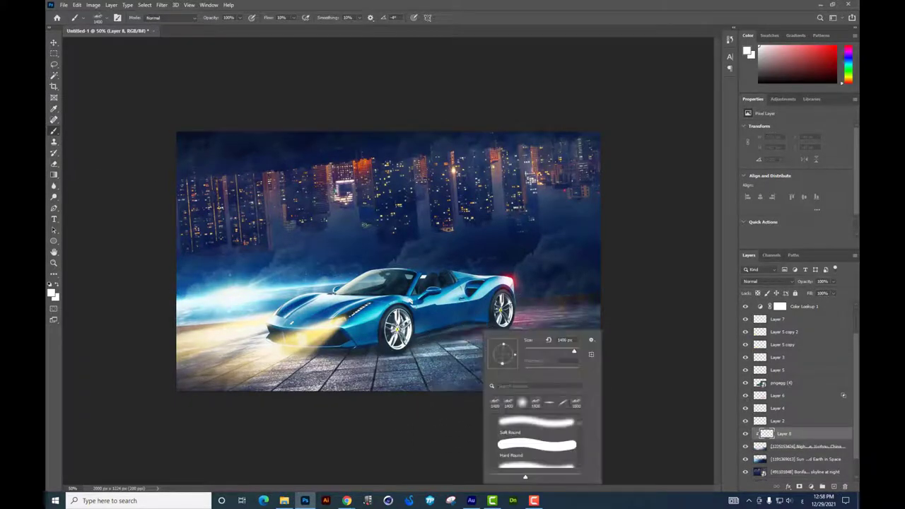
left_click(51, 292)
type("000000")
key("Return")
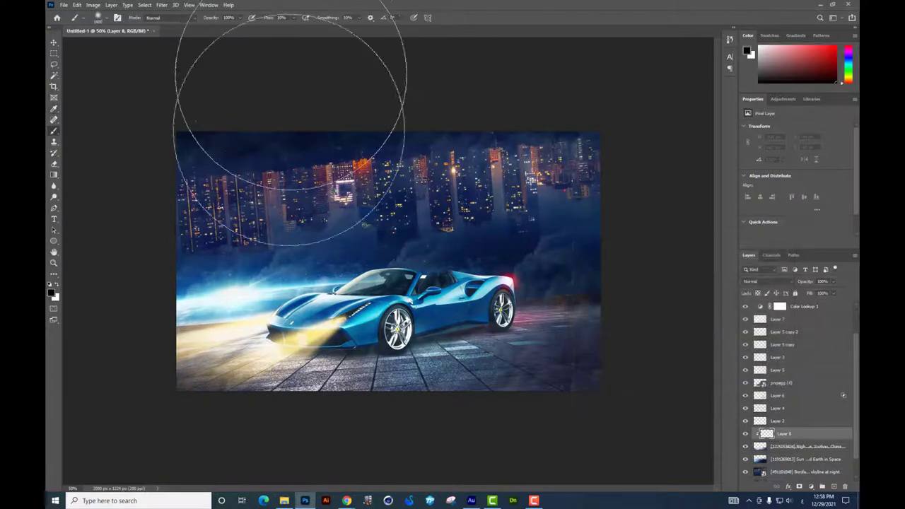
left_click_drag(393, 434, 667, 322)
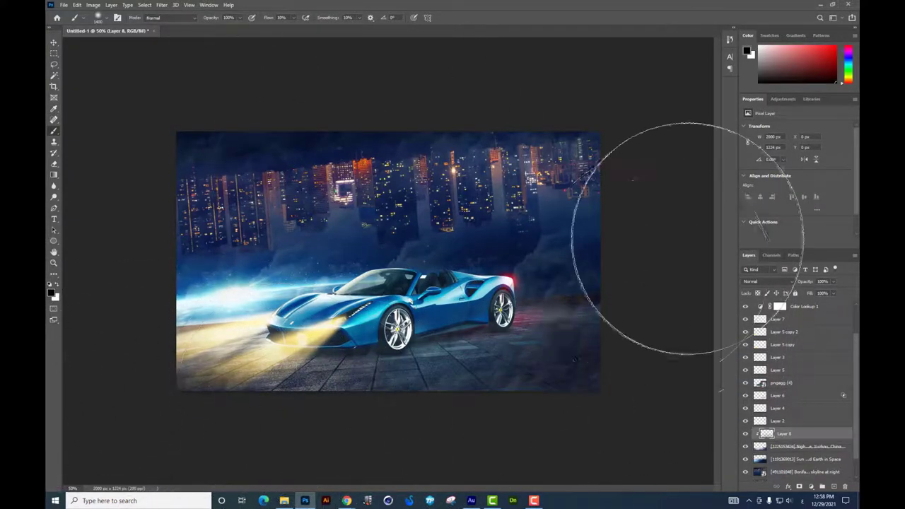
Add an empty Layer 9 above the pngegg (4) car layer.
left_click(798, 383)
left_click(834, 485)
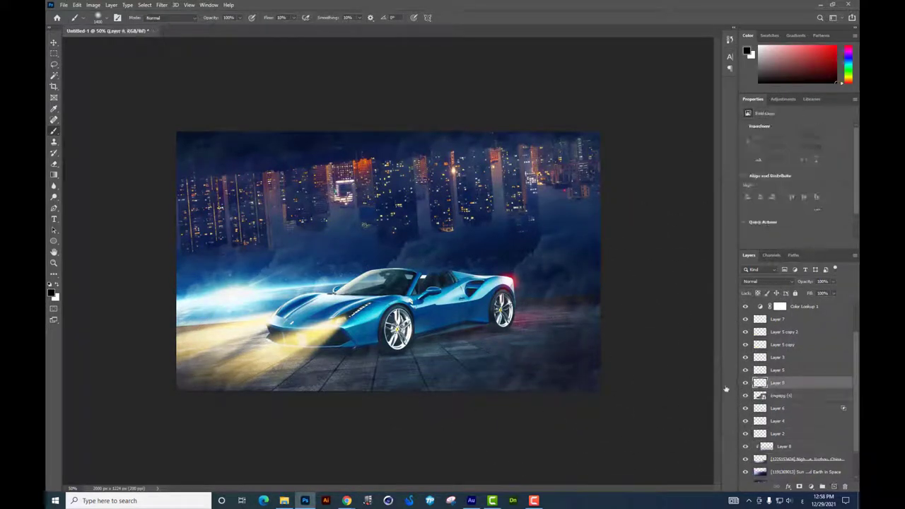
right_click(554, 343)
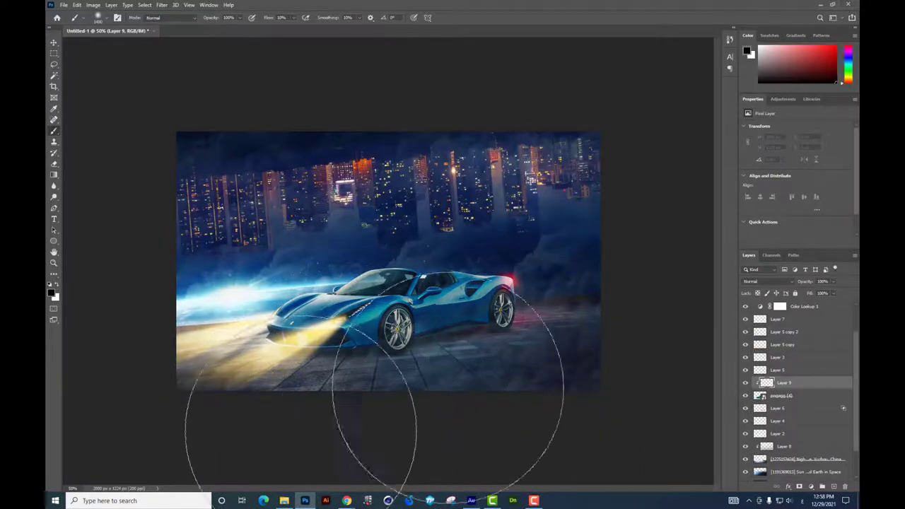
Paint dark shading over the car, then erase it from the cockpit, rear body and side panel.
left_click_drag(444, 403, 563, 376)
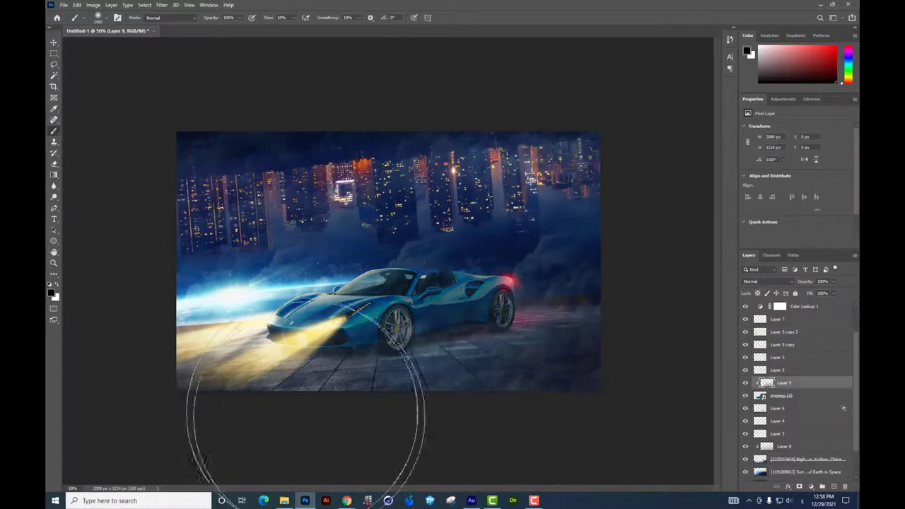
left_click(54, 164)
right_click(432, 277)
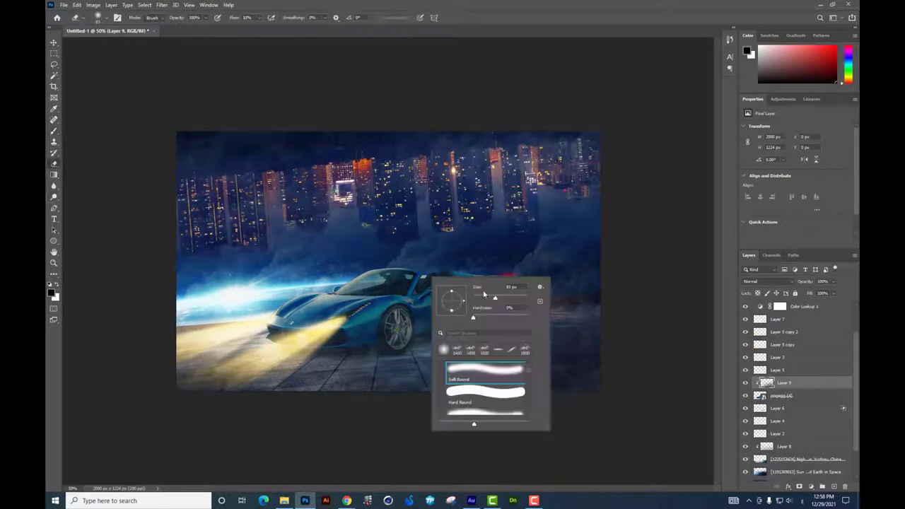
key("Return")
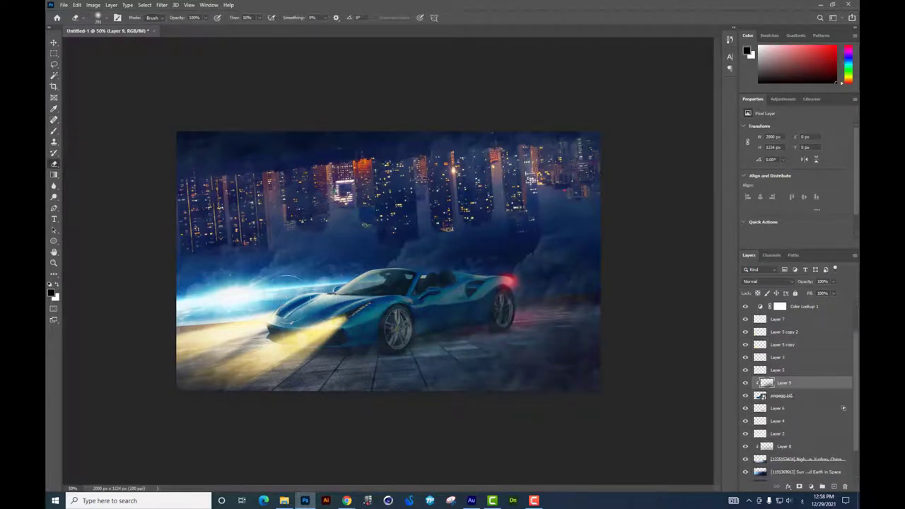
mouse_move(417, 286)
left_mouse_down()
mouse_move(459, 280)
mouse_move(328, 327)
left_mouse_up()
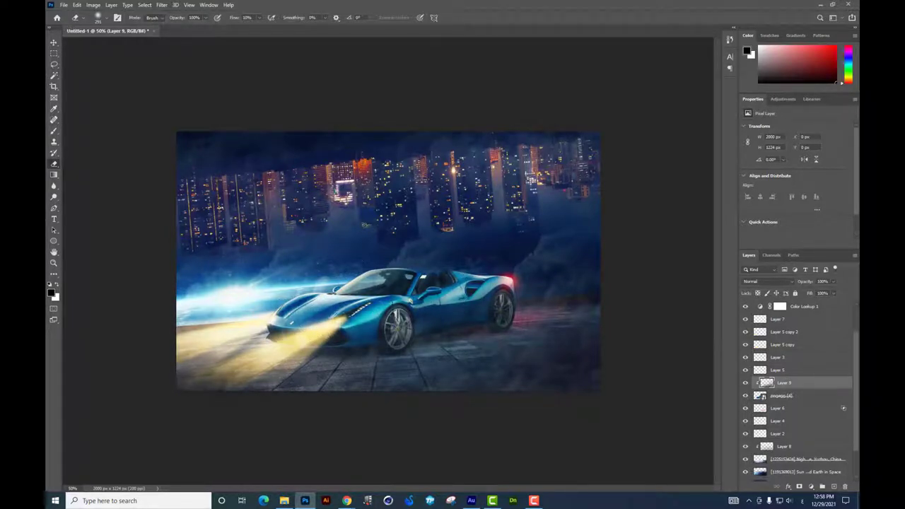
mouse_move(445, 295)
left_mouse_down()
mouse_move(385, 308)
mouse_move(366, 331)
left_mouse_up()
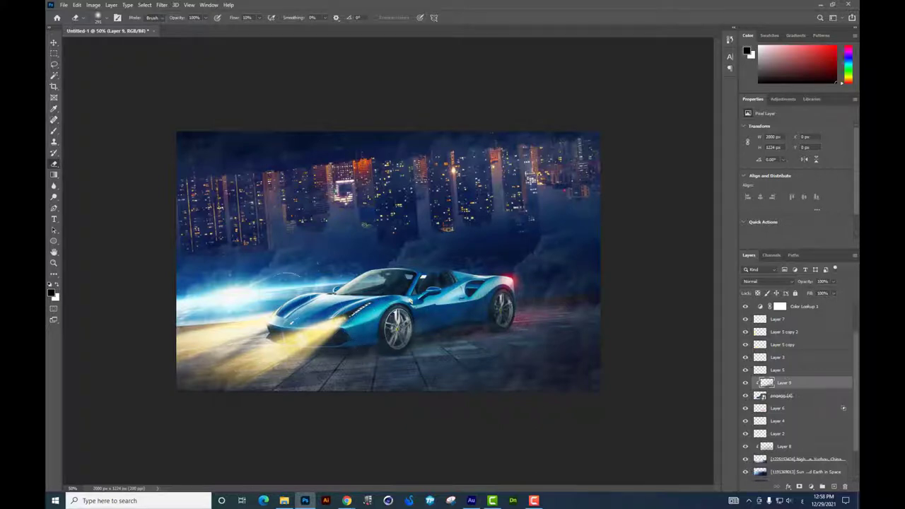
Toggle Layer 9 off and on to compare the shading, then zoom in.
left_click(744, 382)
left_click(745, 382)
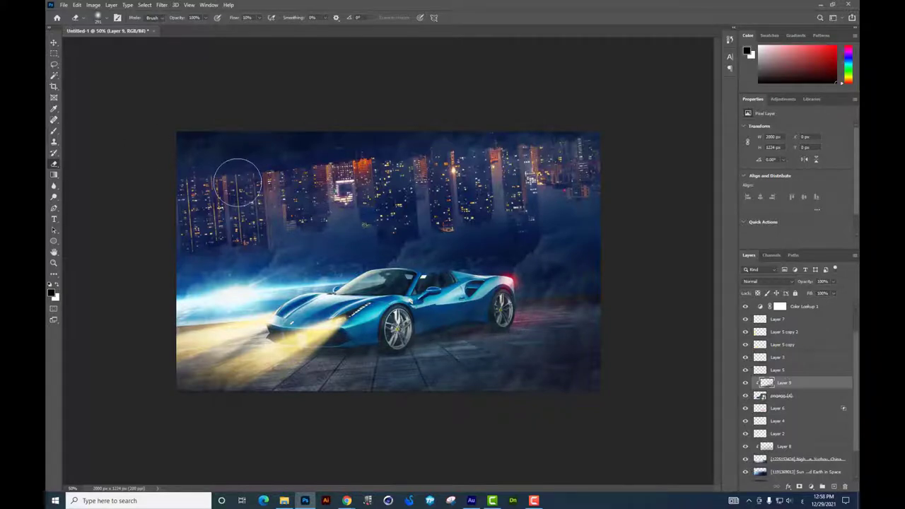
key("ctrl+plus")
key("ctrl+plus")
key("ctrl+plus")
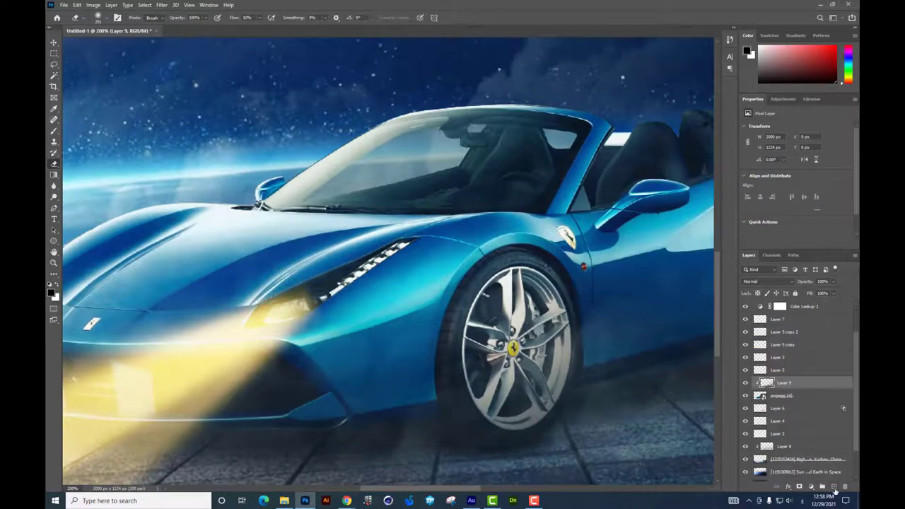
Add Layer 10 with a flattened elliptical white brush and dab a glow onto the headlight.
left_click(833, 487)
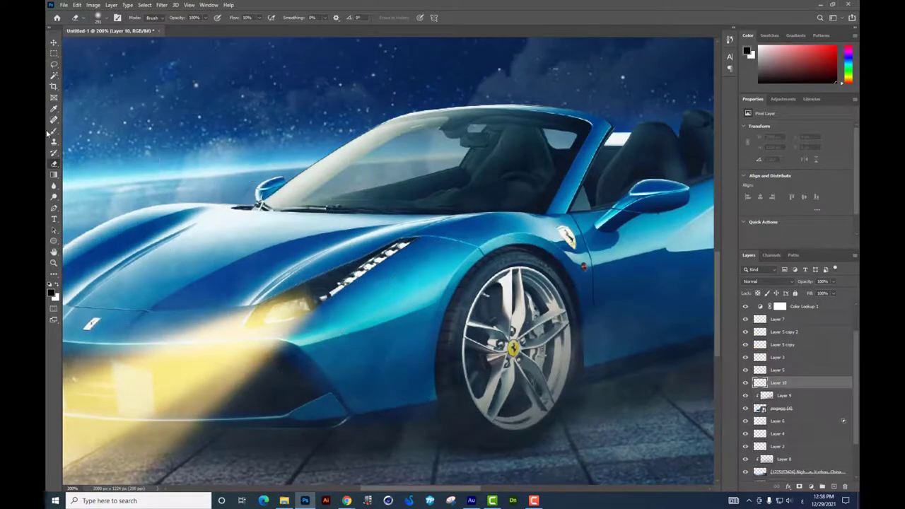
right_click(435, 304)
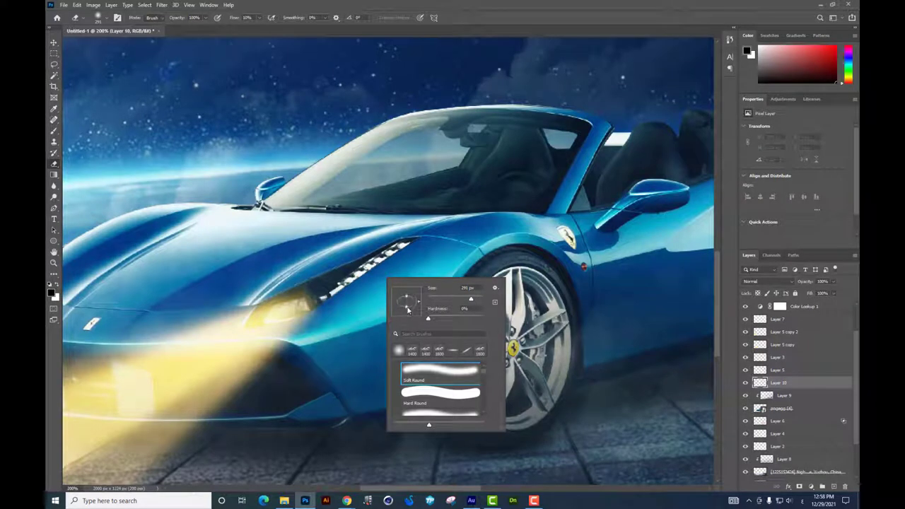
left_click_drag(407, 309, 407, 309)
left_click(52, 294)
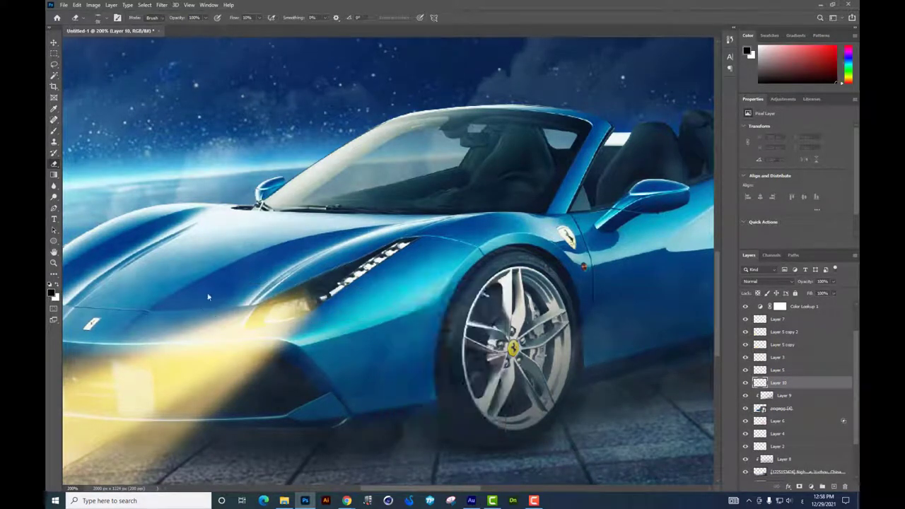
left_click(575, 264)
left_click(767, 266)
right_click(320, 292)
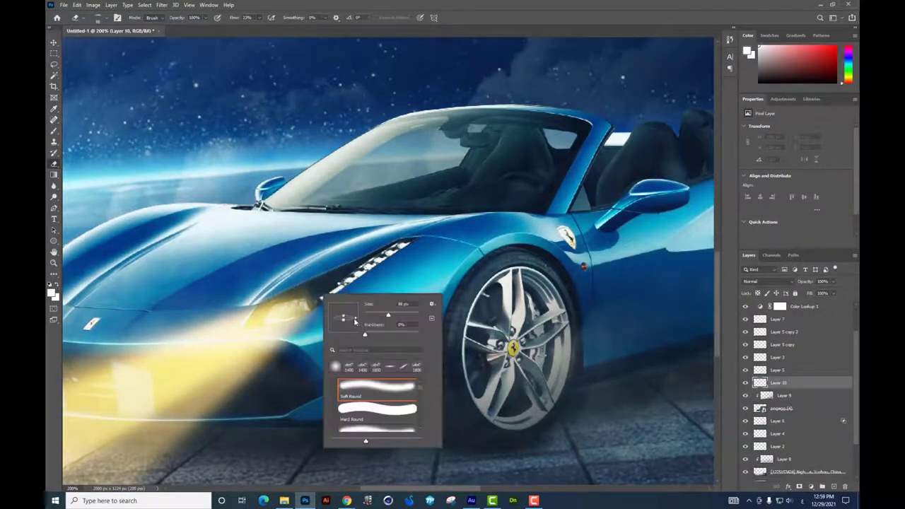
left_click(297, 305)
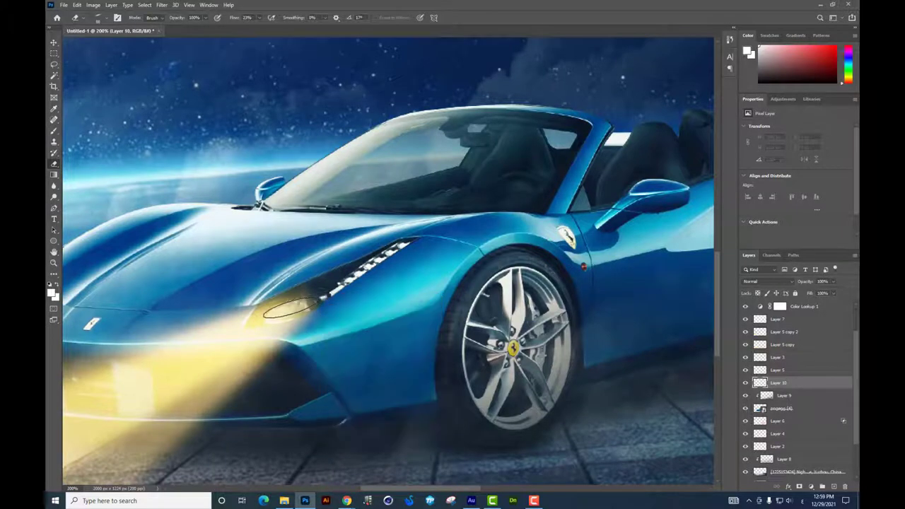
left_click(283, 312)
Brush a soft white glow over the headlight and bring the car's front end into view.
left_click(54, 131)
right_click(402, 326)
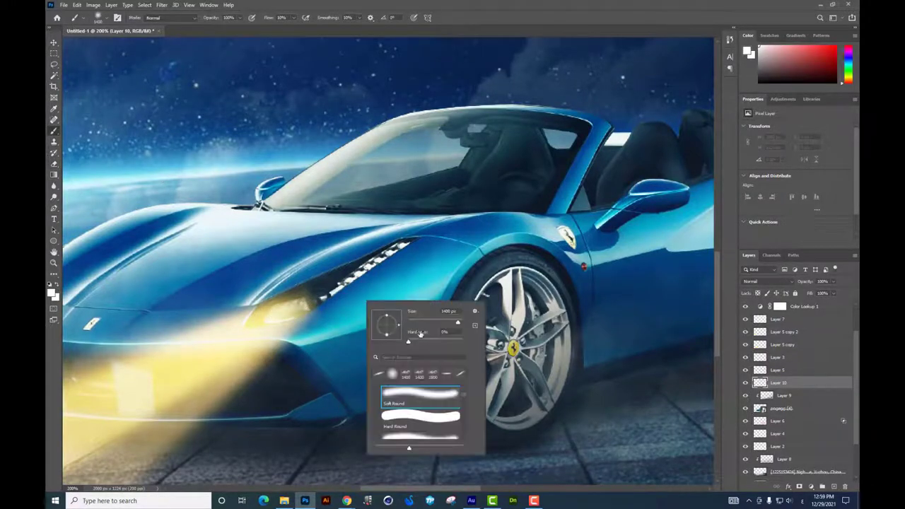
right_click(395, 297)
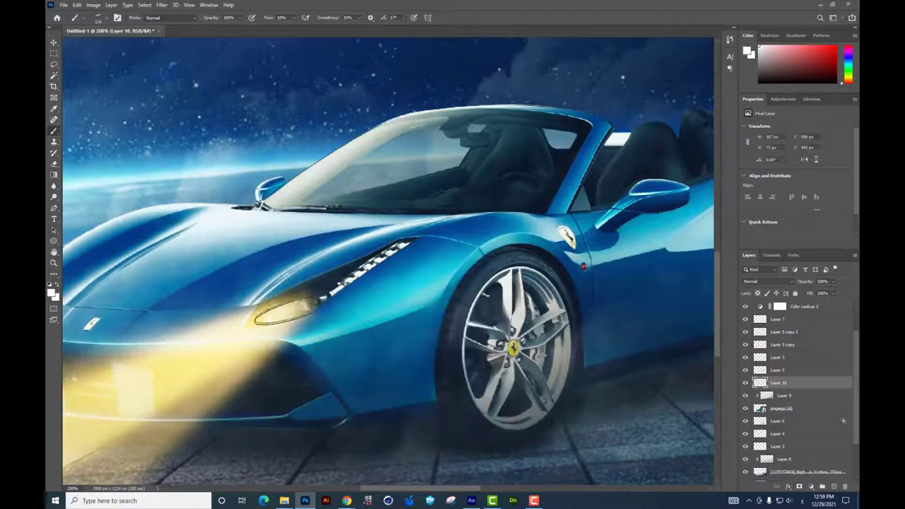
key("Return")
left_click_drag(268, 318, 291, 306)
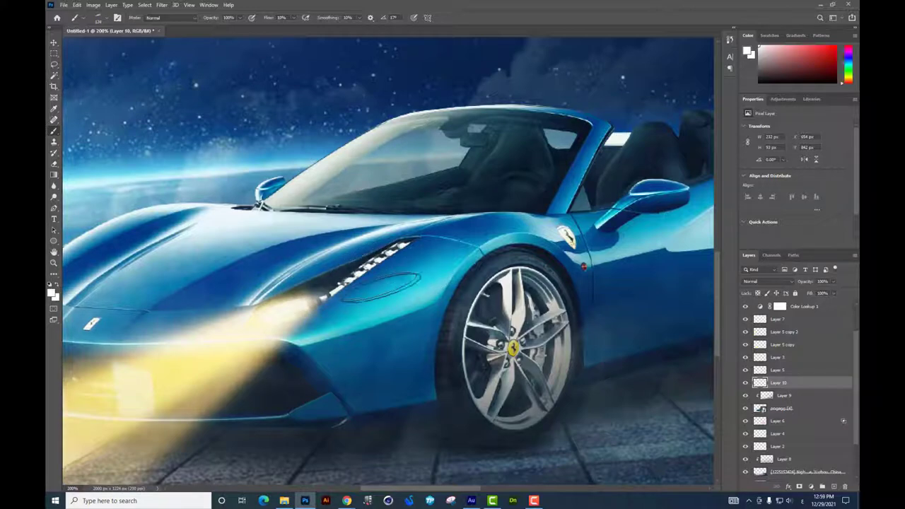
right_click(419, 300)
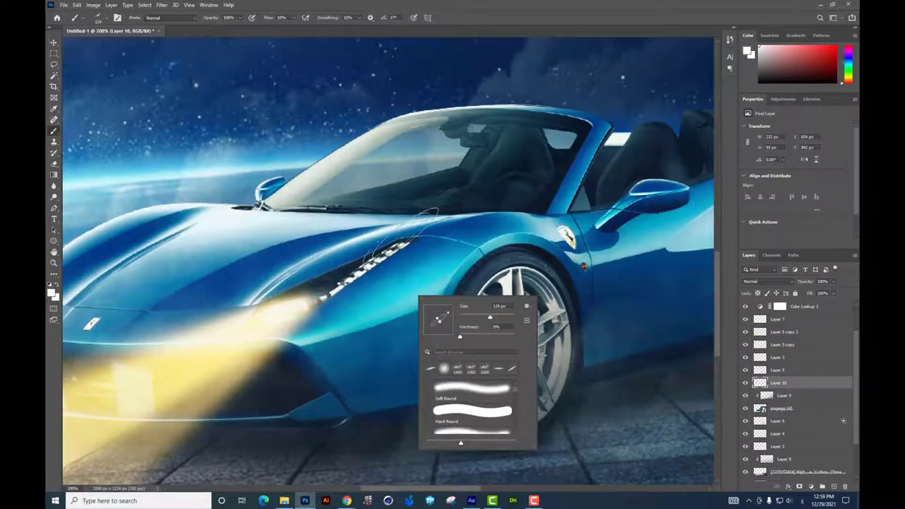
key("Escape")
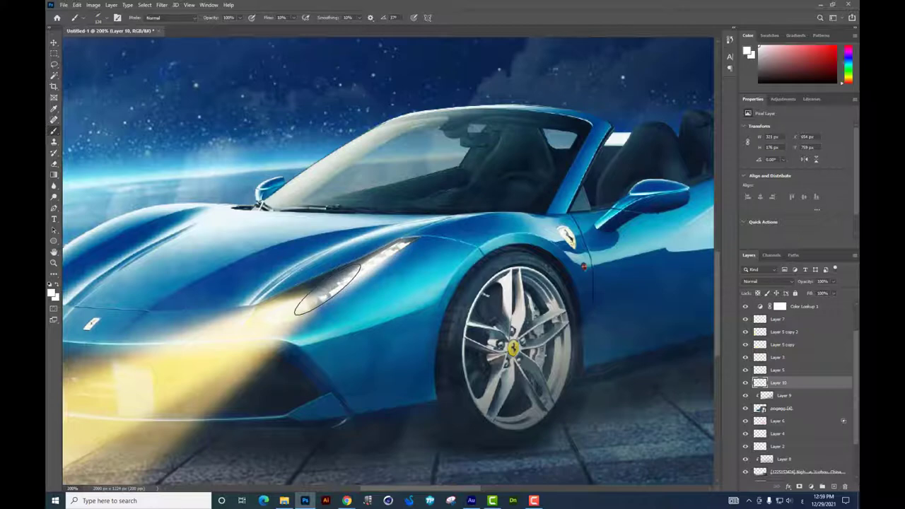
left_click_drag(329, 286, 535, 245)
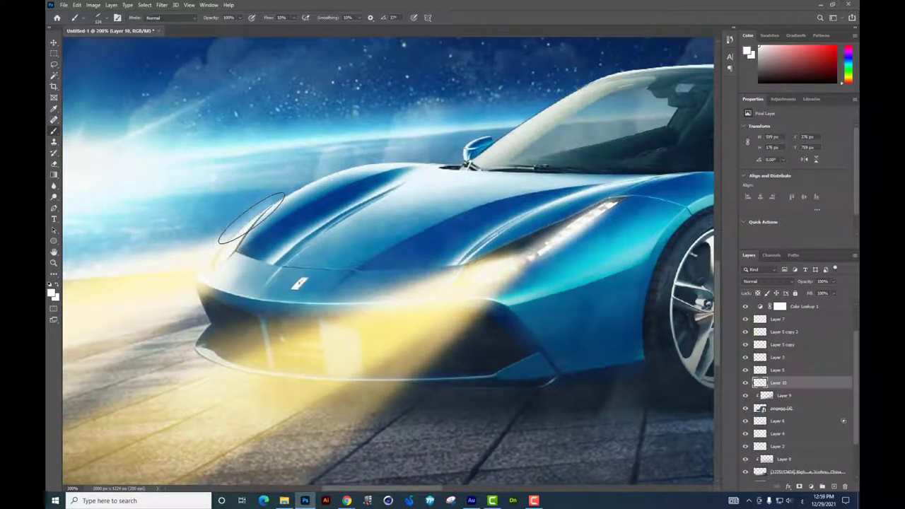
scroll(667, 323, "down", 3)
Add a Blue Photo Filter above Layer 7 at 39% opacity, then an empty Layer 11.
scroll(668, 323, "down", 2)
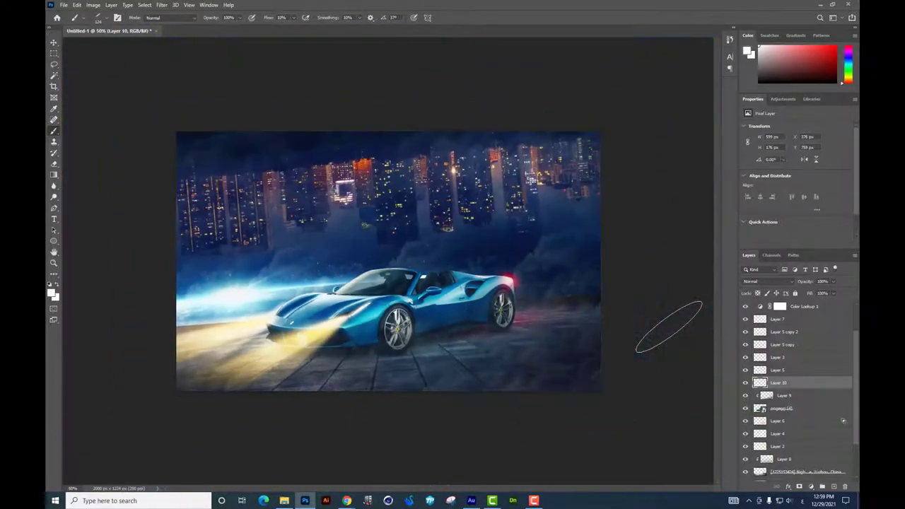
scroll(667, 324, "up", 2)
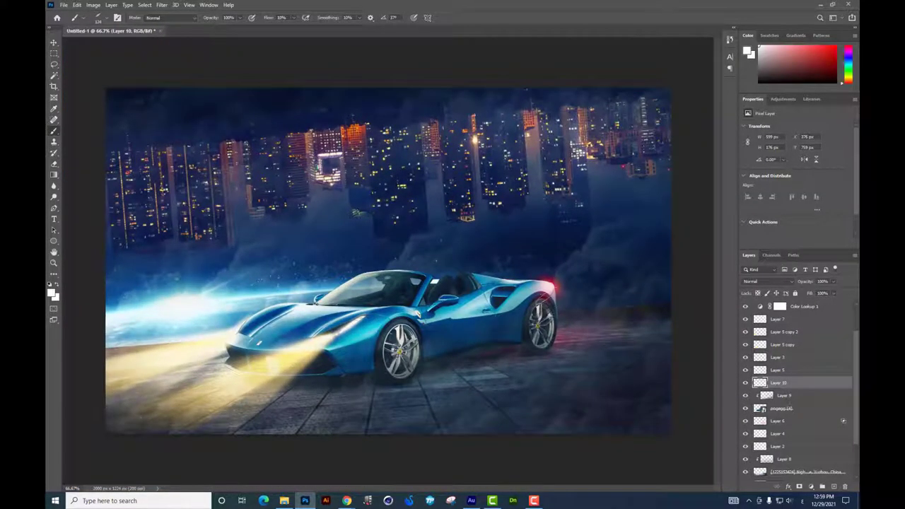
left_click(53, 43)
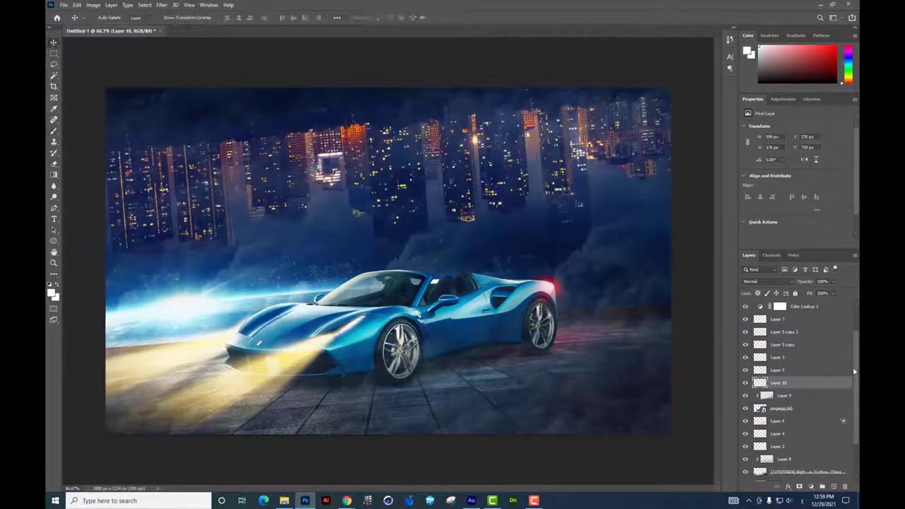
scroll(812, 368, "up", 3)
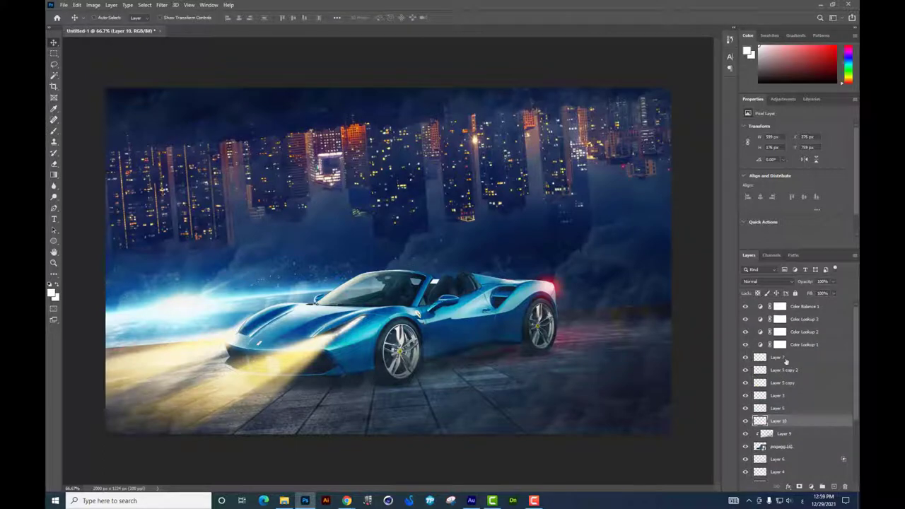
left_click(781, 357)
left_click(818, 486)
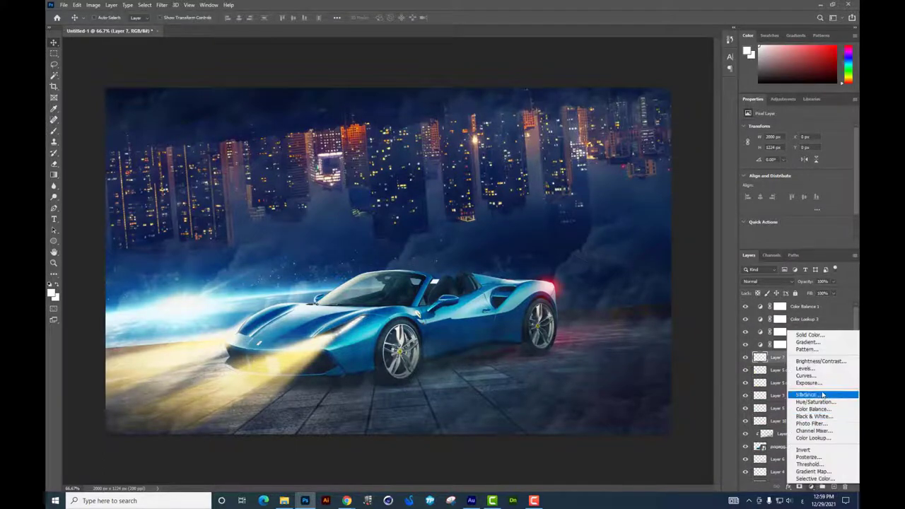
left_click(810, 423)
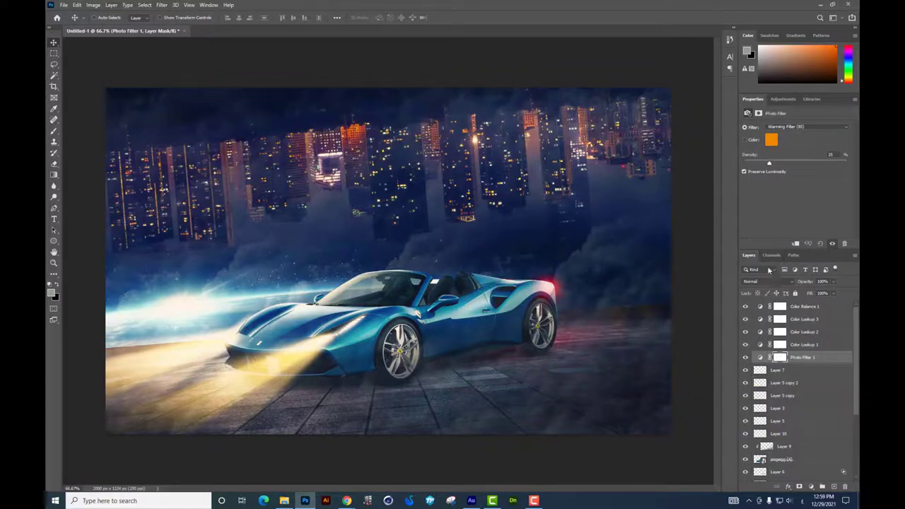
left_click(784, 127)
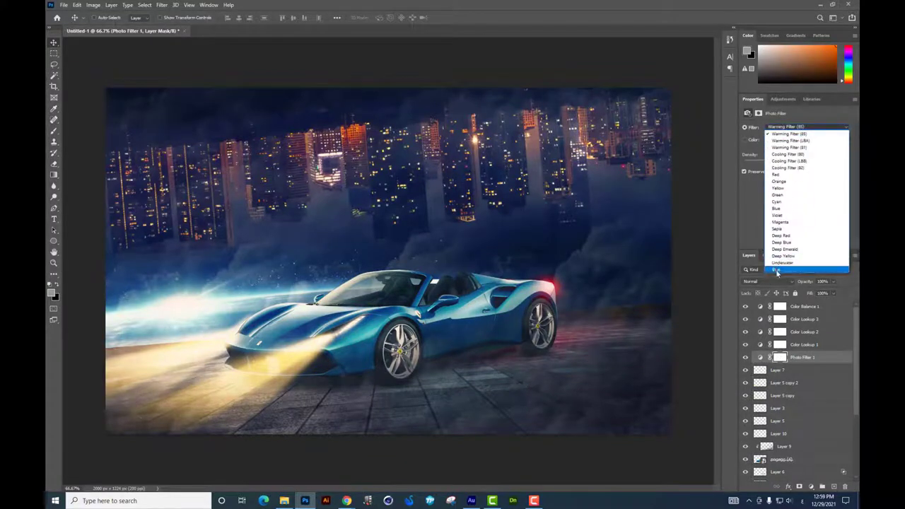
left_click(778, 271)
left_click(833, 282)
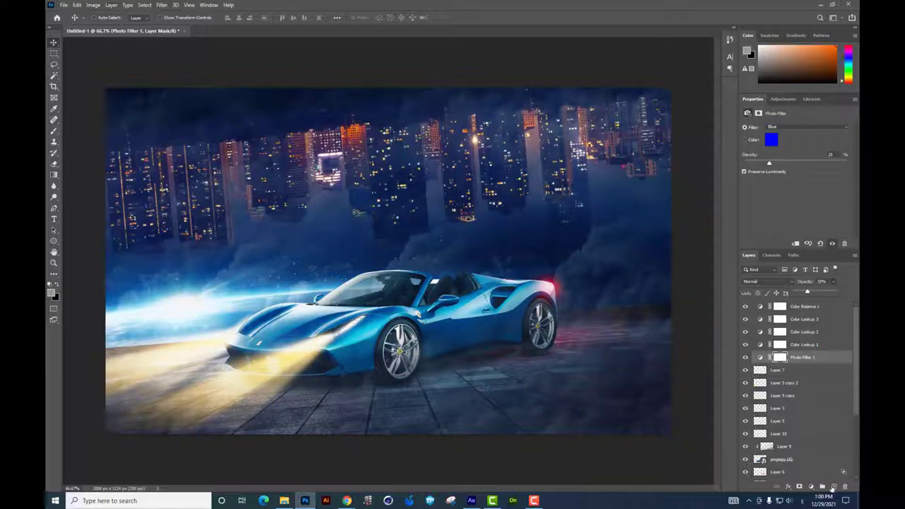
key("ctrl+shift+alt+n")
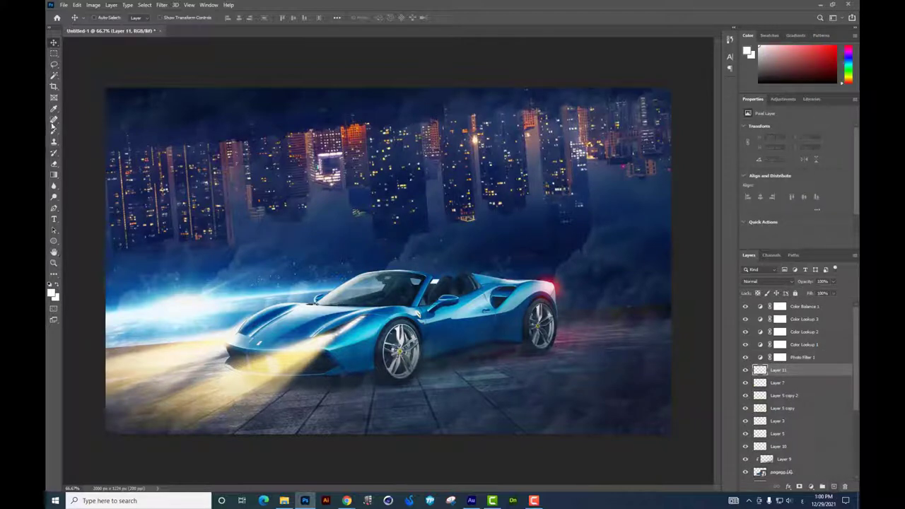
Paint a low-flow yellow glow across the lower-left ground and blend the layer in Screen mode.
left_click(53, 130)
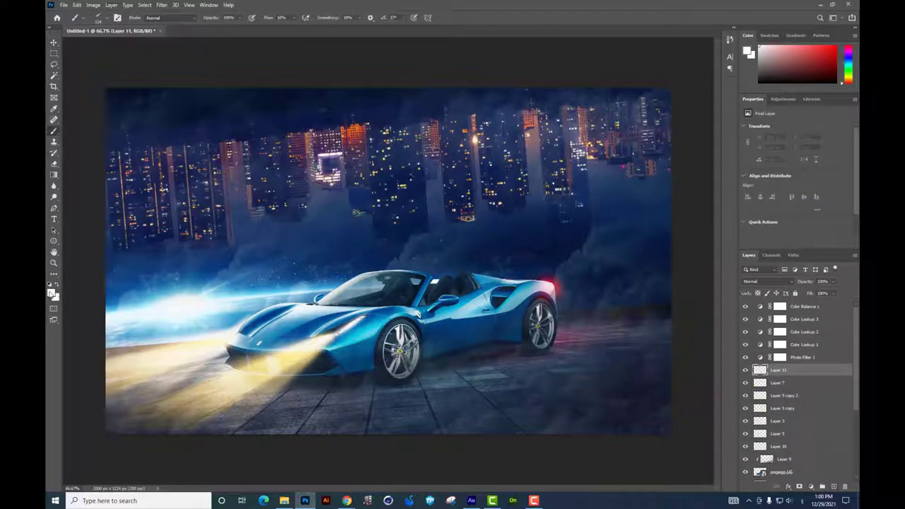
left_click(50, 292)
left_click(690, 362)
key("Return")
right_click(311, 353)
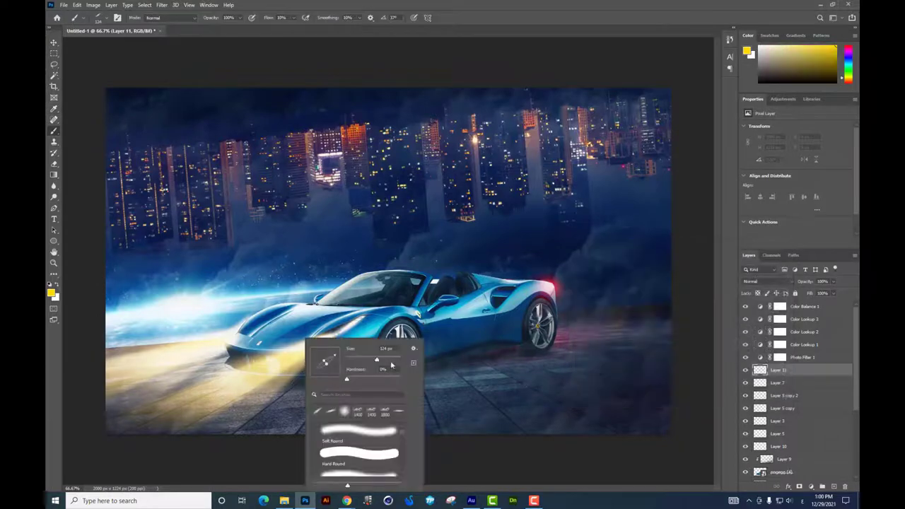
left_click(294, 24)
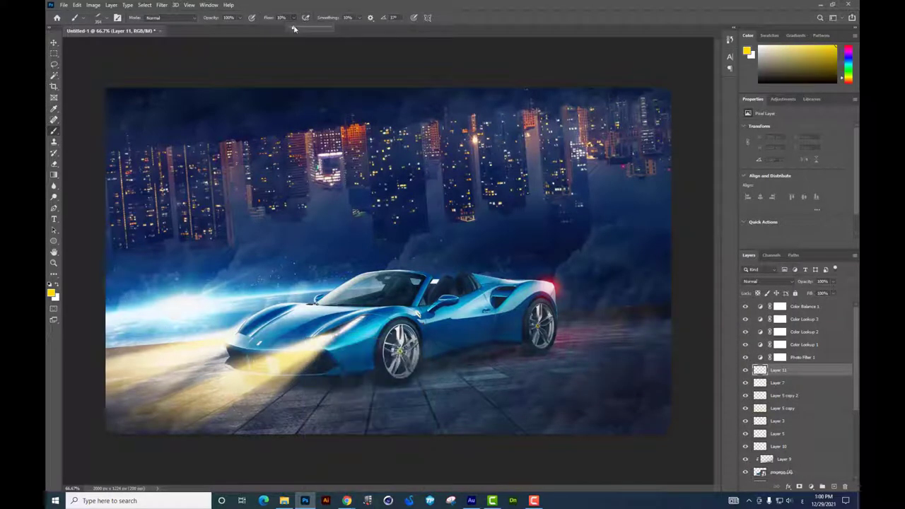
left_click_drag(205, 382, 134, 406)
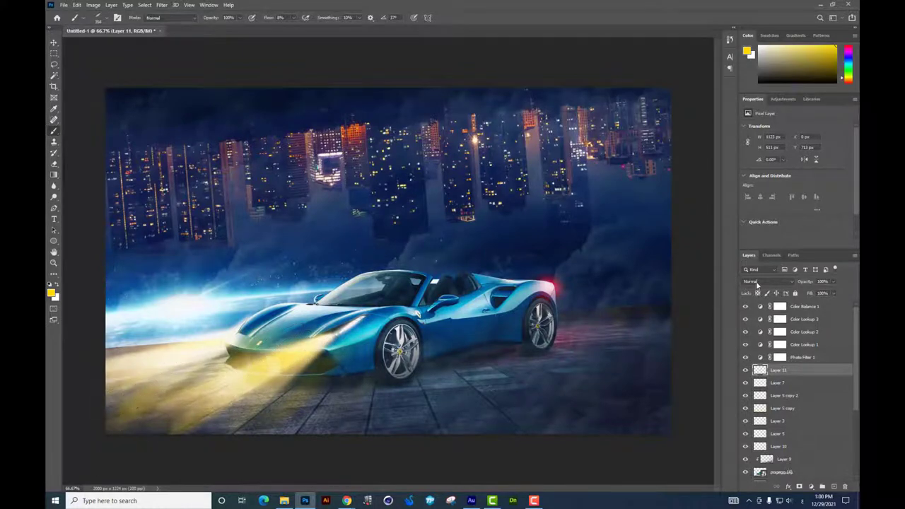
left_click(759, 282)
left_click(750, 351)
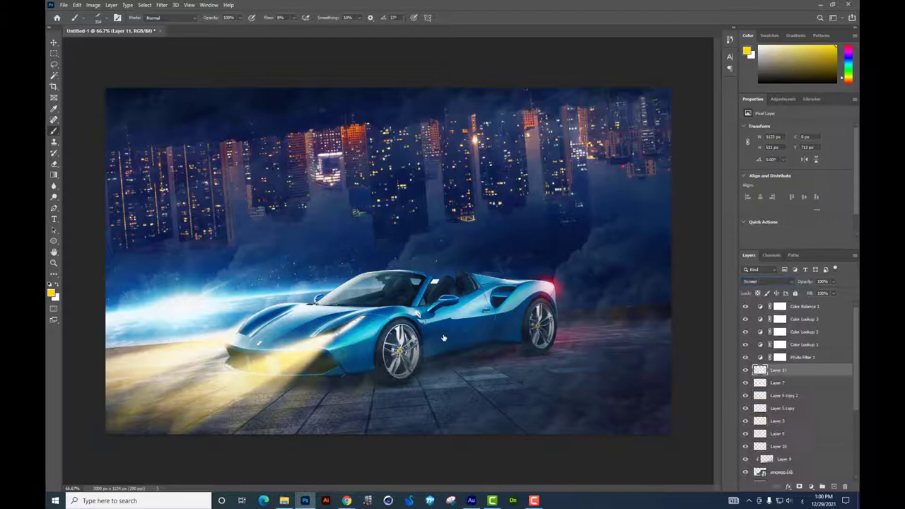
Erase excess yellow haze with a soft round eraser at 22% flow, comparing with Layer 11 hidden.
left_click(54, 164)
right_click(272, 350)
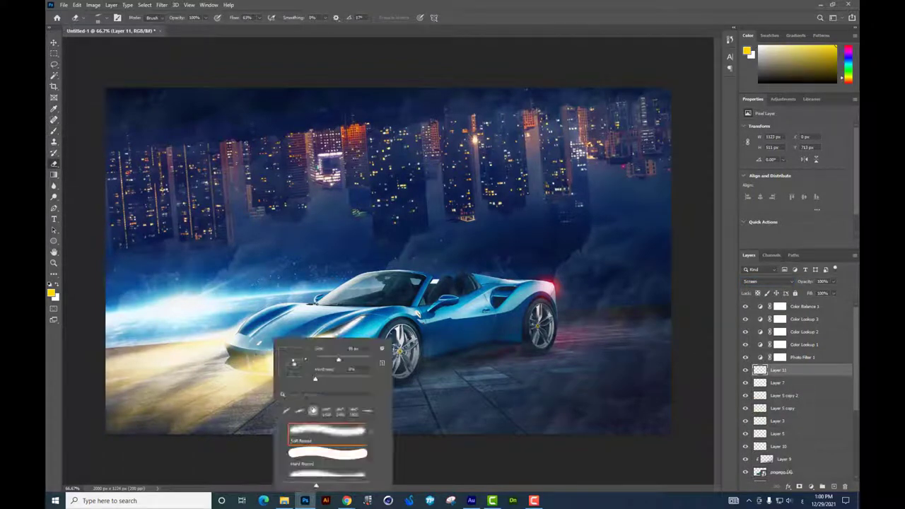
left_click(151, 434)
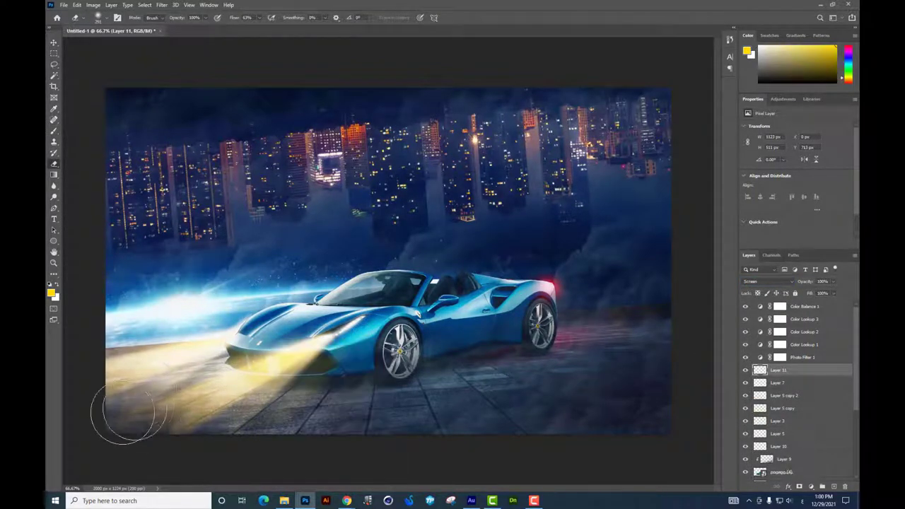
left_click_drag(125, 414, 258, 436)
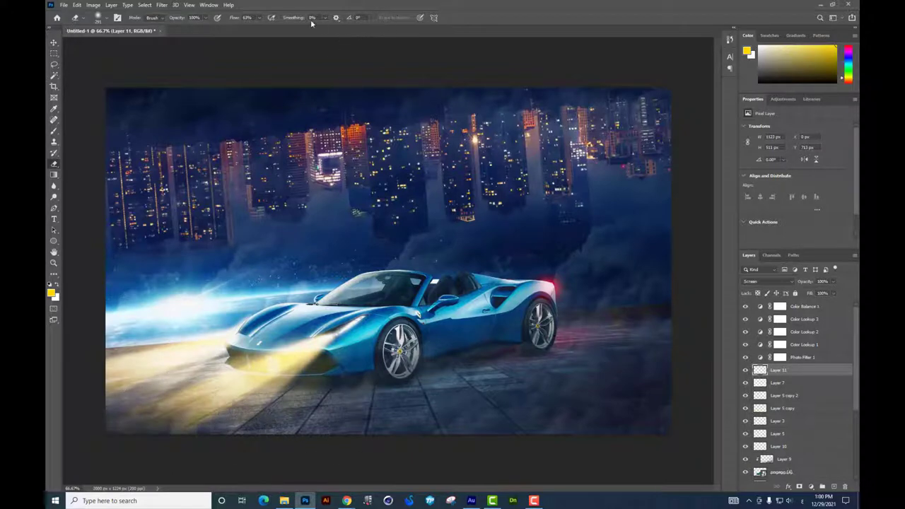
left_click_drag(263, 21, 244, 22)
left_click(745, 369)
left_click(744, 370)
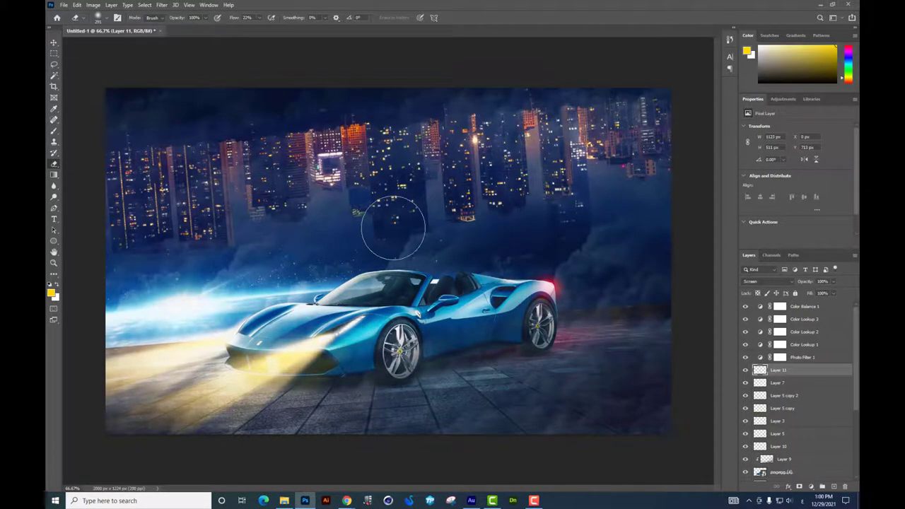
key("ctrl+minus")
key("ctrl+minus")
key("ctrl+plus")
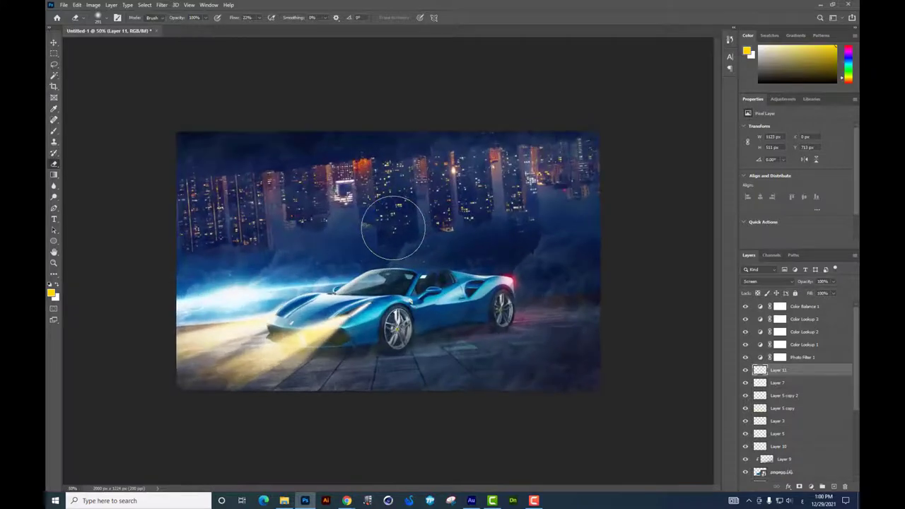
key("ctrl+plus")
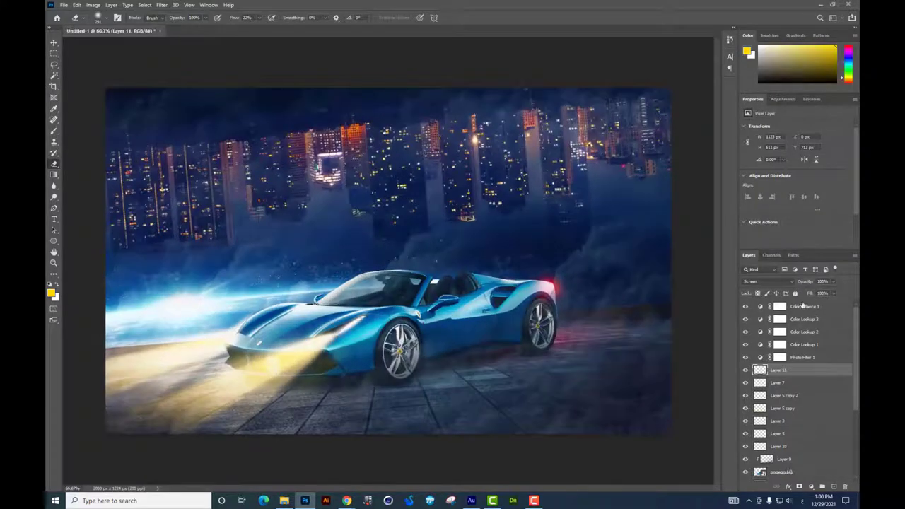
Add a Hue/Saturation adjustment above Color Balance 1 with a slight hue shift.
left_click(802, 305)
left_click(810, 486)
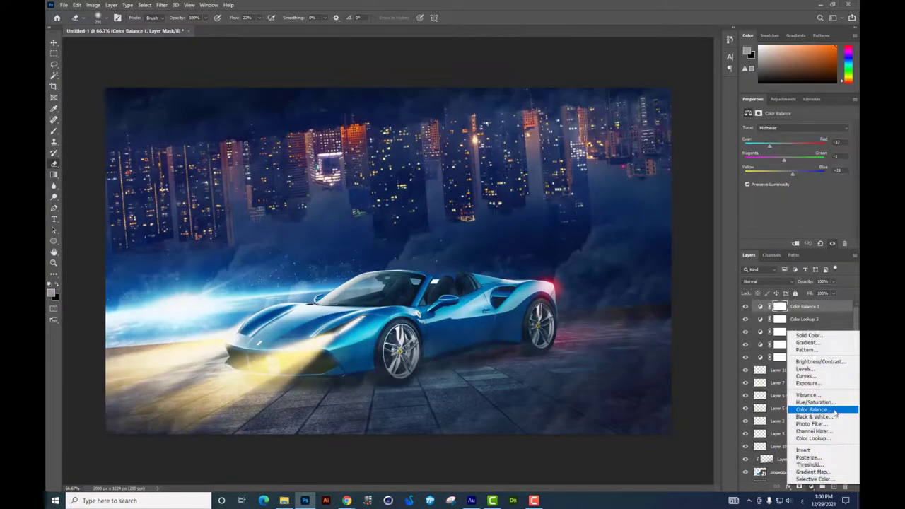
left_click(820, 402)
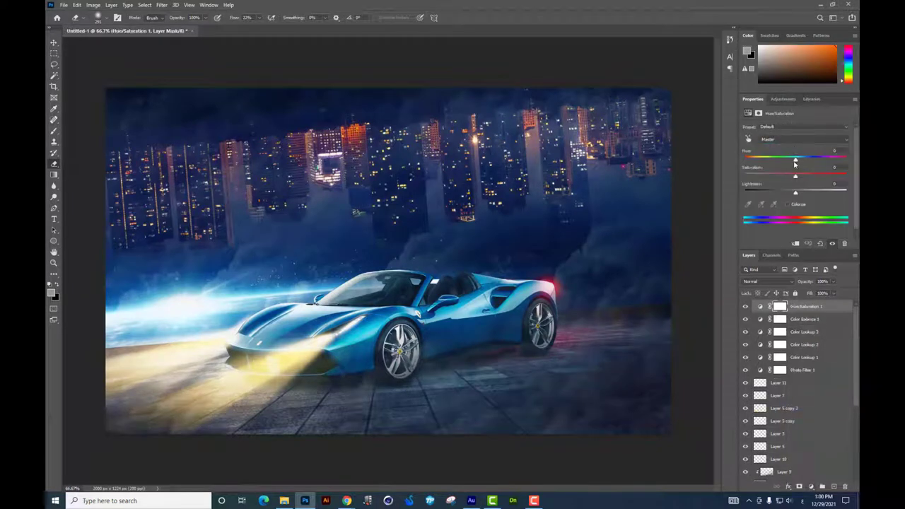
left_click_drag(792, 162, 794, 162)
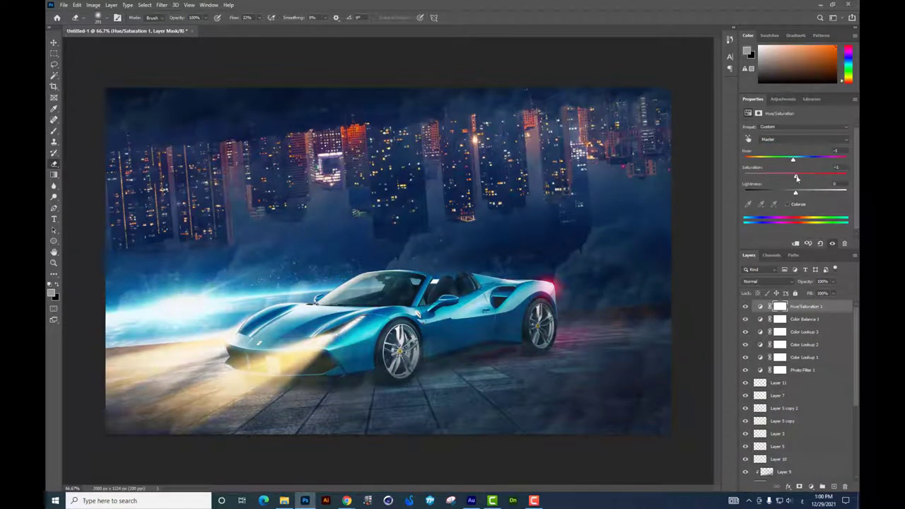
left_click(53, 43)
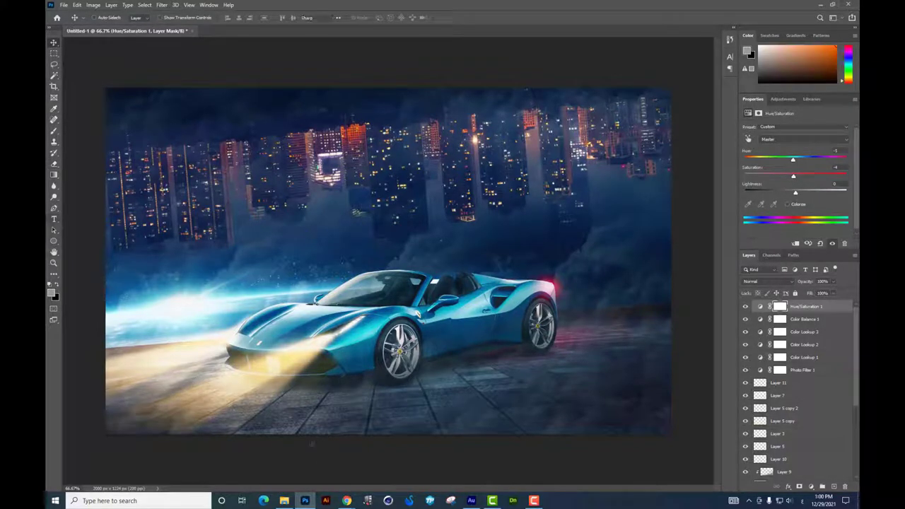
Copy the English translation 'Ferrari from another planet' from Google Translate into a Photoshop text box.
left_click(54, 220)
mouse_move(347, 500)
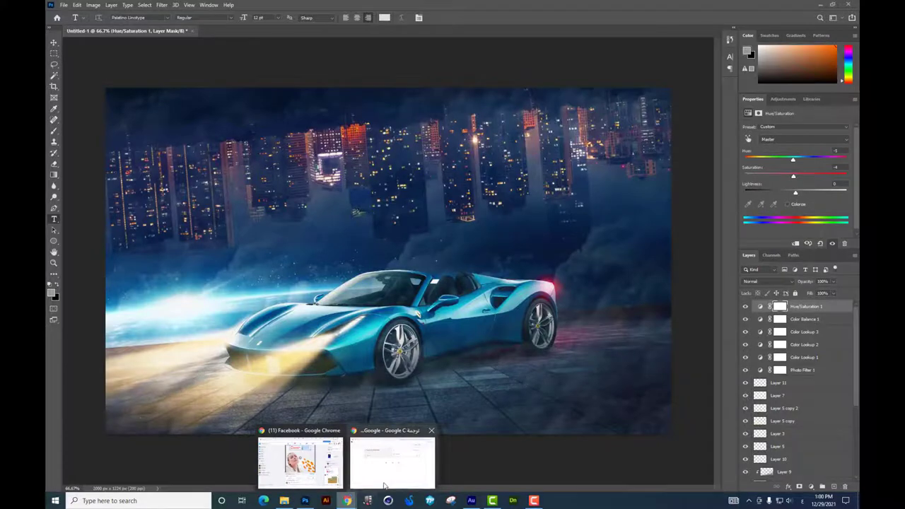
left_click(392, 463)
left_click_drag(622, 126, 709, 101)
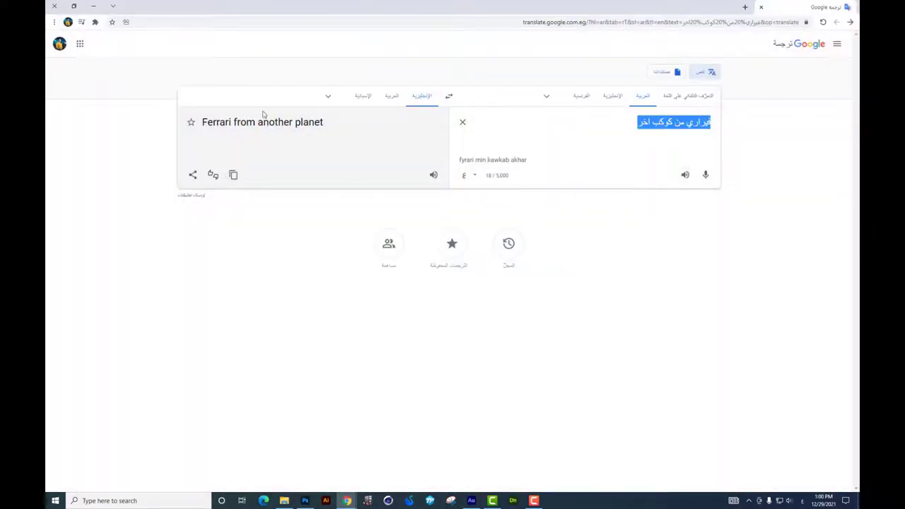
left_click(189, 122)
left_click(233, 174)
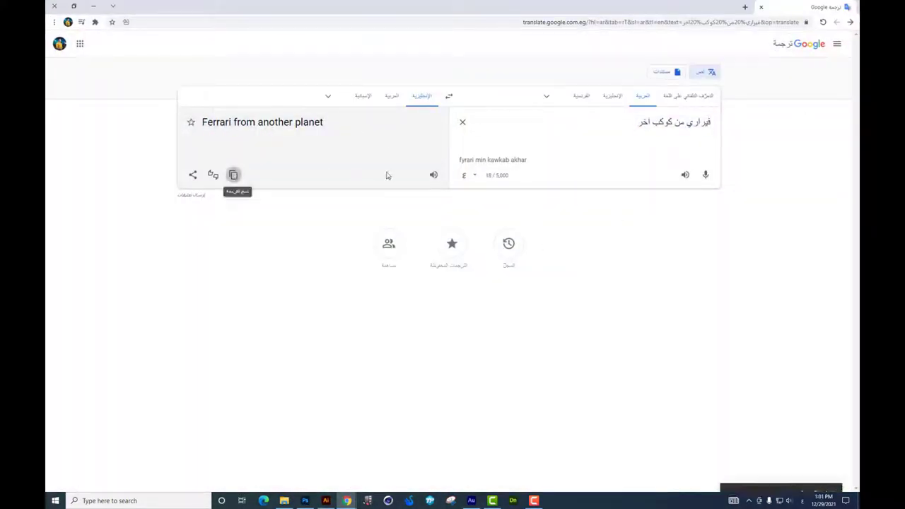
key("alt+Tab")
key("ctrl+v")
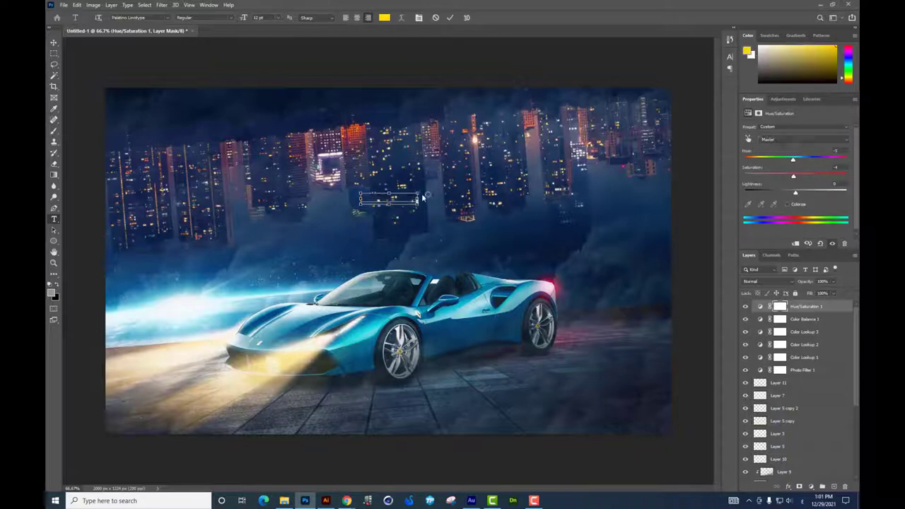
Enlarge the pasted phrase about four times and cut it down to just 'Ferrari'.
key("ctrl+t")
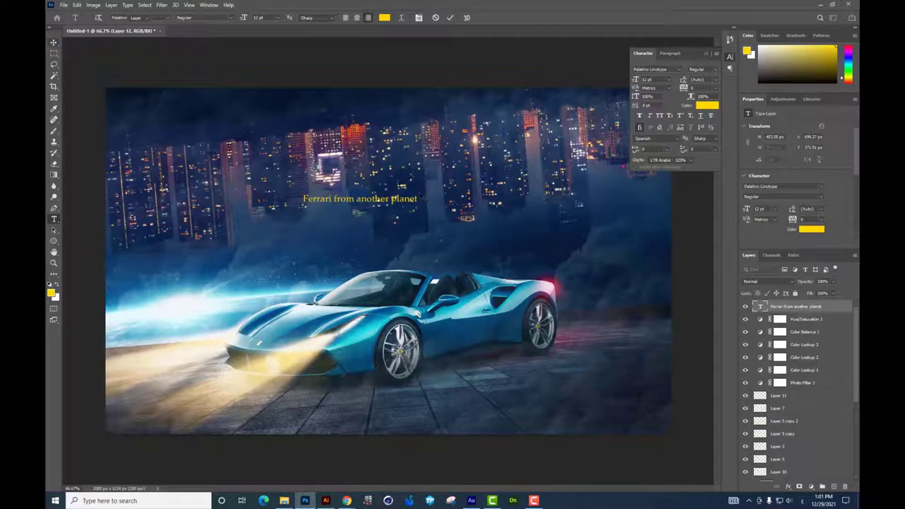
key("ctrl+t")
left_click_drag(418, 192, 600, 174)
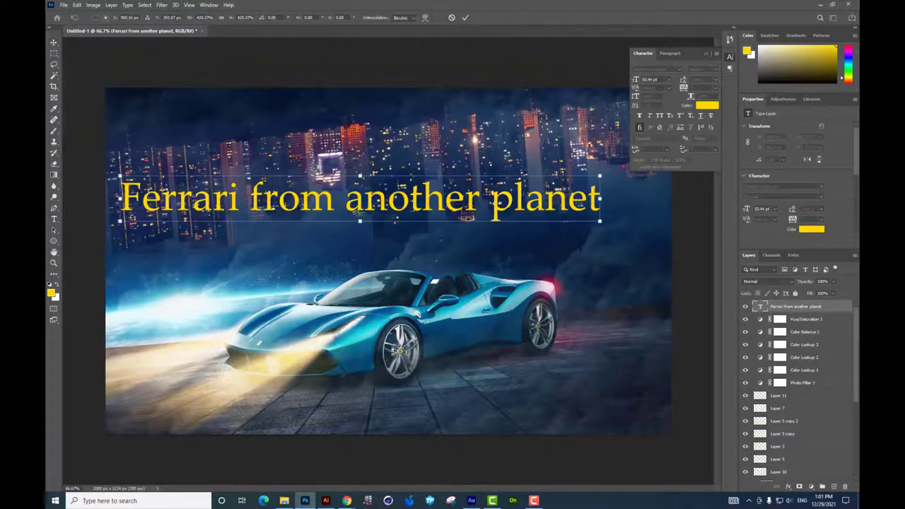
key("Return")
key("t")
left_click_drag(249, 199, 644, 199)
key("ctrl+x")
key("ctrl+Return")
Move the Ferrari title left, tilt it slightly and scale it up.
key("v")
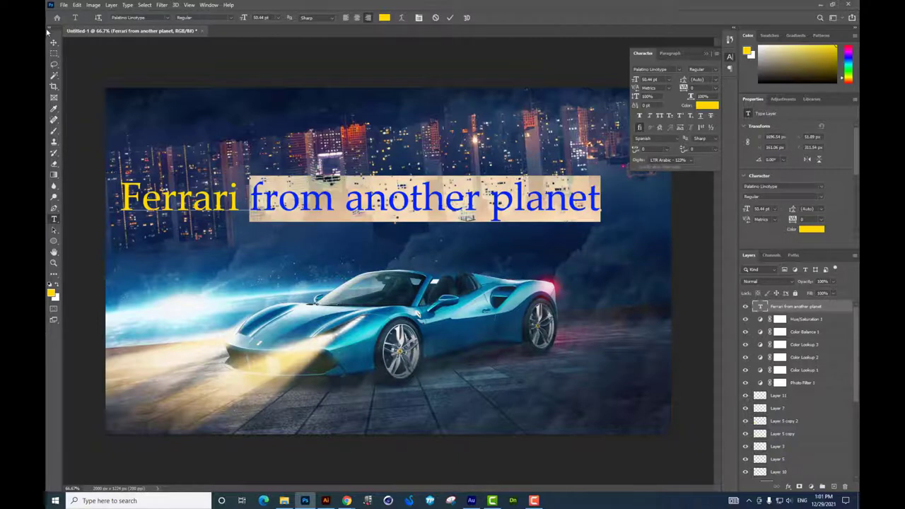
left_click_drag(358, 212, 185, 214)
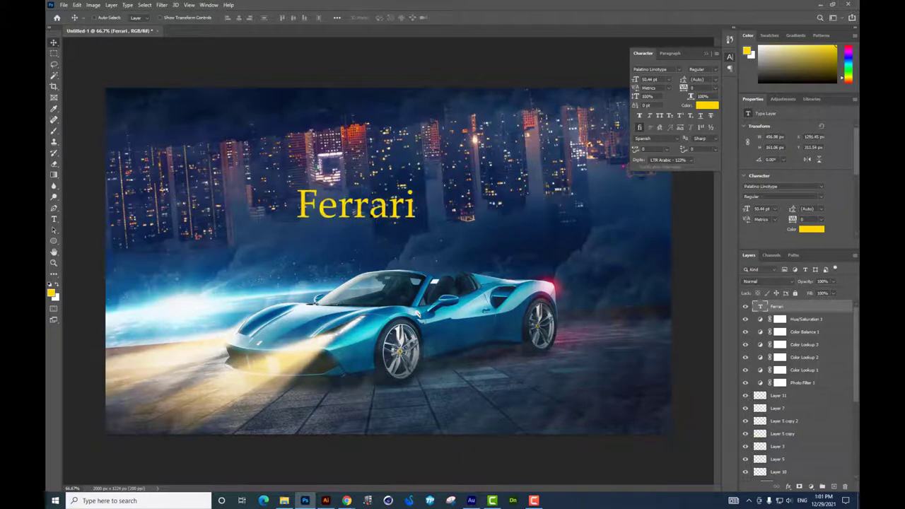
key("ctrl+t")
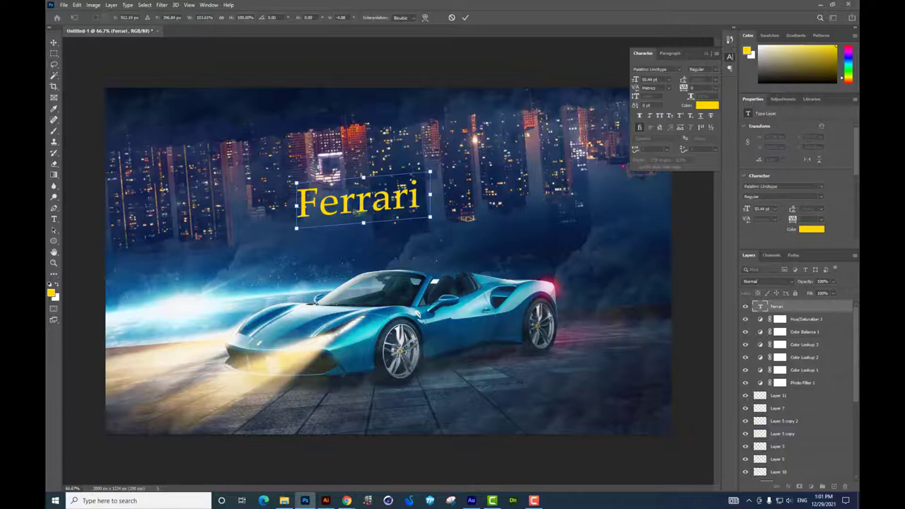
left_click_drag(429, 225, 470, 234)
left_click_drag(400, 204, 416, 210)
key("Return")
Recolour the 'Ferrari' title text white.
key("t")
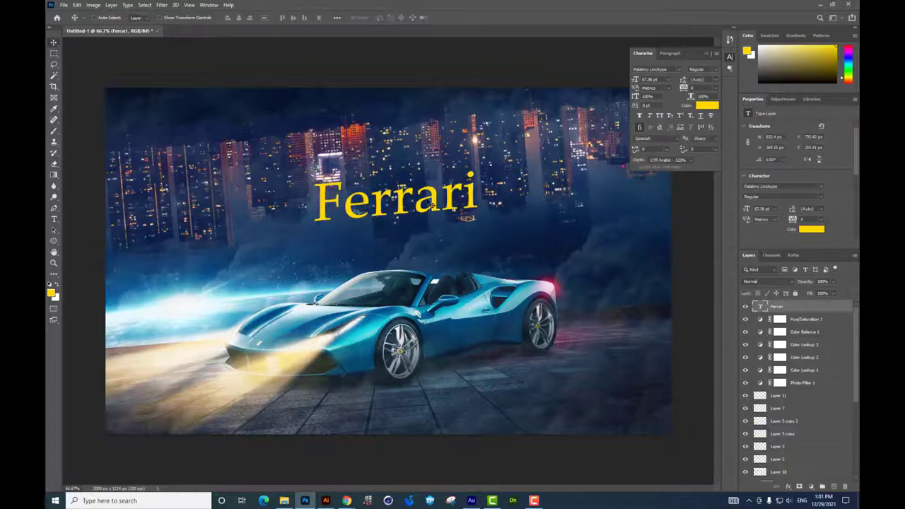
double_click(355, 210)
left_click(707, 105)
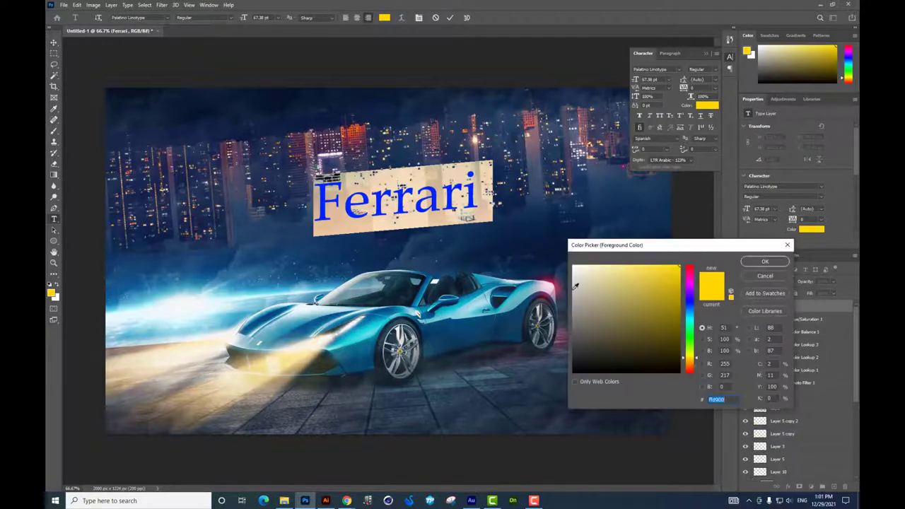
left_click(761, 269)
key("ctrl+Return")
Duplicate the Ferrari title, shrinking the copy and placing it just beneath the title.
mouse_move(417, 212)
left_mouse_down()
mouse_move(397, 202)
mouse_move(401, 253)
left_mouse_up()
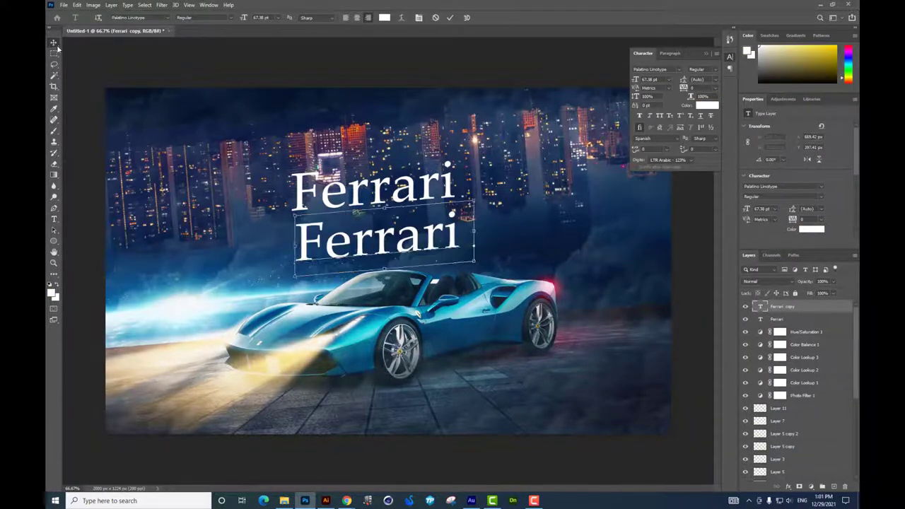
type("from another planet")
mouse_move(473, 251)
left_mouse_down()
mouse_move(455, 263)
mouse_move(438, 248)
mouse_move(393, 261)
left_mouse_up()
mouse_move(321, 262)
left_mouse_down()
mouse_move(424, 214)
mouse_move(442, 225)
left_mouse_up()
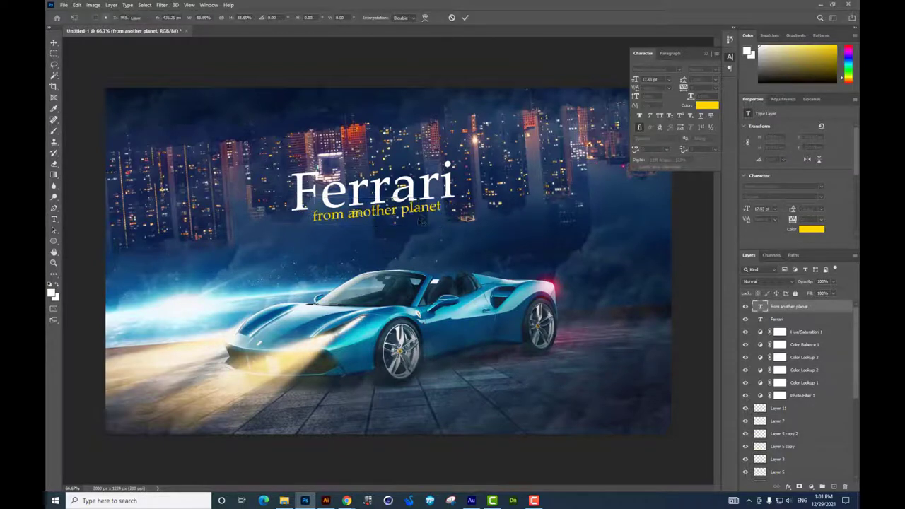
key("Return")
Capitalise the subtitle to 'From Another Planet' and make its text white.
left_click(313, 220)
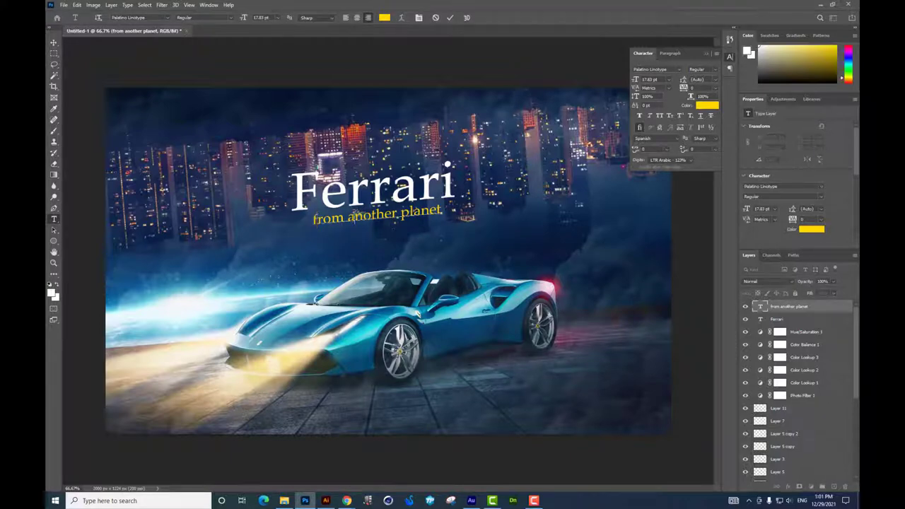
type("F")
key("BackSpace")
type("A")
key("Left")
key("Left")
key("Left")
type("F")
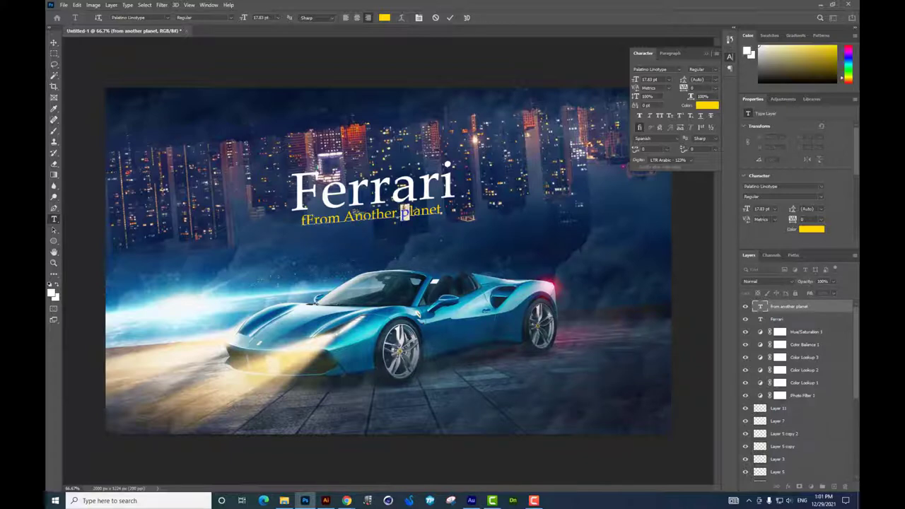
type("P")
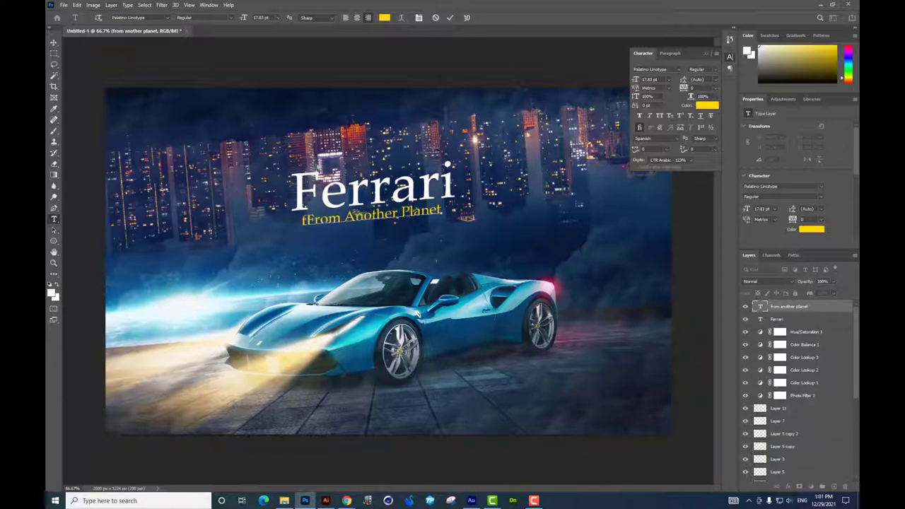
key("BackSpace")
key("ctrl+a")
left_click(52, 291)
key("Return")
left_click(54, 43)
key("ctrl+minus")
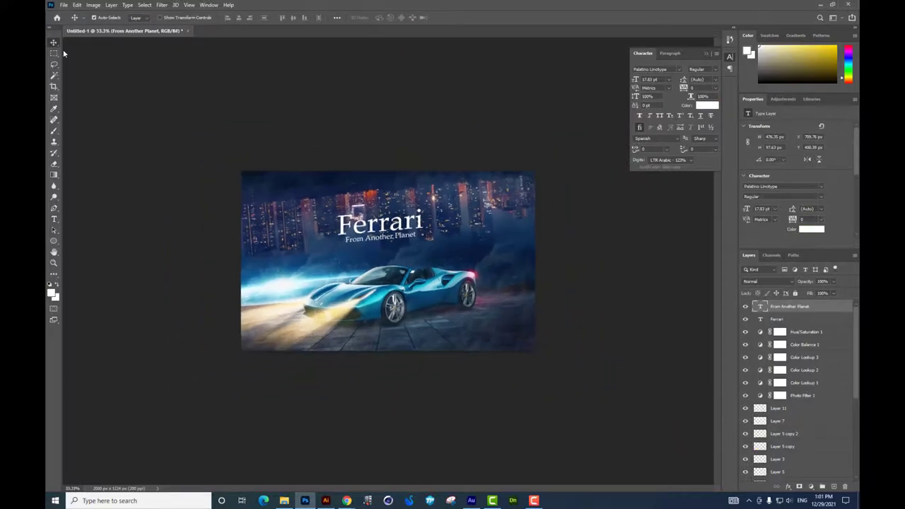
Rasterize the Ferrari title type layer into pixels.
scroll(333, 234, "up", 3)
scroll(332, 233, "up", 3)
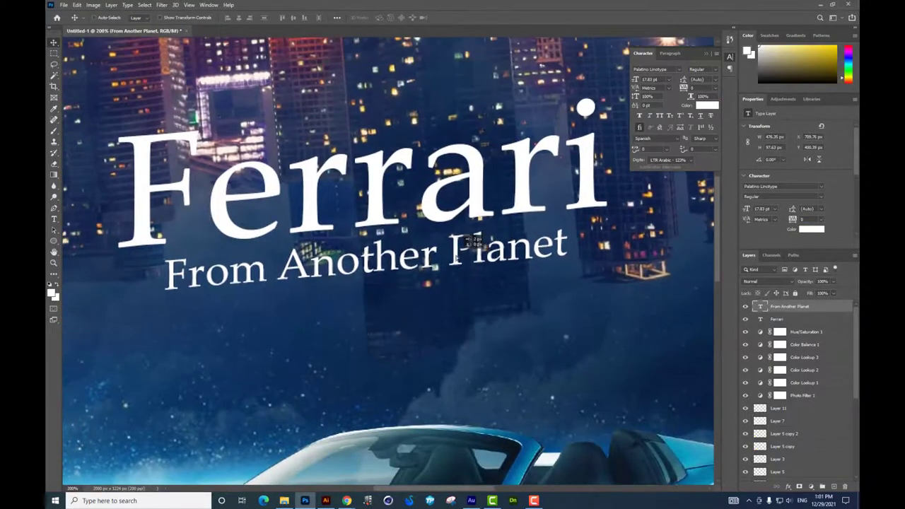
scroll(449, 265, "up", 2)
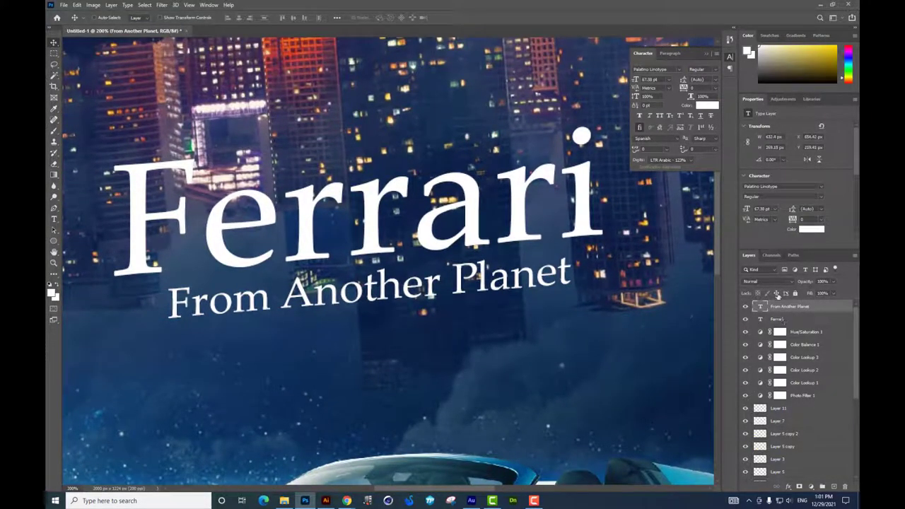
right_click(781, 320)
left_click_drag(392, 218, 456, 233)
Draw a Pen path marking a thin slanted band across the Ferrari letters.
key("p")
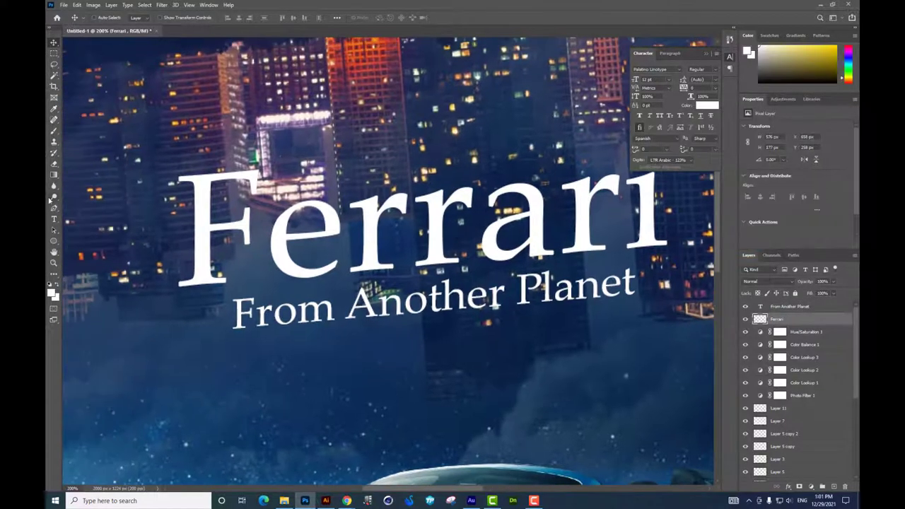
left_click(187, 196)
left_click_drag(424, 283, 360, 339)
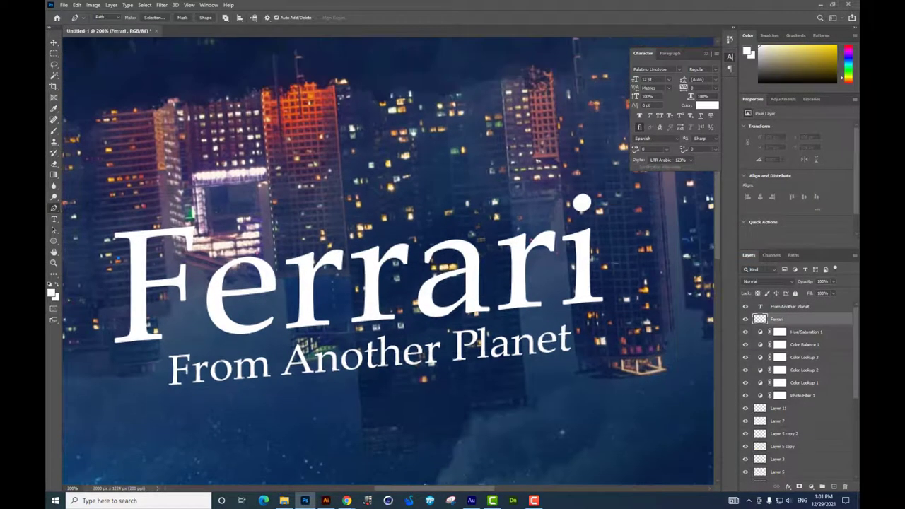
left_click(601, 248)
left_click_drag(132, 257, 131, 268)
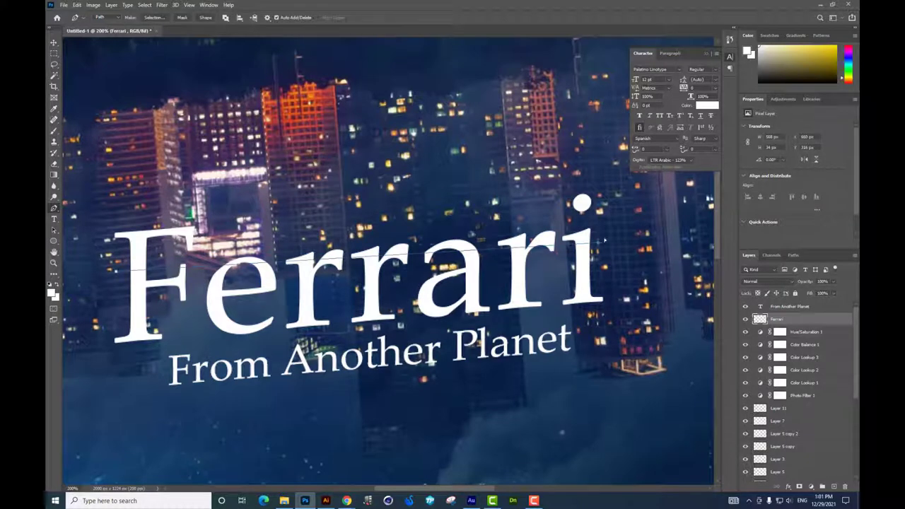
left_click_drag(604, 241, 603, 236)
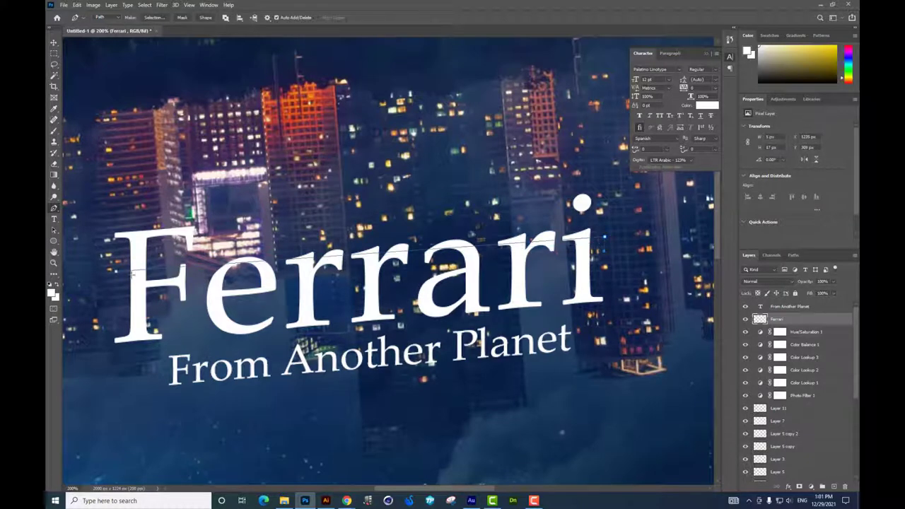
Turn the path into a selection and offset that slice of the letters.
key("ctrl+Return")
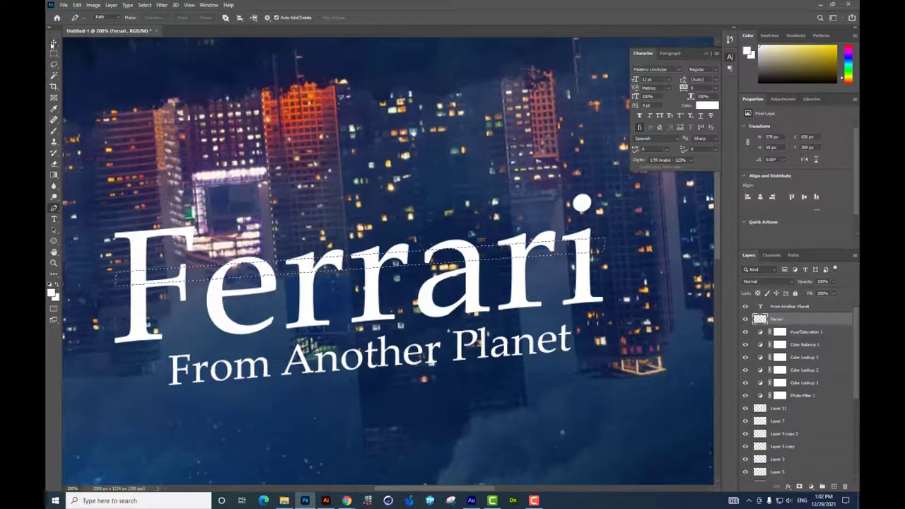
left_click(53, 42)
left_click_drag(369, 144, 386, 161)
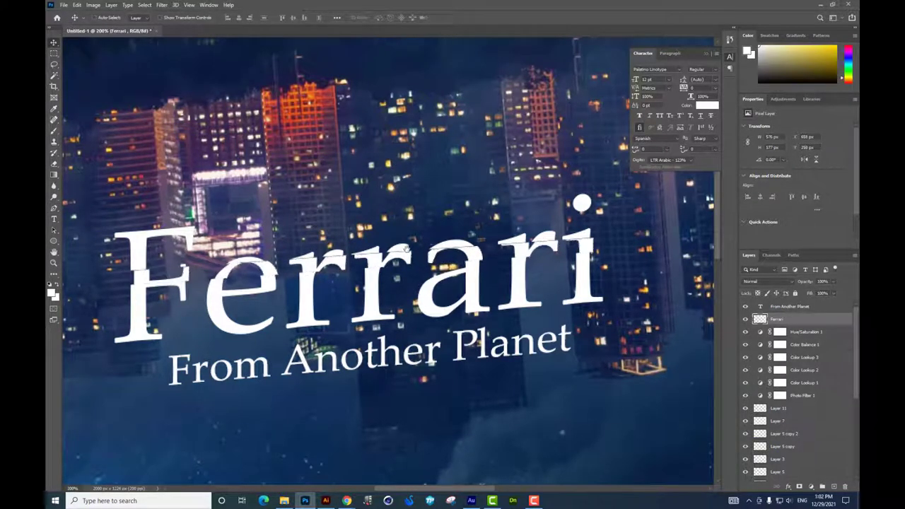
key("ctrl+d")
Draw a second cutting path across Ferrari and convert it into a selection.
left_click(54, 208)
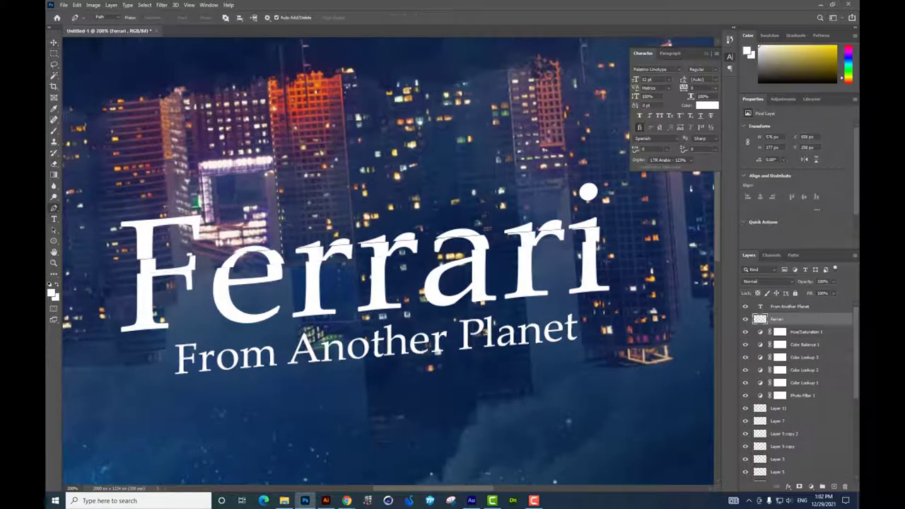
left_click(604, 263)
left_click(120, 291)
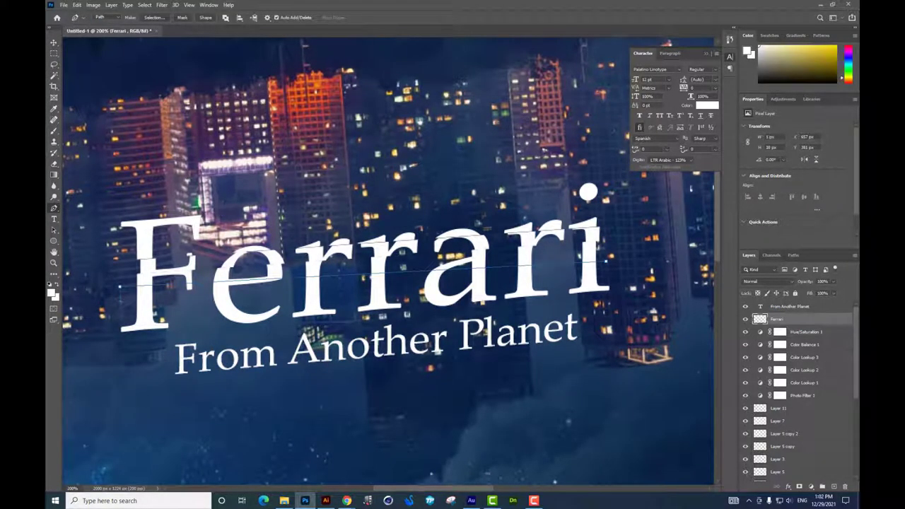
left_click(585, 269)
key("ctrl+Return")
left_click(55, 44)
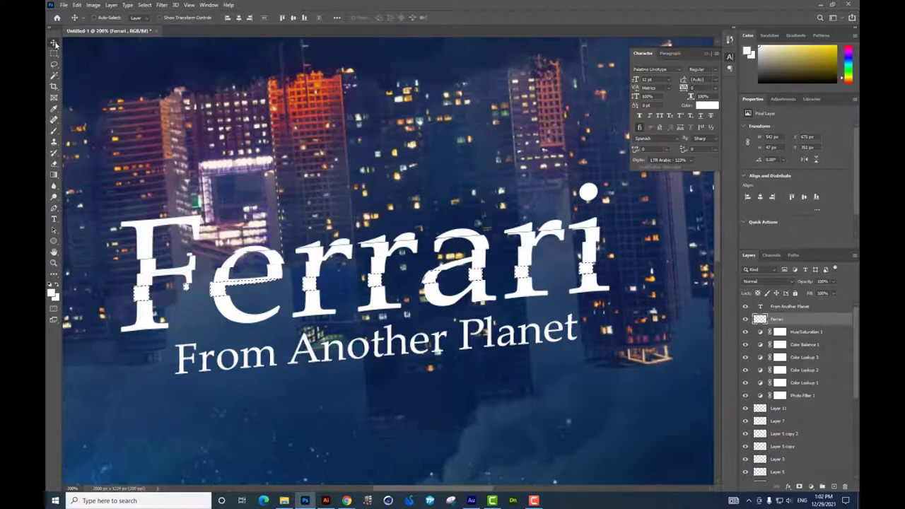
key("ctrl+minus")
key("ctrl+minus")
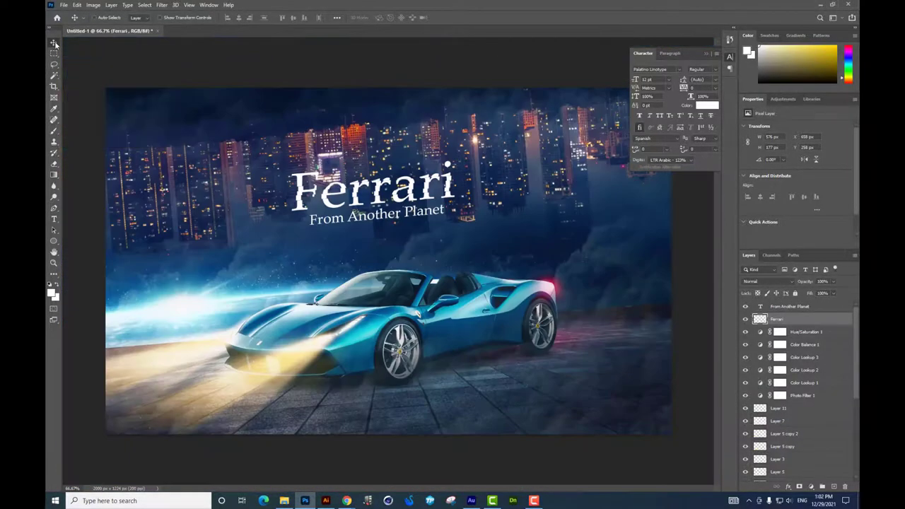
Duplicate the layers from From Another Planet down to Layer 1 and merge the copies.
right_click(383, 216)
left_click(398, 222)
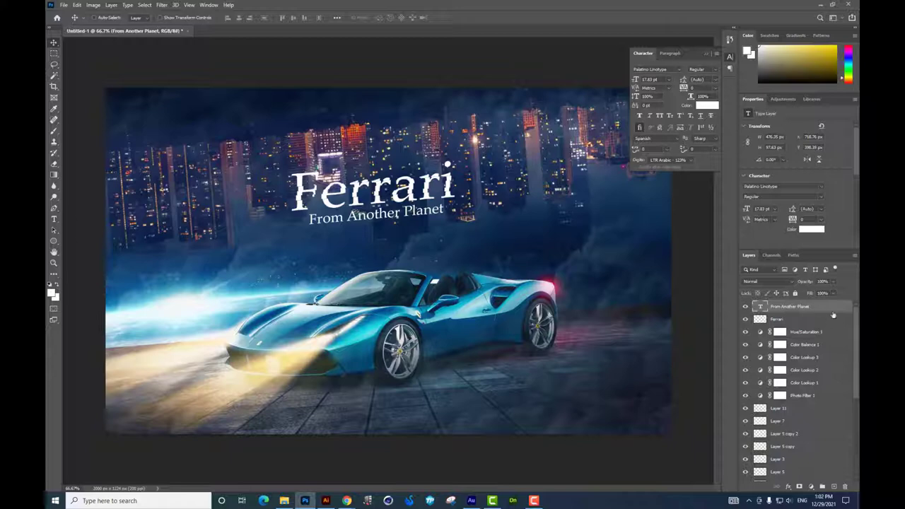
left_click_drag(856, 335, 858, 462)
left_click(800, 469, "shift")
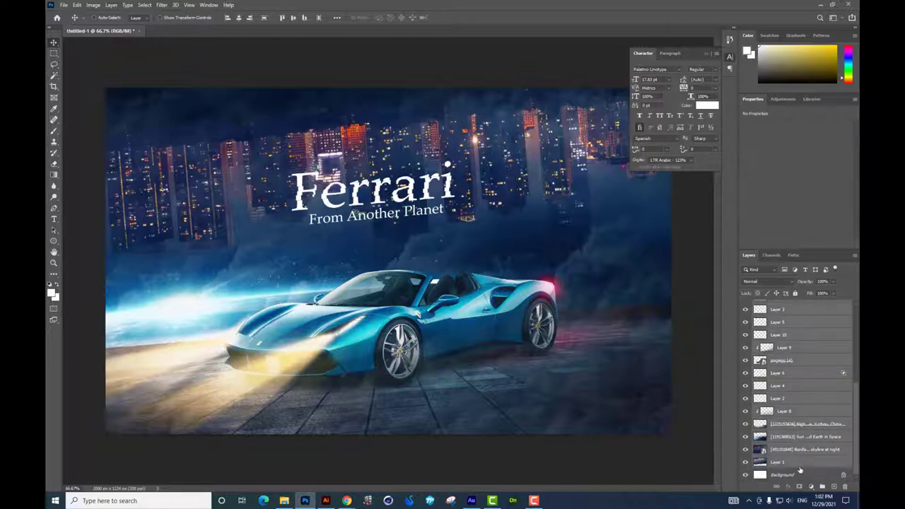
key("ctrl+j")
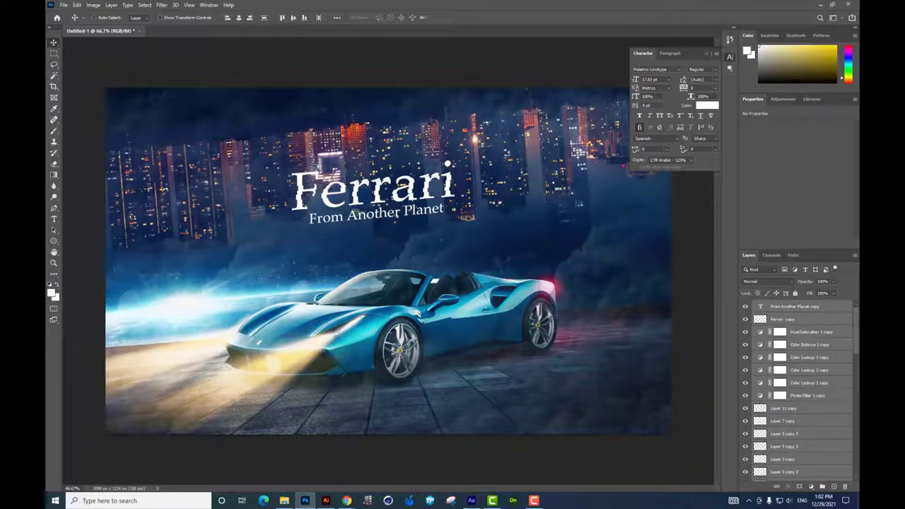
key("ctrl+e")
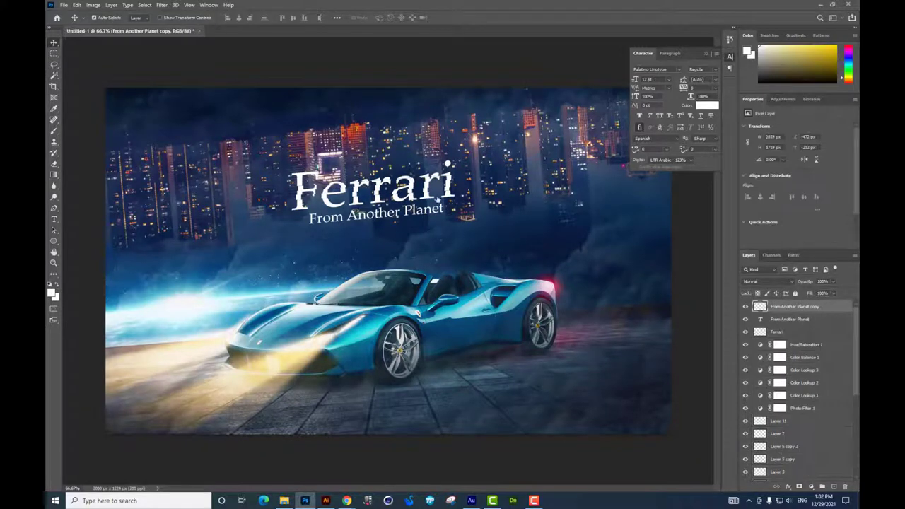
Stamp the visible composite into new Layer 12 and apply the Camera Raw Filter to it.
left_click(54, 54)
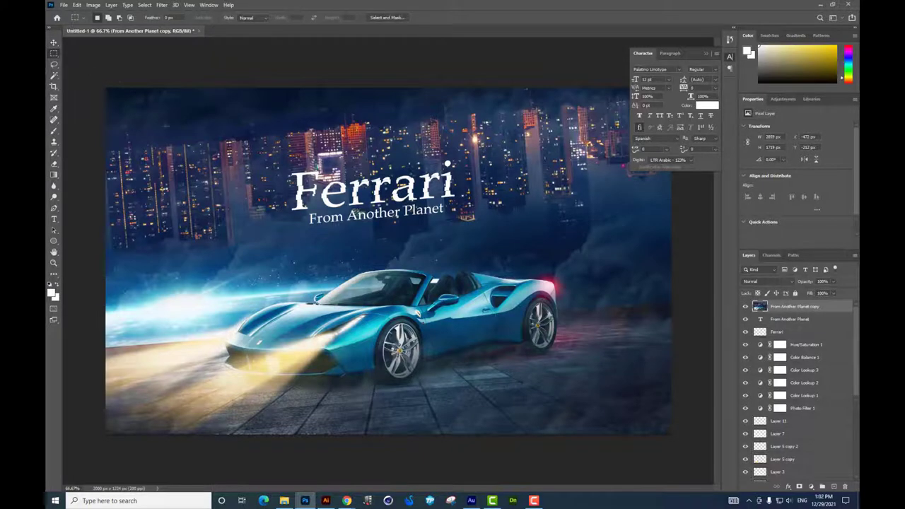
key("ctrl+a")
key("ctrl+shift+c")
key("ctrl+v")
left_click(704, 57)
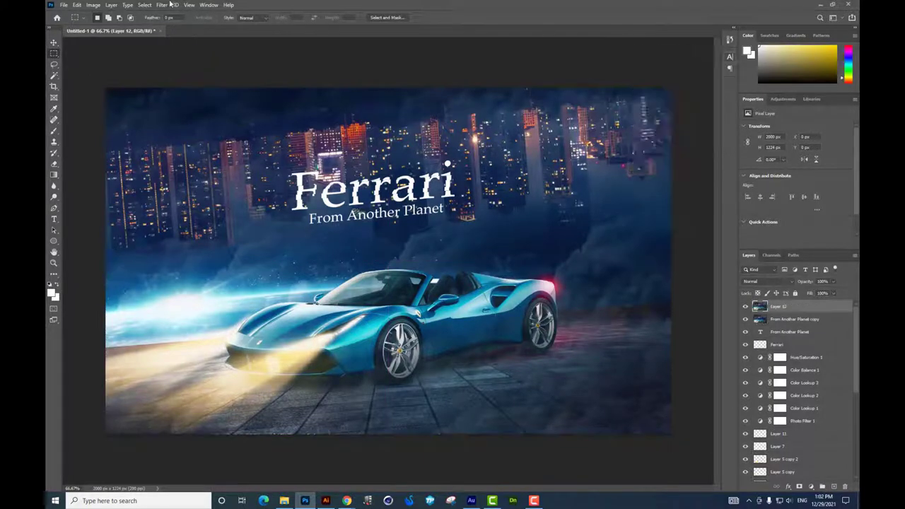
left_click(162, 5)
left_click(177, 70)
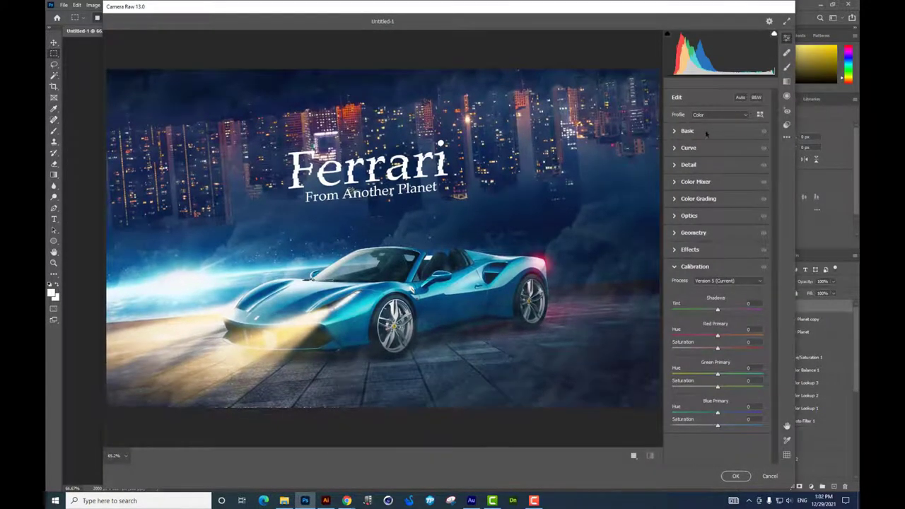
In Basic, cool Temperature, raise Vibrance, and lower Clarity and Texture to about +8.
left_click(705, 133)
mouse_move(717, 165)
left_mouse_down()
mouse_move(723, 211)
mouse_move(690, 223)
mouse_move(731, 242)
mouse_move(715, 296)
left_mouse_up()
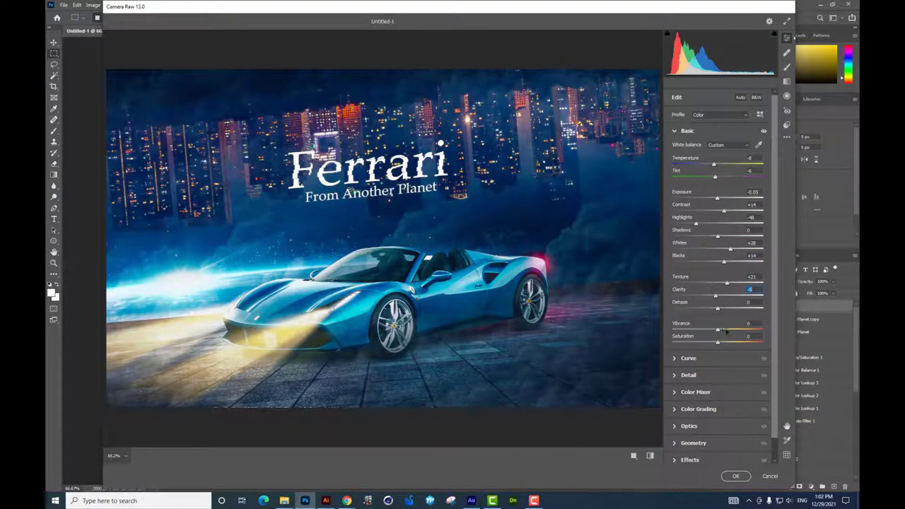
left_click_drag(726, 331, 724, 333)
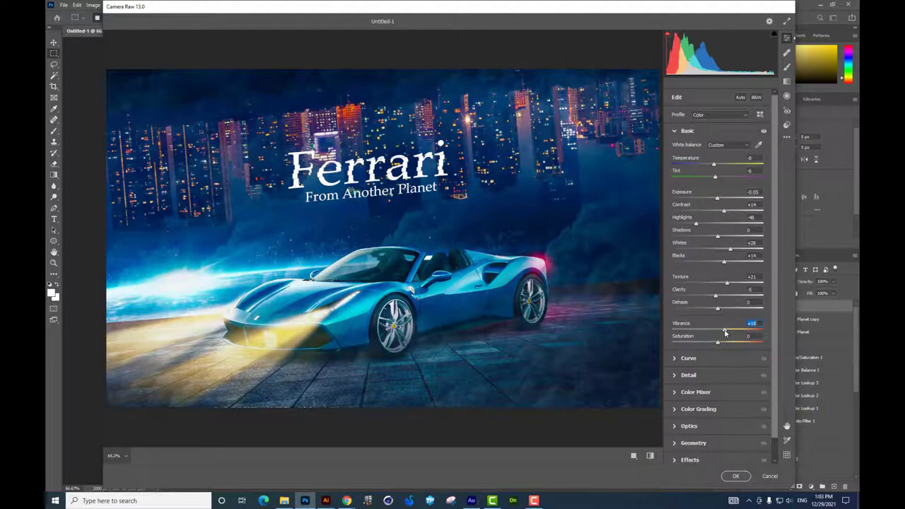
left_click_drag(724, 289, 717, 288)
left_click_drag(724, 285, 711, 295)
In the parametric curve, raise Highlights to +24 and lower Darks to -6.
scroll(714, 297, "down", 1)
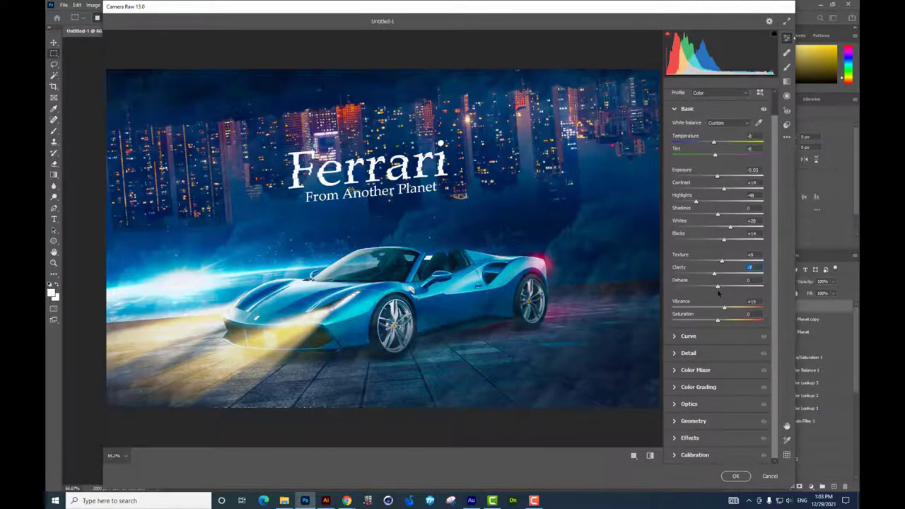
left_click(701, 337)
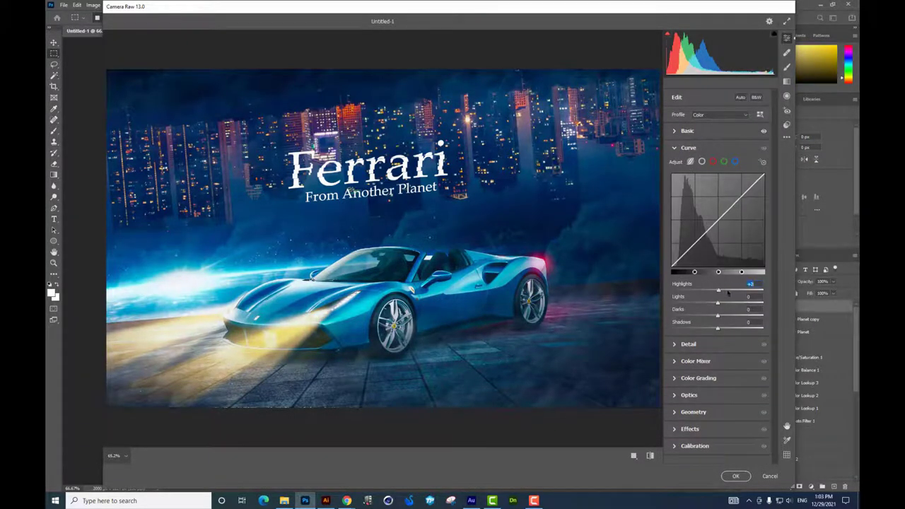
mouse_move(717, 291)
left_mouse_down()
mouse_move(729, 291)
mouse_move(718, 304)
left_mouse_up()
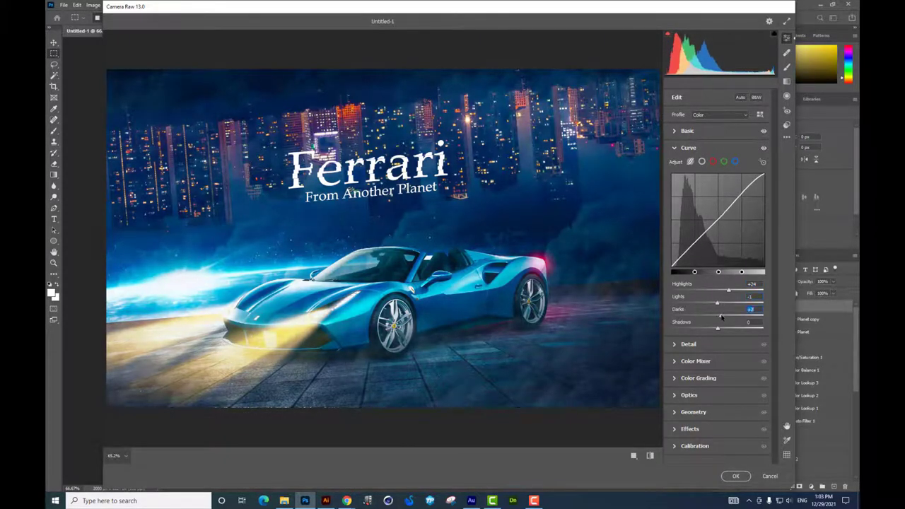
left_click_drag(718, 315, 715, 328)
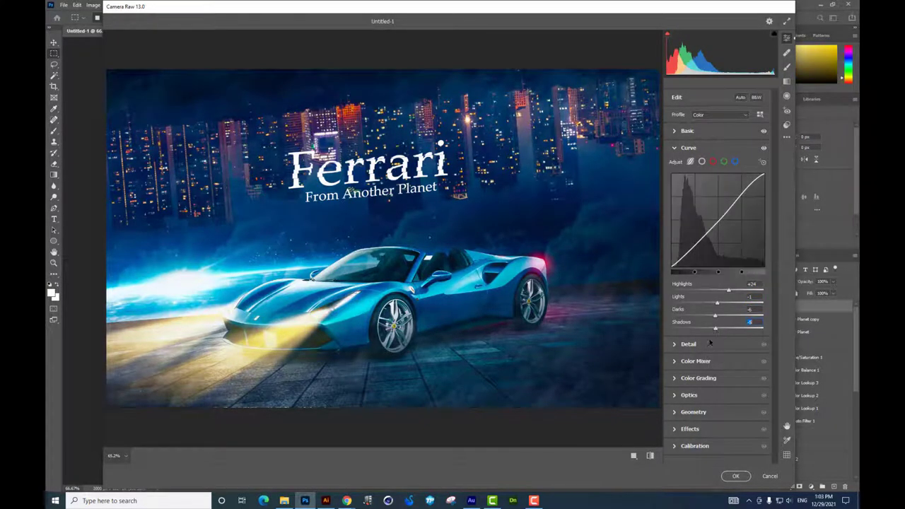
left_click(709, 343)
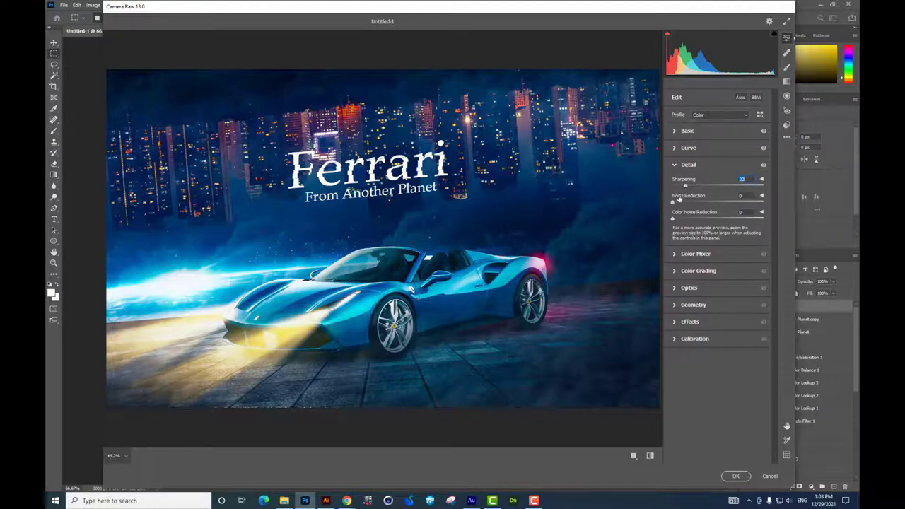
Set Noise Reduction to 13 and Color Noise Reduction to 0.
left_click_drag(672, 202, 684, 217)
type("0")
left_click(694, 256)
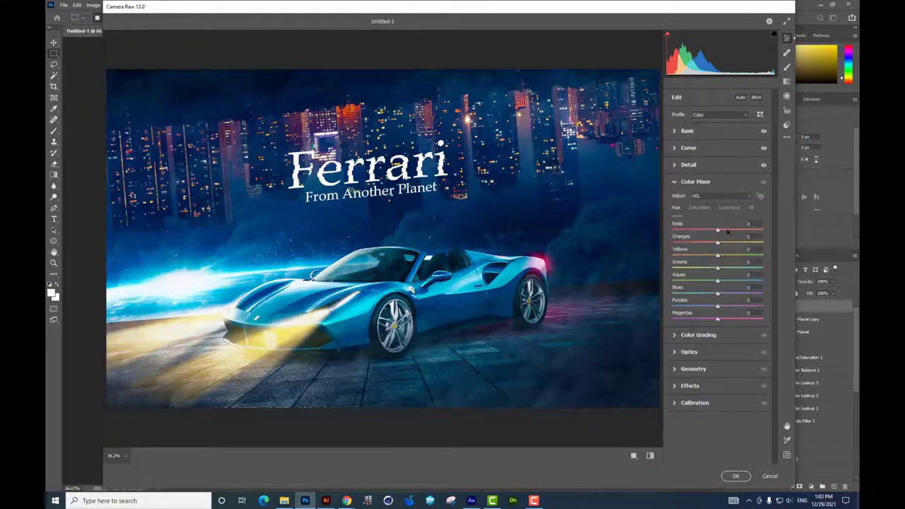
Shift HSL hues: Reds -5, Oranges +68, Yellows -30, Greens +17, Blues +11, Purples -15.
mouse_move(726, 230)
left_mouse_down()
mouse_move(753, 232)
mouse_move(716, 231)
mouse_move(746, 242)
mouse_move(712, 256)
mouse_move(761, 255)
mouse_move(689, 259)
mouse_move(705, 257)
mouse_move(693, 269)
left_mouse_up()
mouse_move(761, 268)
left_mouse_down()
mouse_move(725, 269)
mouse_move(721, 293)
left_mouse_up()
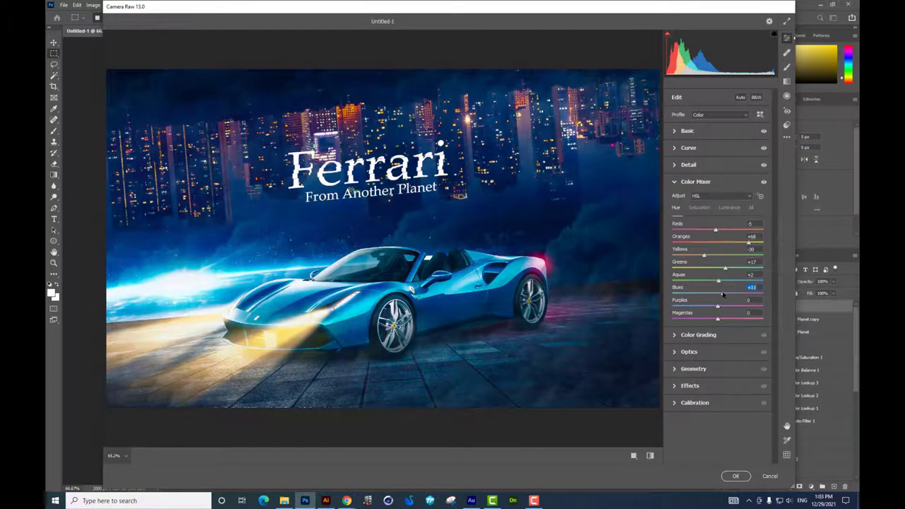
mouse_move(717, 306)
left_mouse_down()
mouse_move(695, 307)
mouse_move(710, 306)
mouse_move(696, 318)
left_mouse_up()
left_click(700, 336)
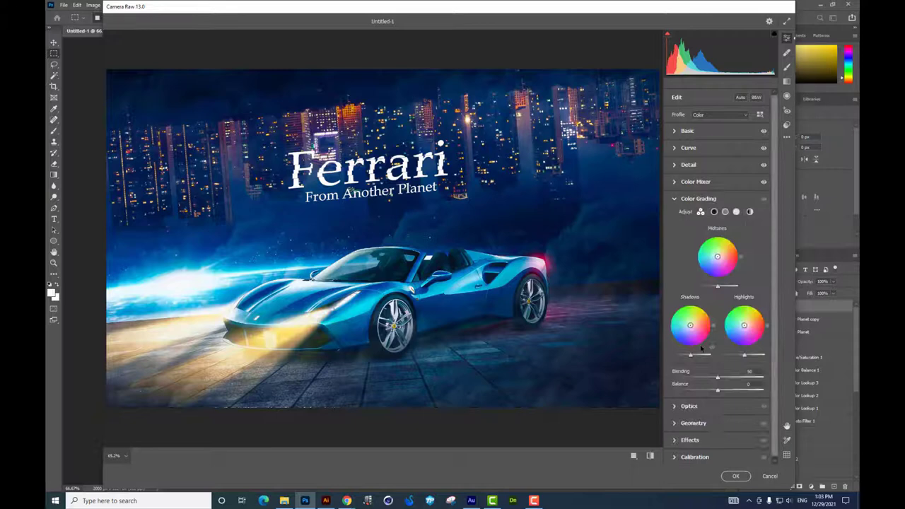
In Calibration, set Shadows Tint -100, shift the primaries' hue and saturation, and apply.
left_click(709, 421)
left_click(707, 300)
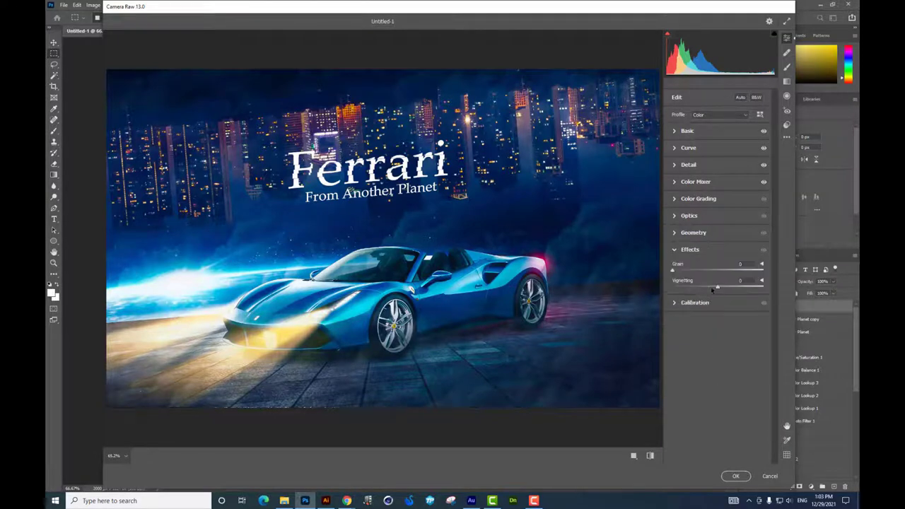
left_click(696, 305)
left_click_drag(718, 309, 672, 309)
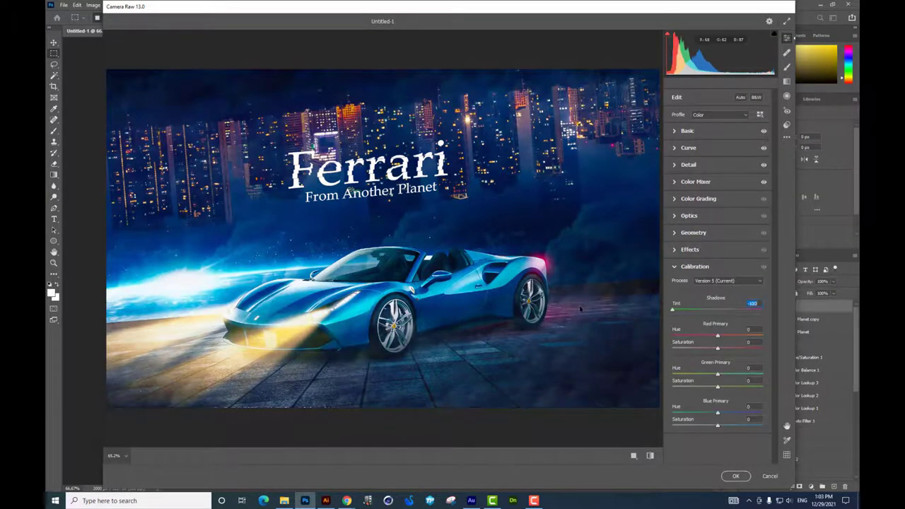
left_click_drag(718, 335, 701, 335)
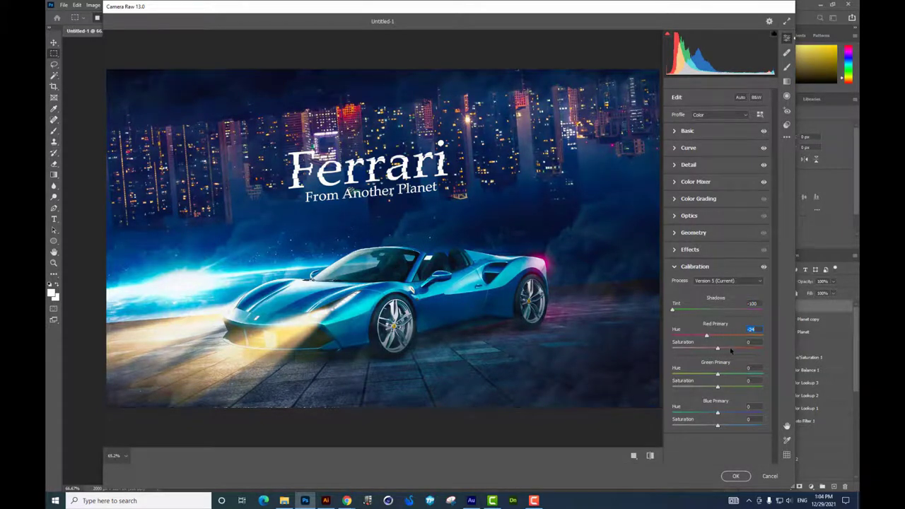
mouse_move(718, 348)
left_mouse_down()
mouse_move(710, 375)
mouse_move(731, 385)
mouse_move(718, 425)
left_mouse_up()
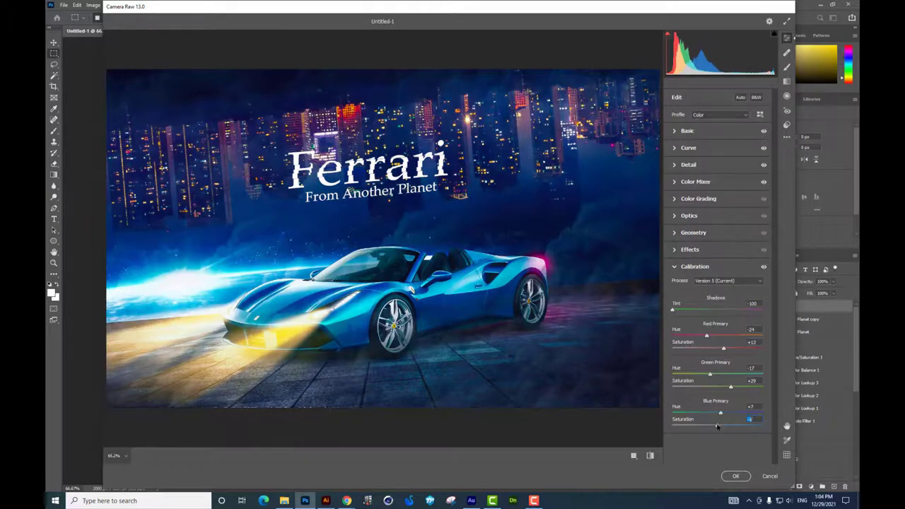
left_click(735, 475)
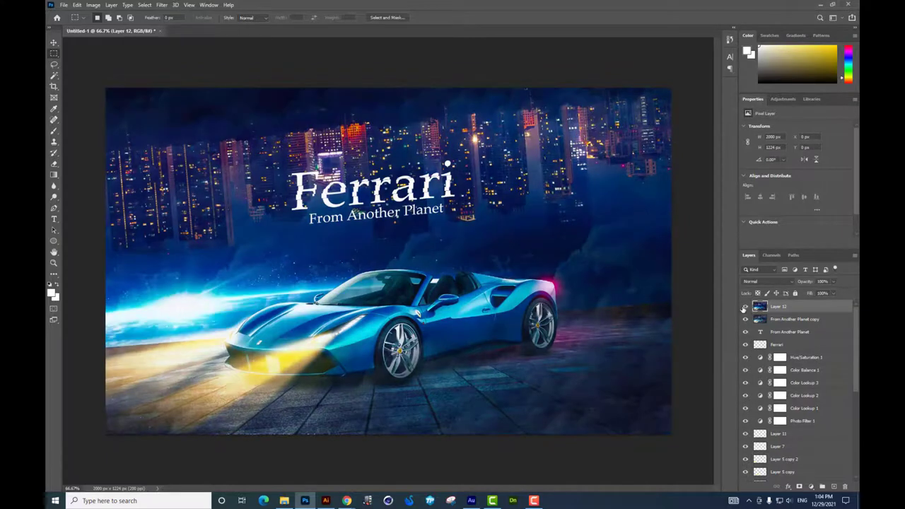
Lower Layer 12 to 57% opacity and hide all panels to view the composite.
left_click_drag(832, 288, 817, 293)
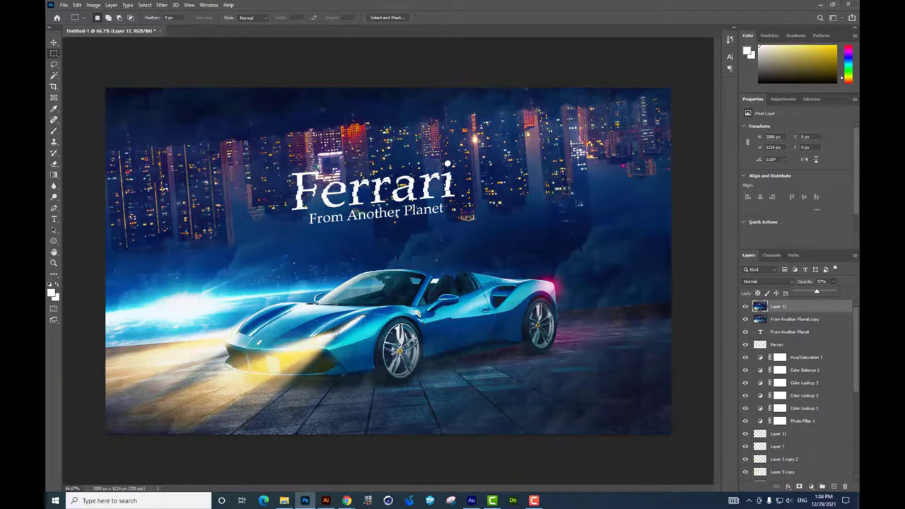
key("Tab")
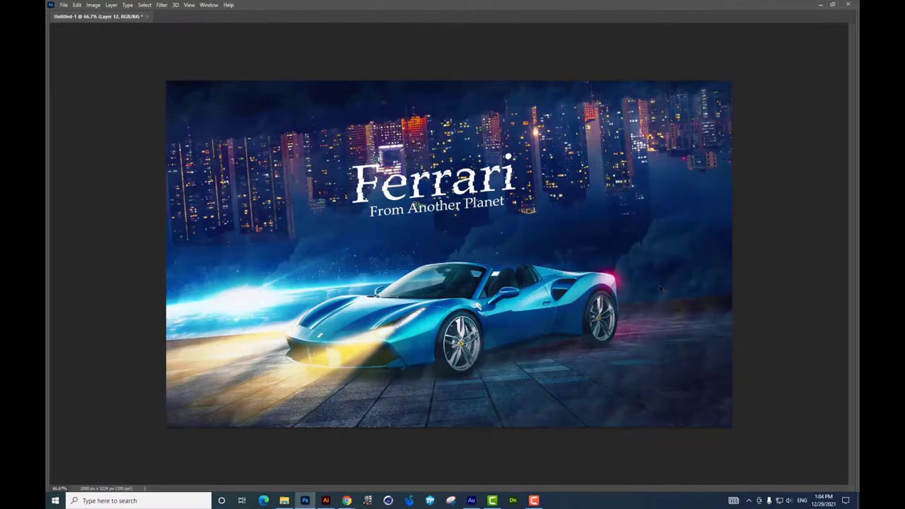